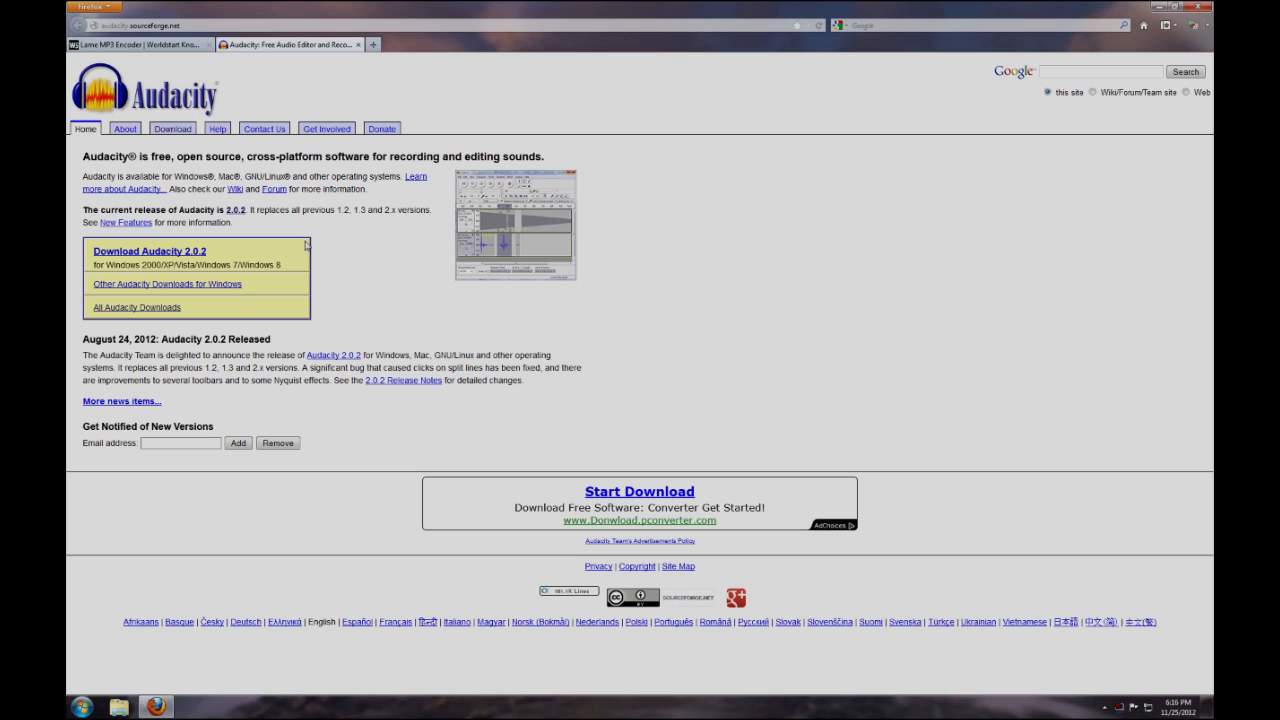
Download the Audacity 2.0.2 installer for Windows and run audacity-win-2.0.2.exe
left_click(186, 255)
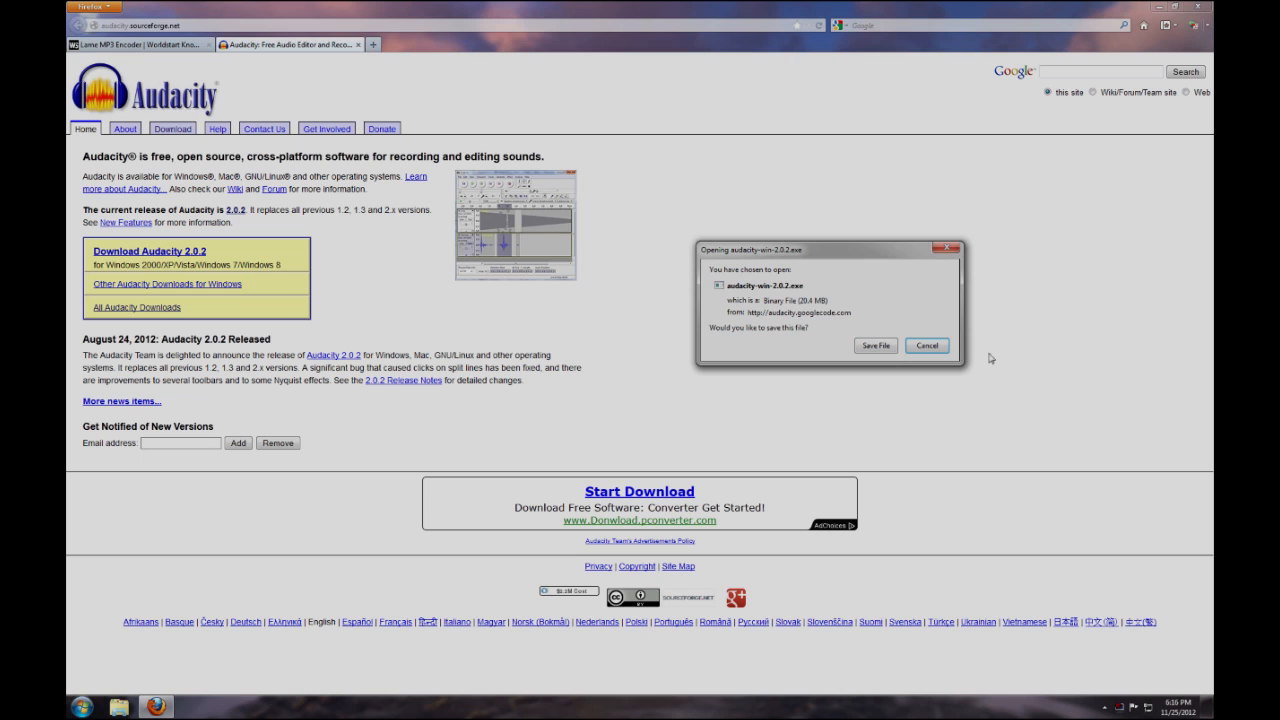
left_click(876, 345)
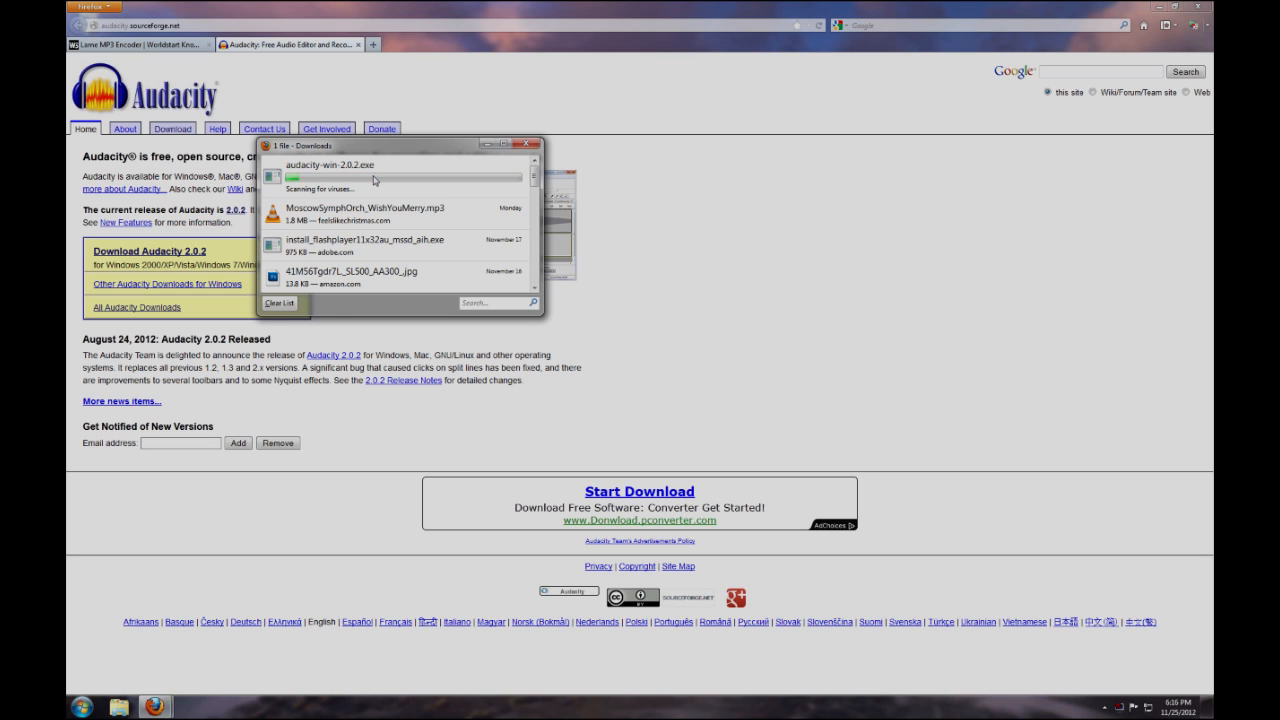
double_click(374, 180)
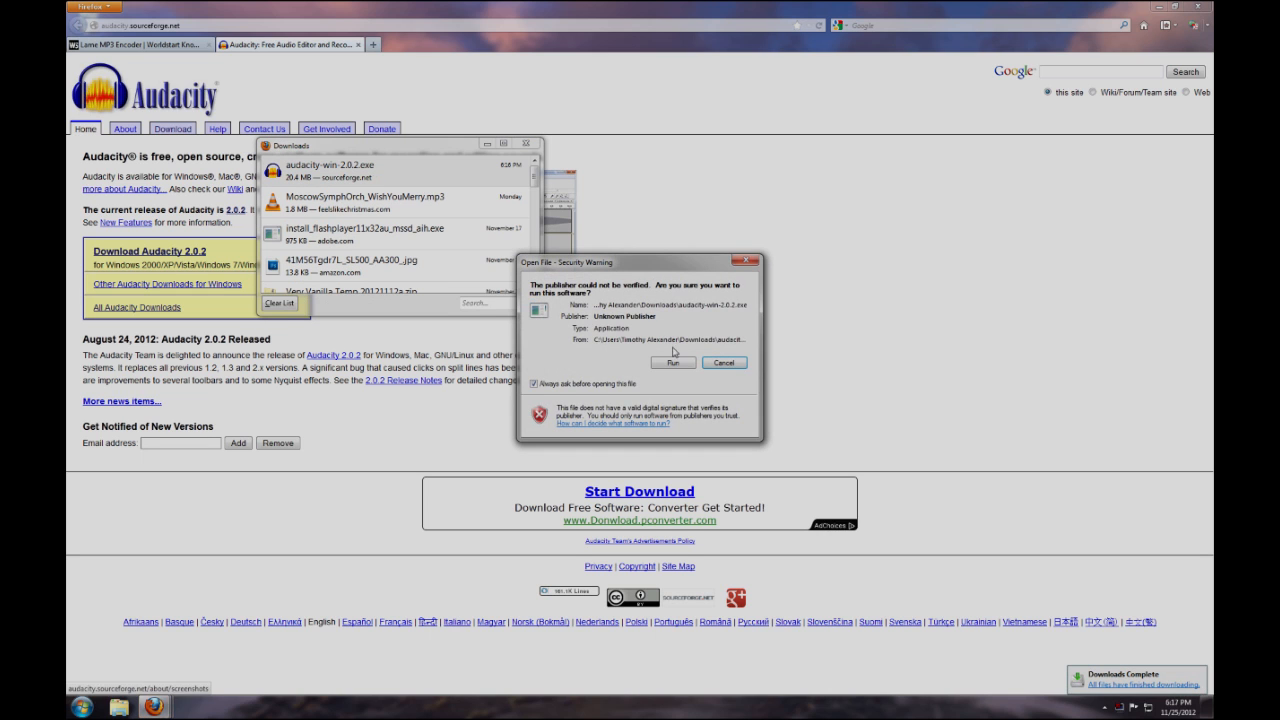
left_click(673, 363)
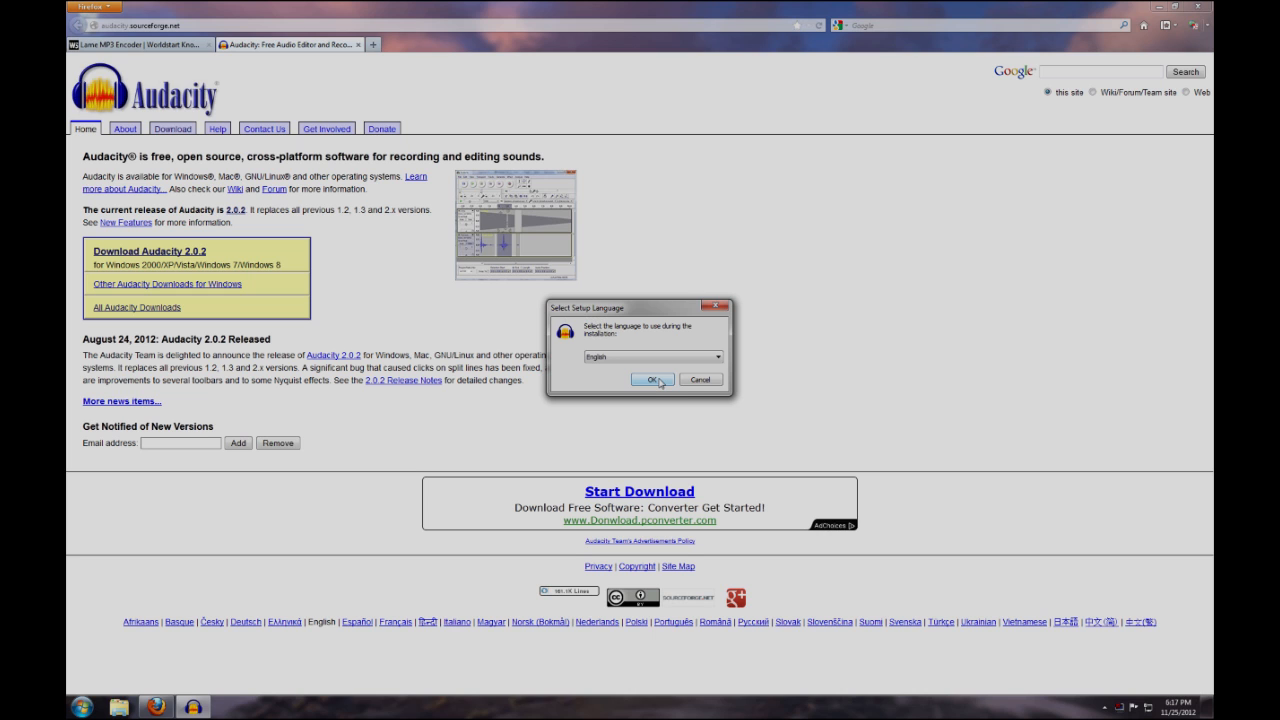
Install Audacity in English with the default settings and a desktop icon, turning off the option to launch it when setup ends
left_click(659, 381)
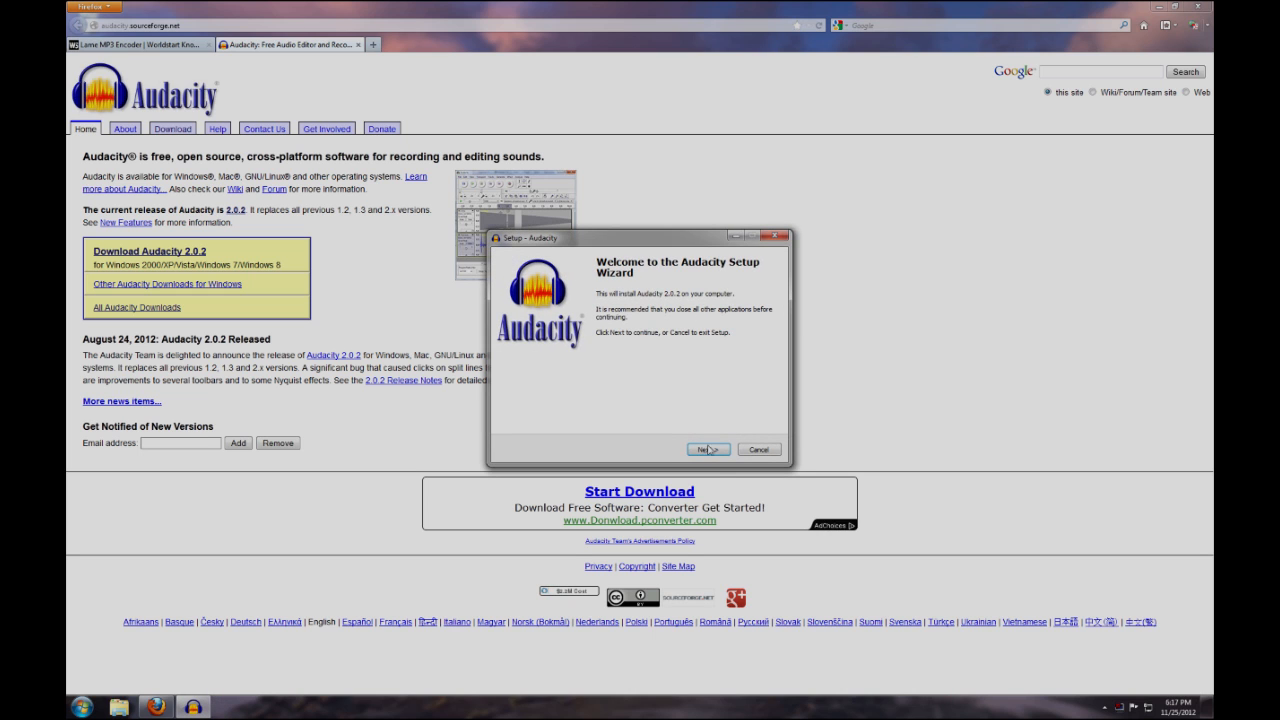
left_click(716, 455)
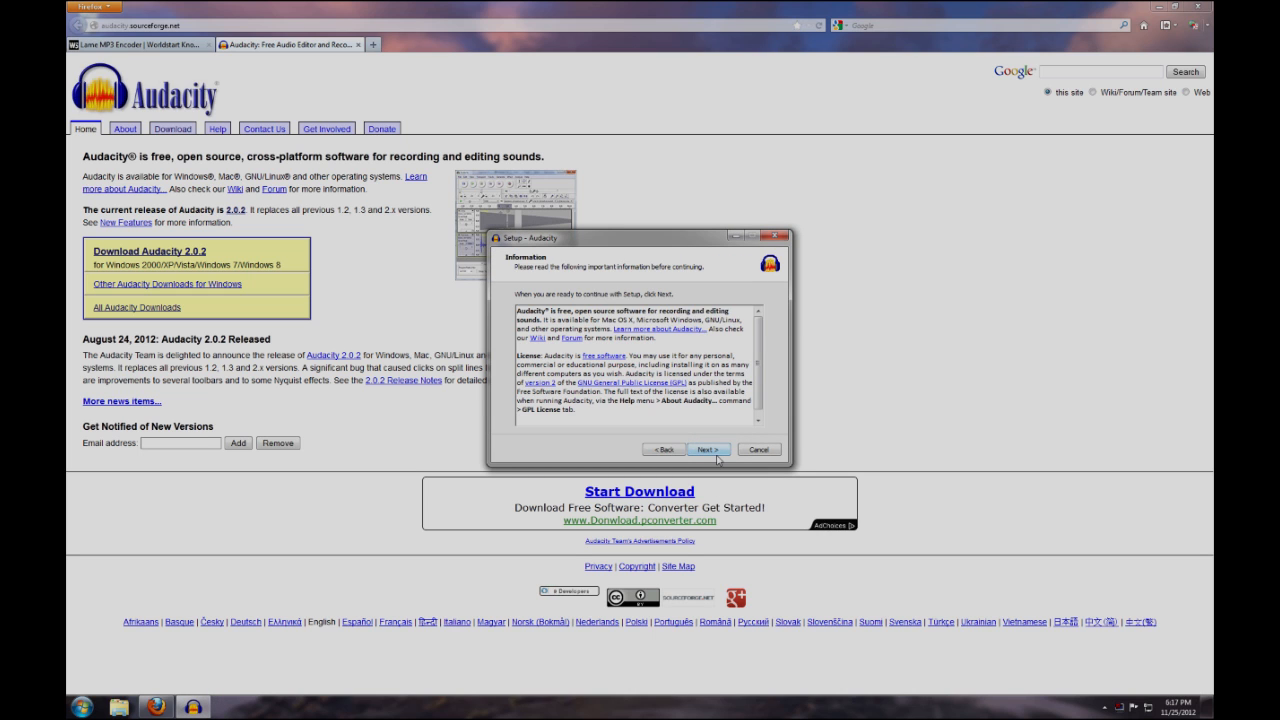
left_click(716, 455)
left_click(716, 455)
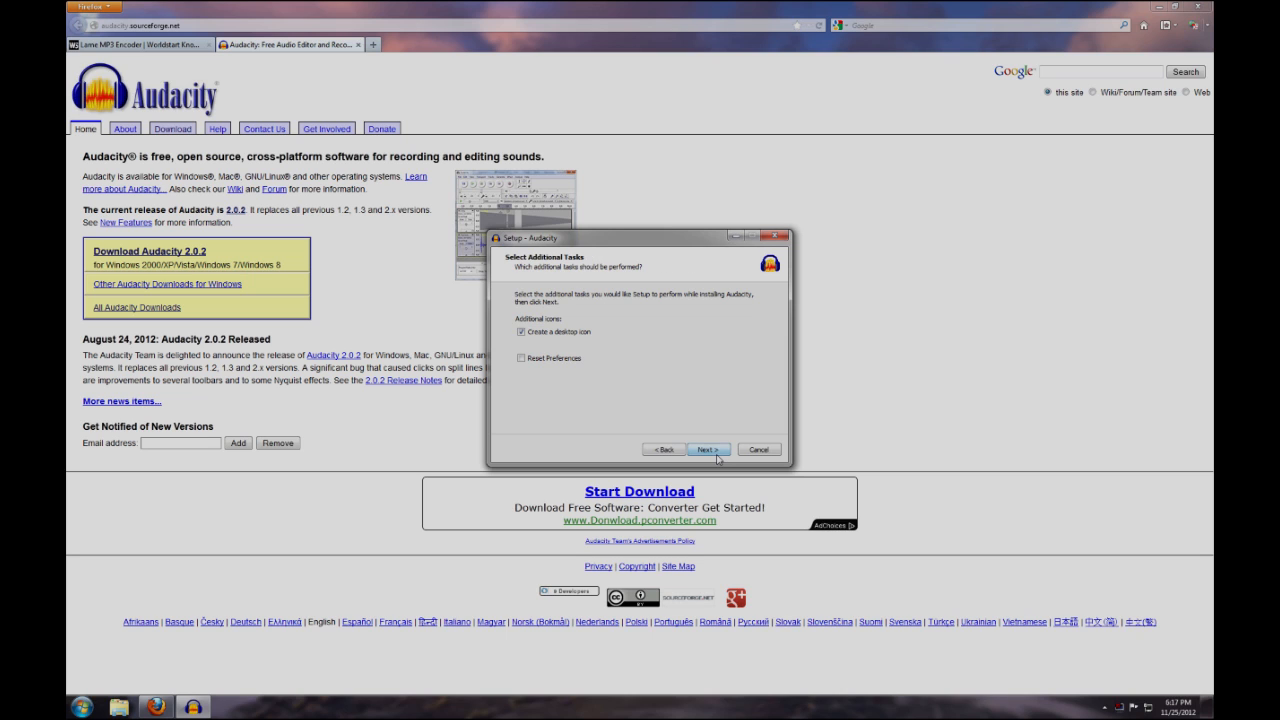
left_click(716, 455)
left_click(709, 449)
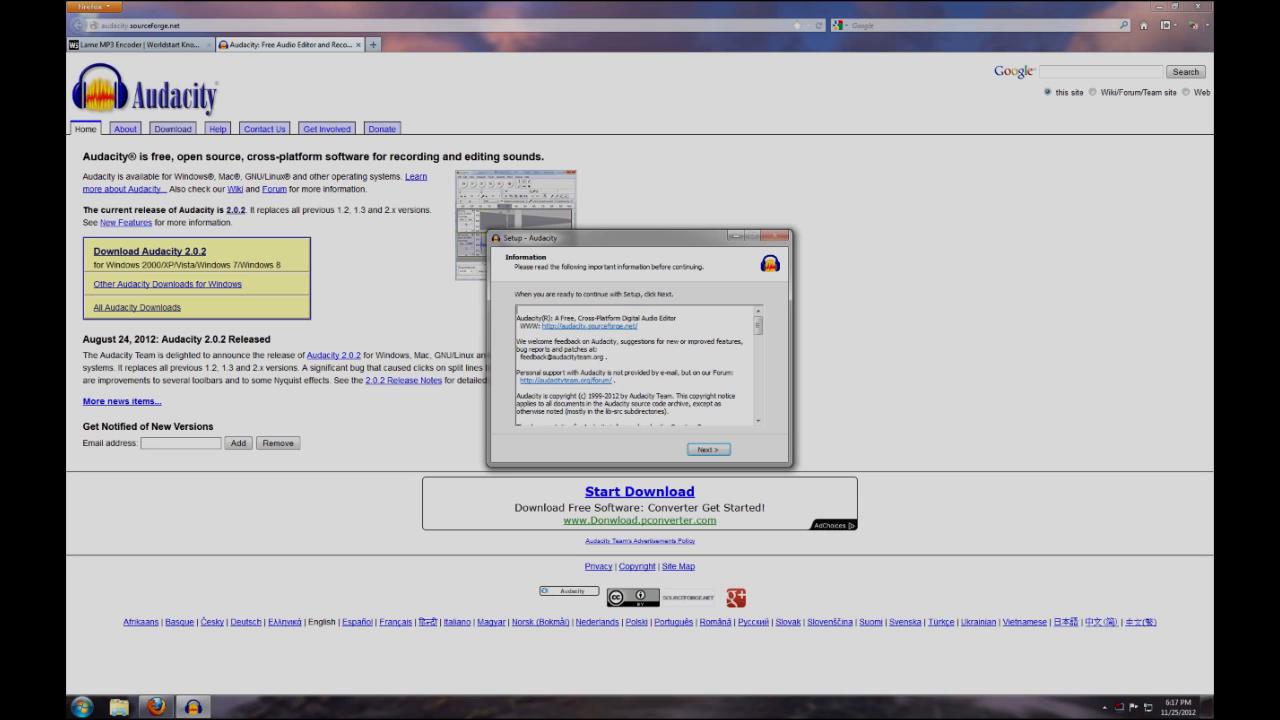
left_click(712, 451)
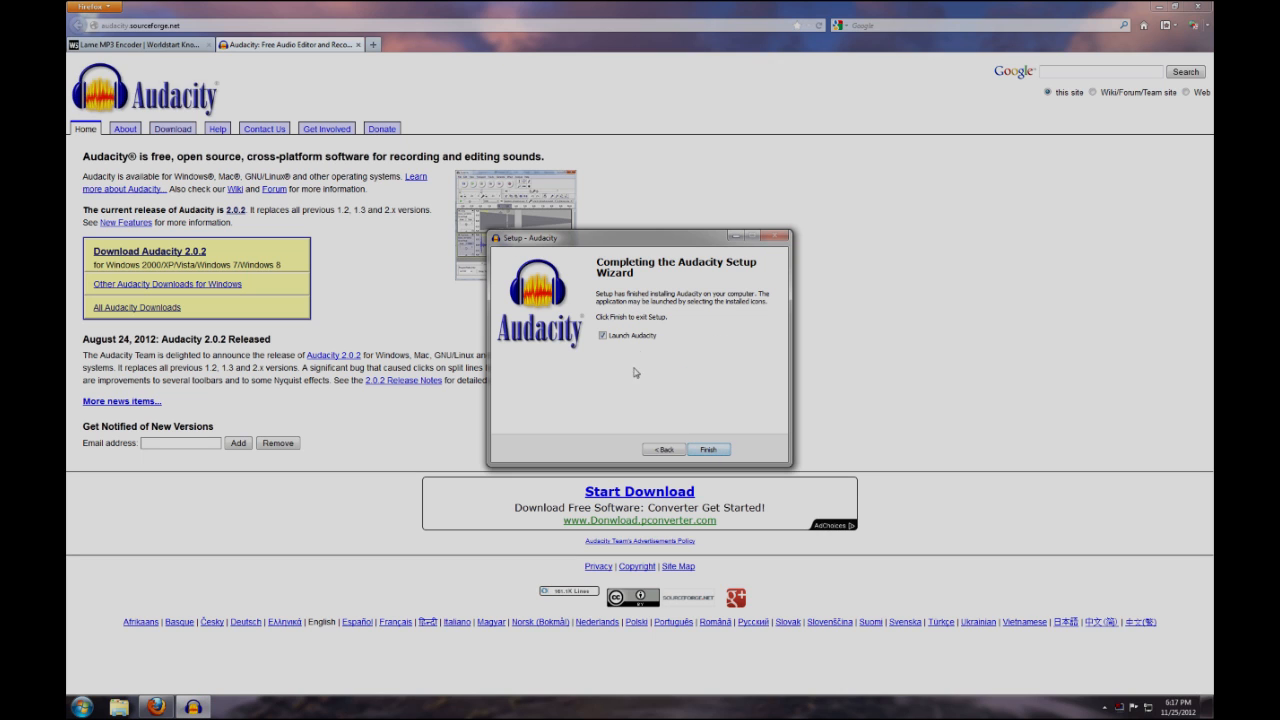
left_click(610, 338)
left_click(710, 449)
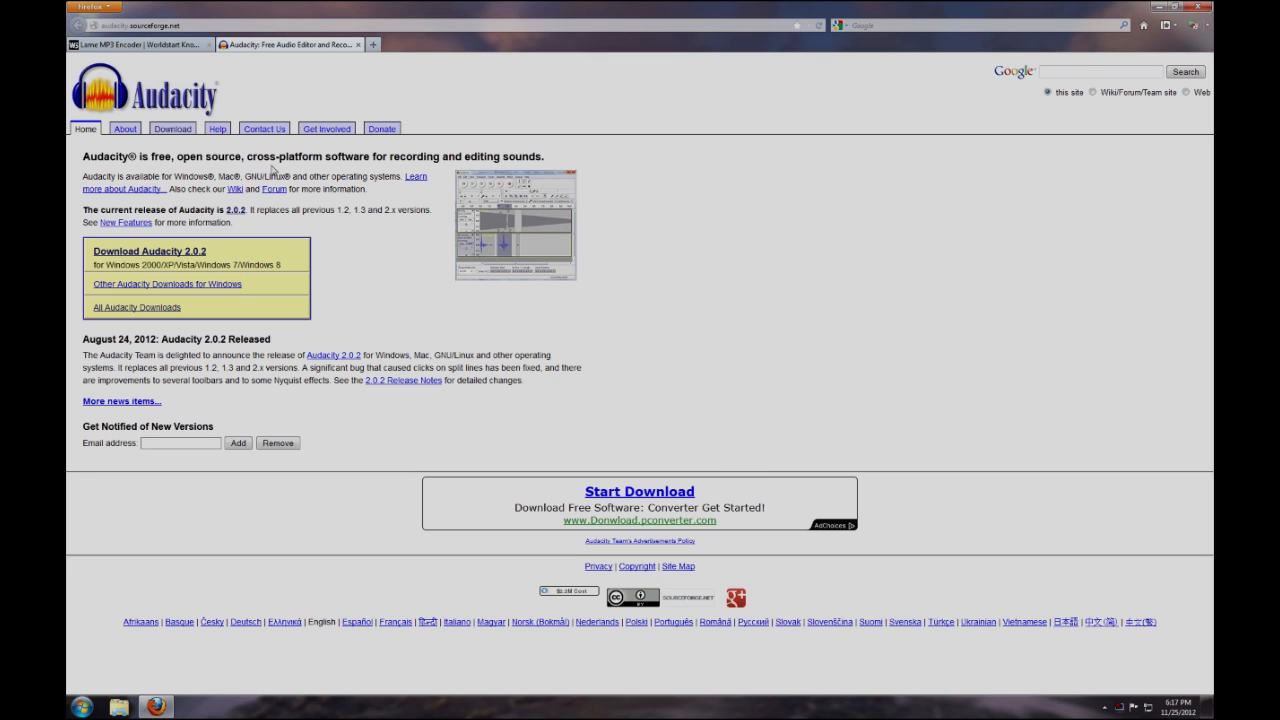
Go to the Knowledge Base on the WorldStart site and open its Lame MP3 Encoder entry
left_click(170, 50)
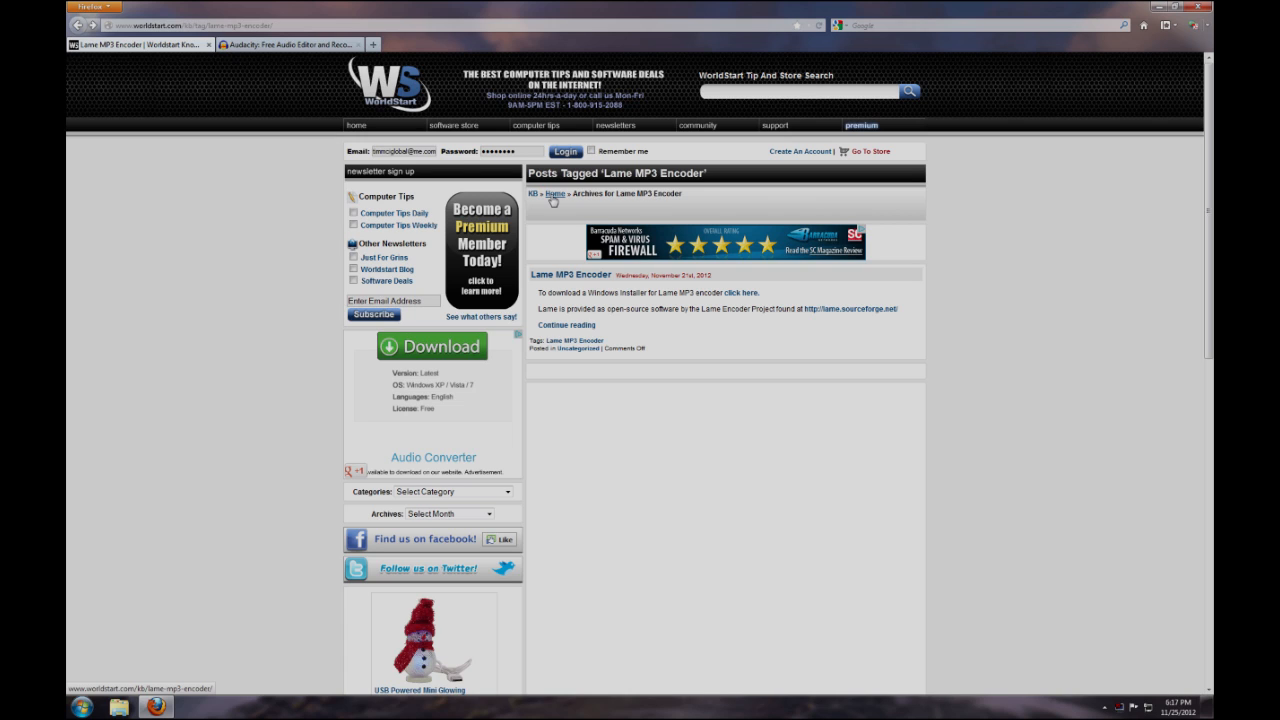
mouse_move(646, 124)
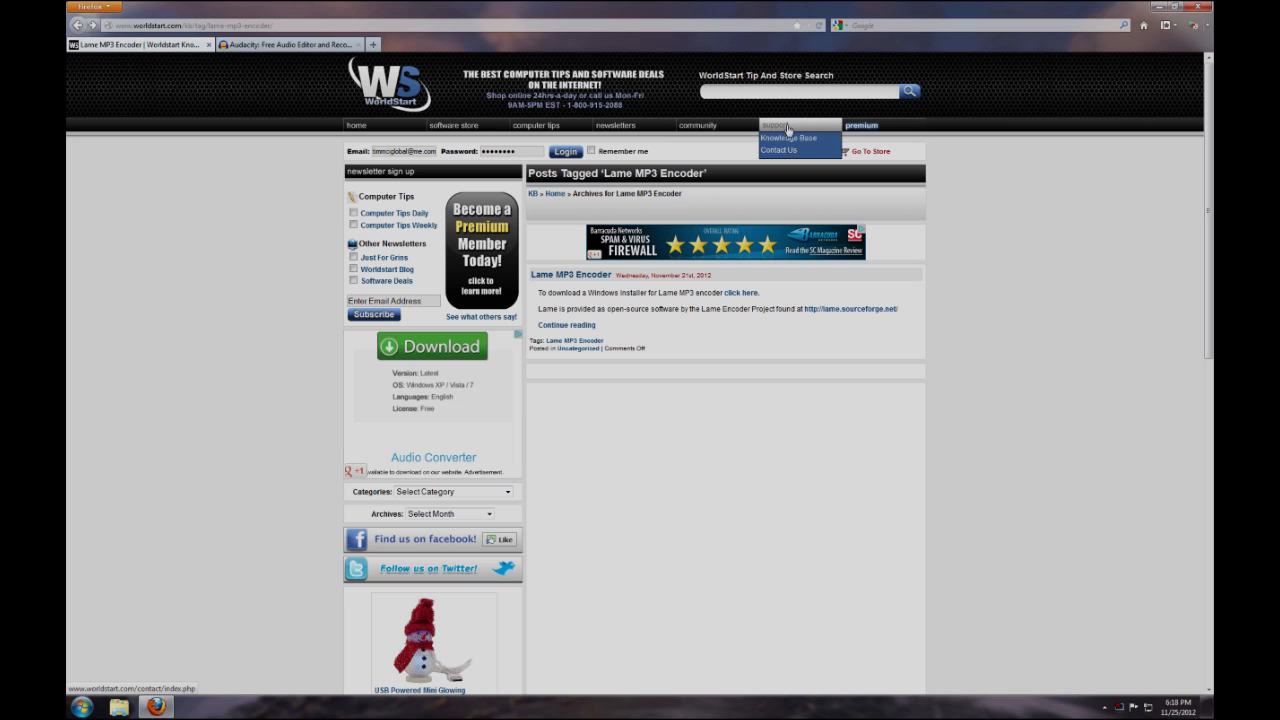
left_click(789, 137)
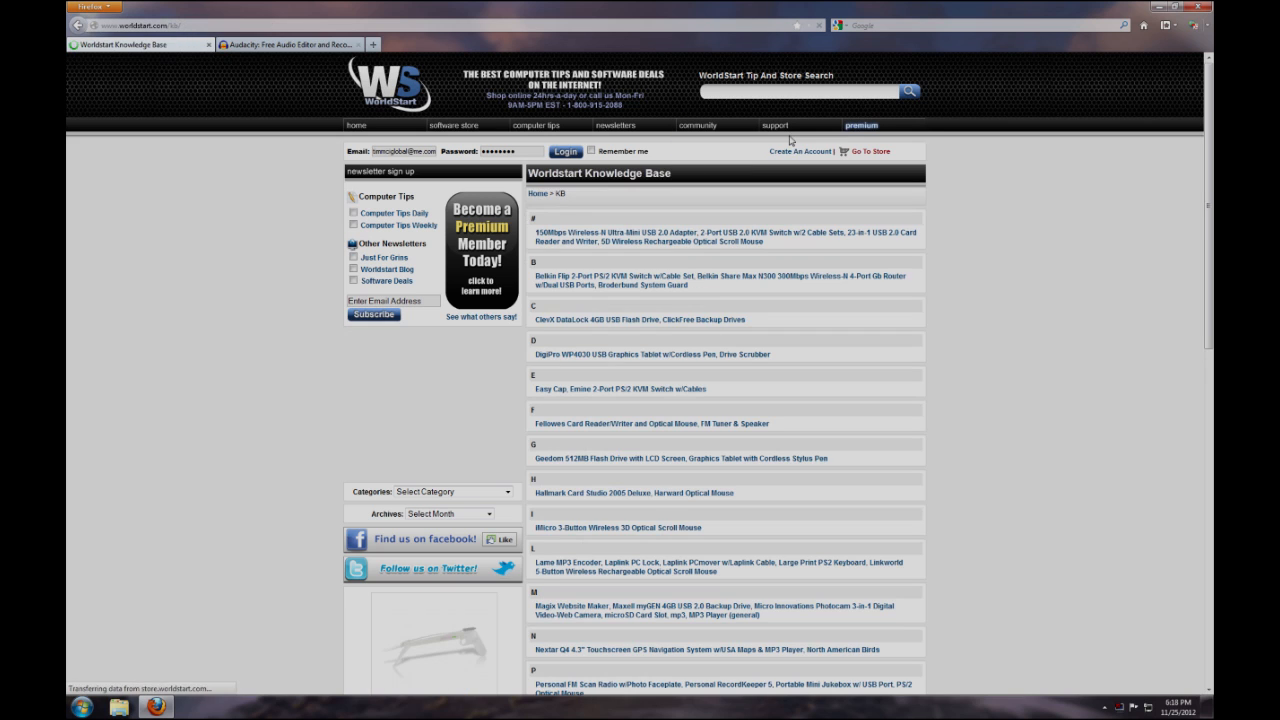
scroll(578, 483, "down", 1)
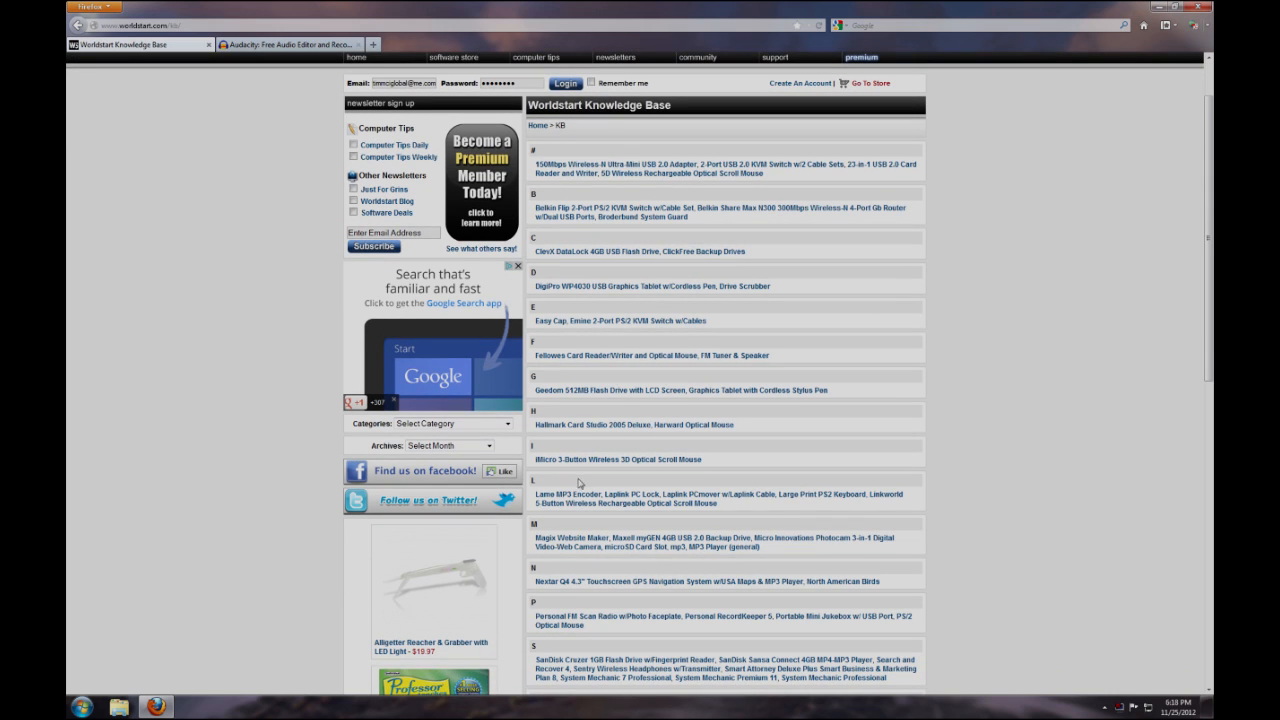
left_click(566, 494)
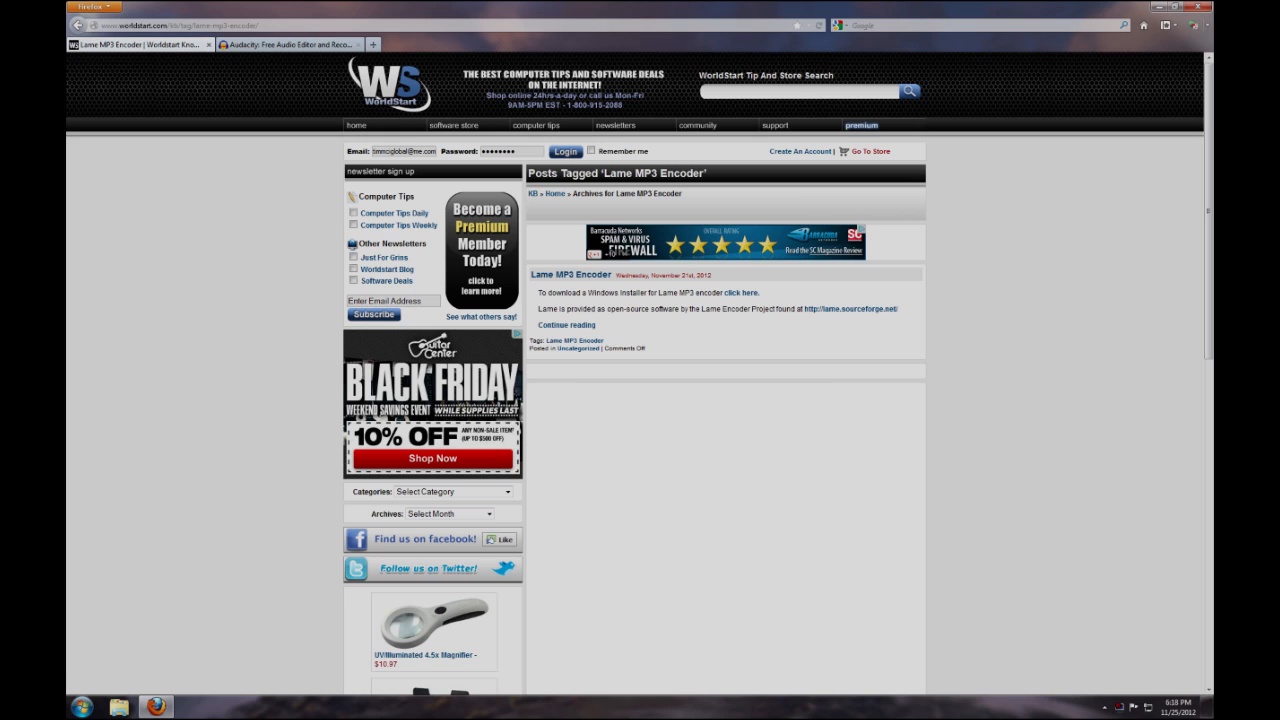
Download the Windows installer for the LAME MP3 encoder and run lameforwindows.exe
left_click(735, 296)
left_click(857, 347)
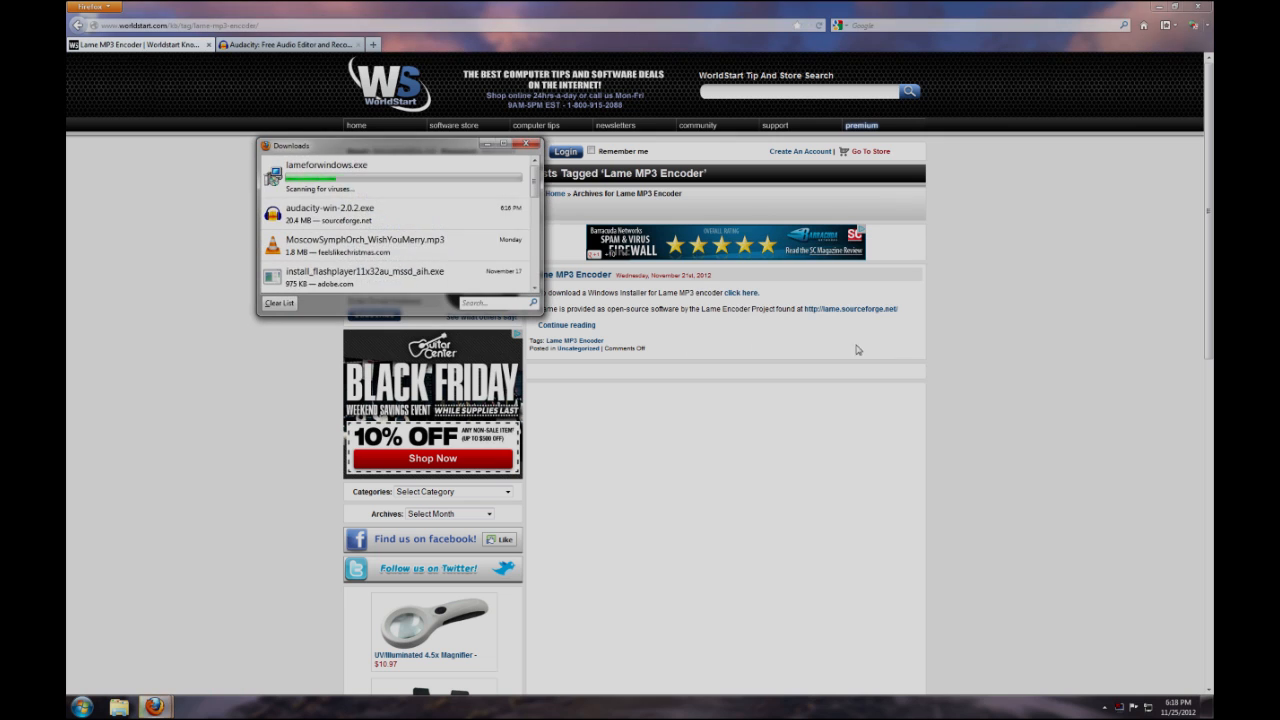
left_click(385, 180)
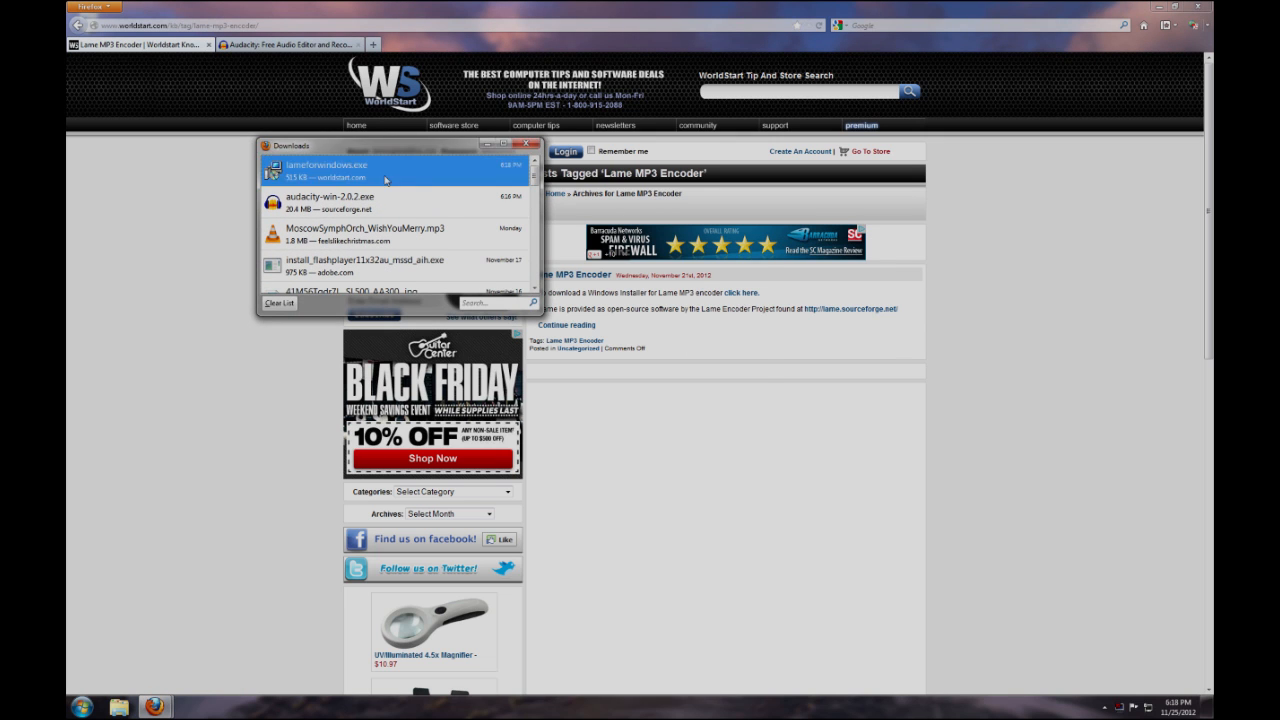
double_click(385, 180)
left_click(679, 365)
Install LAME into the default Lame For Audacity folder, then close the downloads window and the browser
left_click(708, 450)
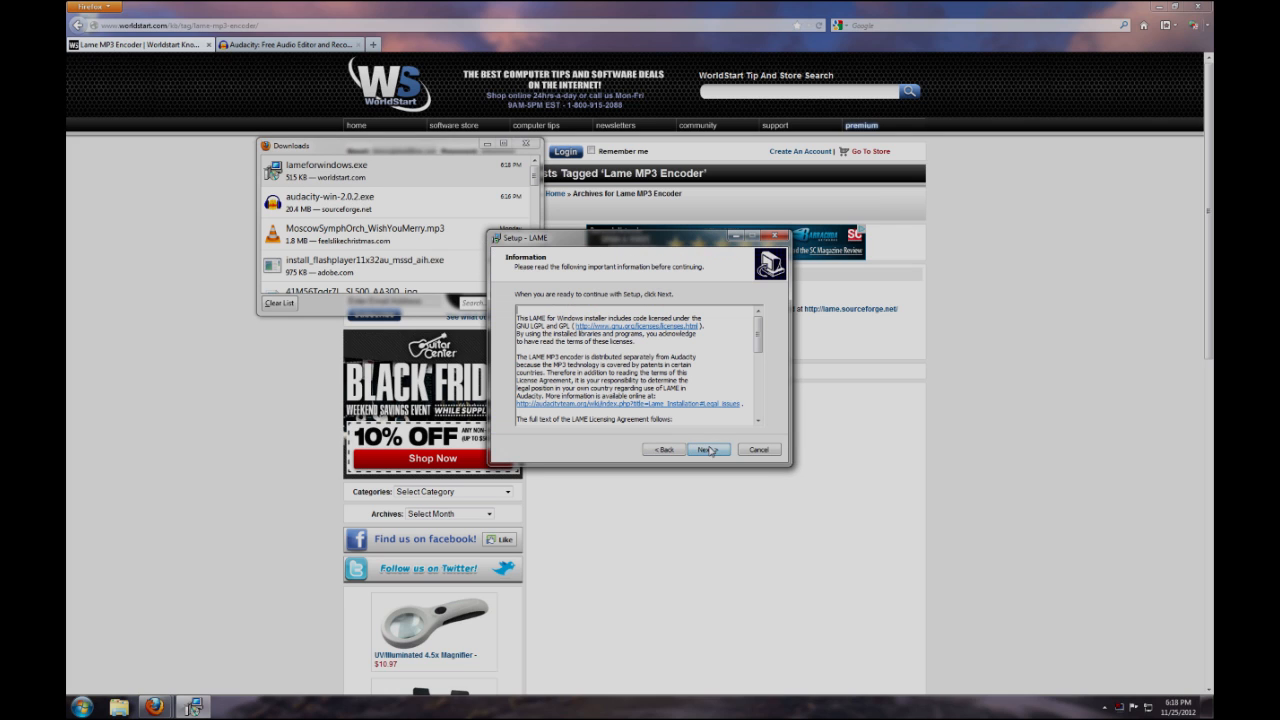
left_click(708, 450)
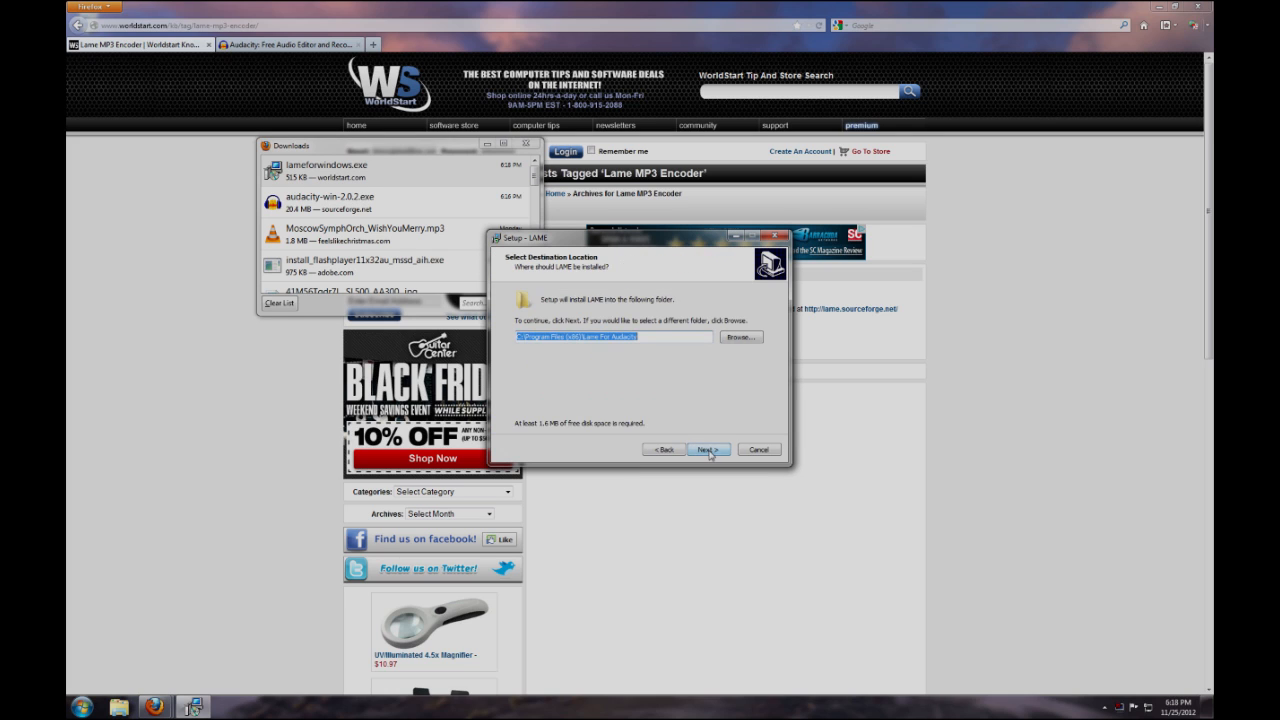
left_click(708, 450)
left_click(708, 450)
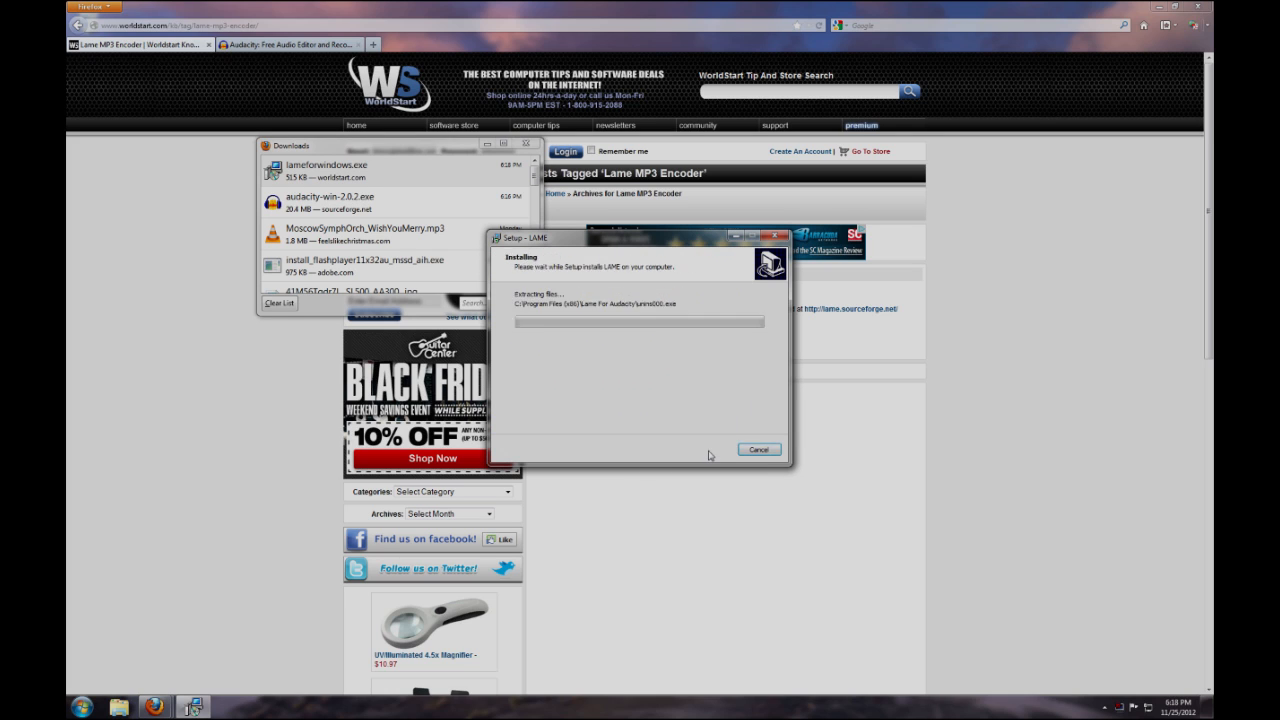
left_click(708, 451)
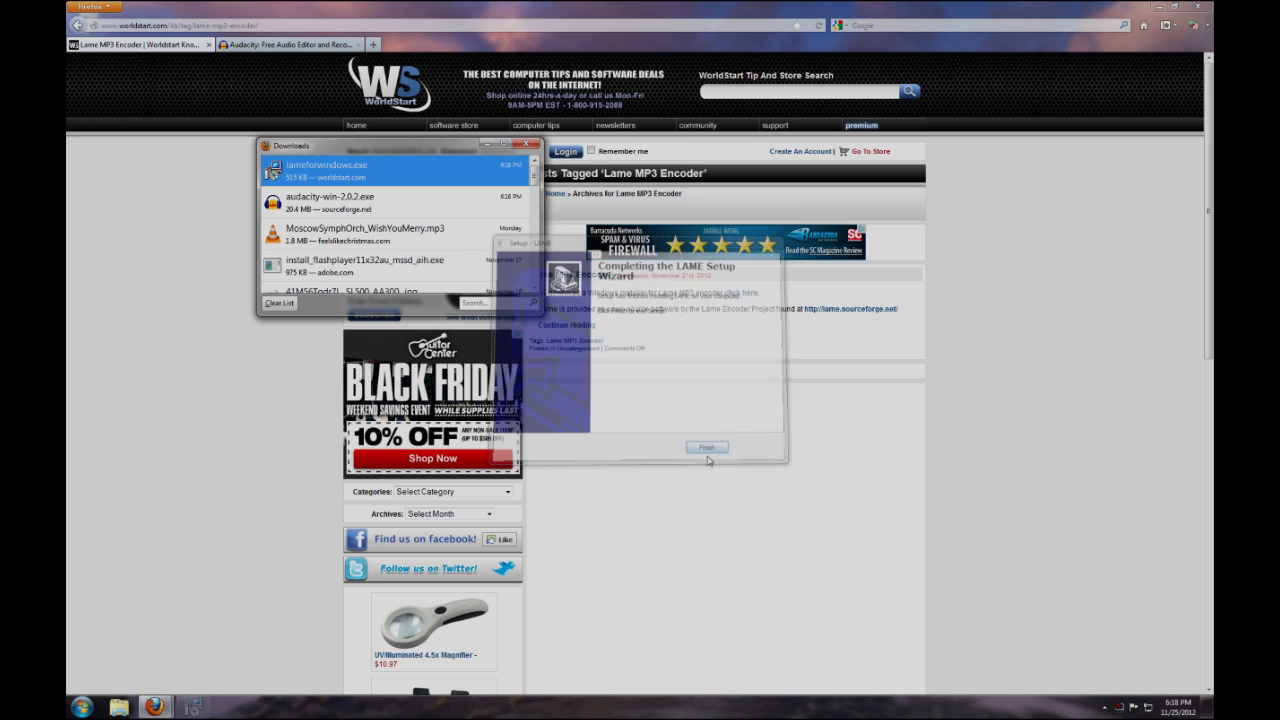
left_click(526, 143)
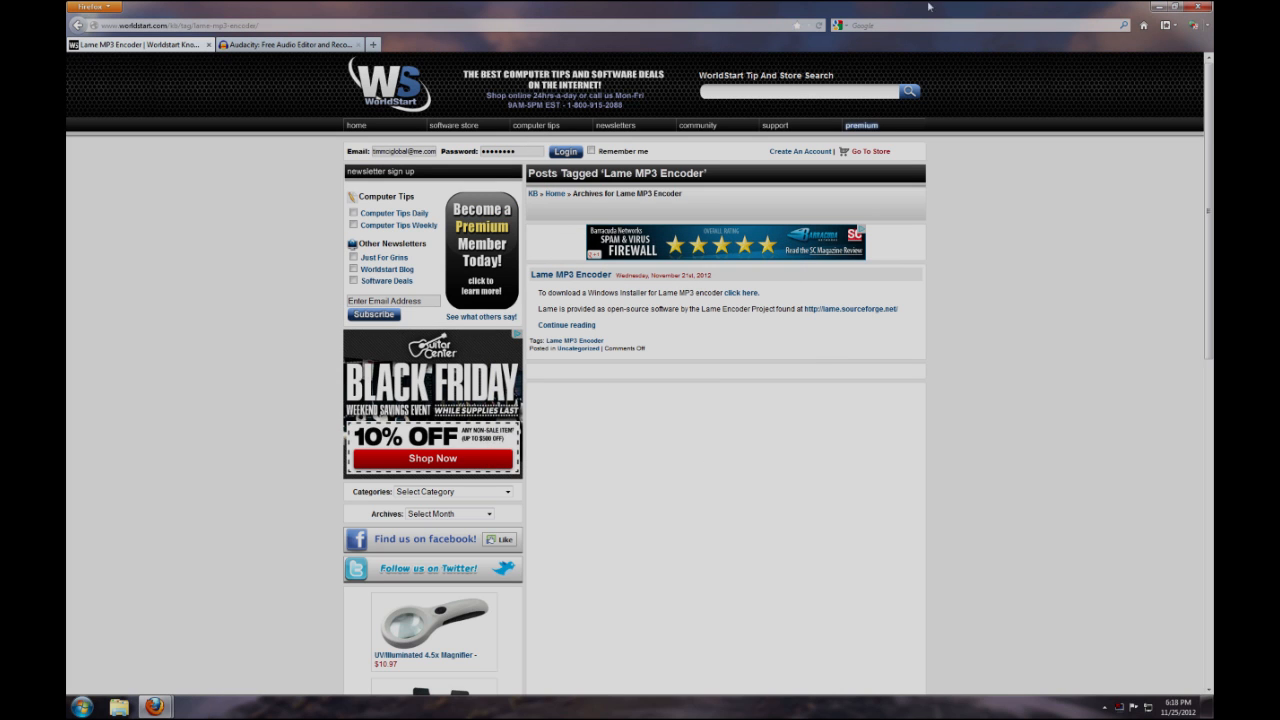
left_click(1199, 8)
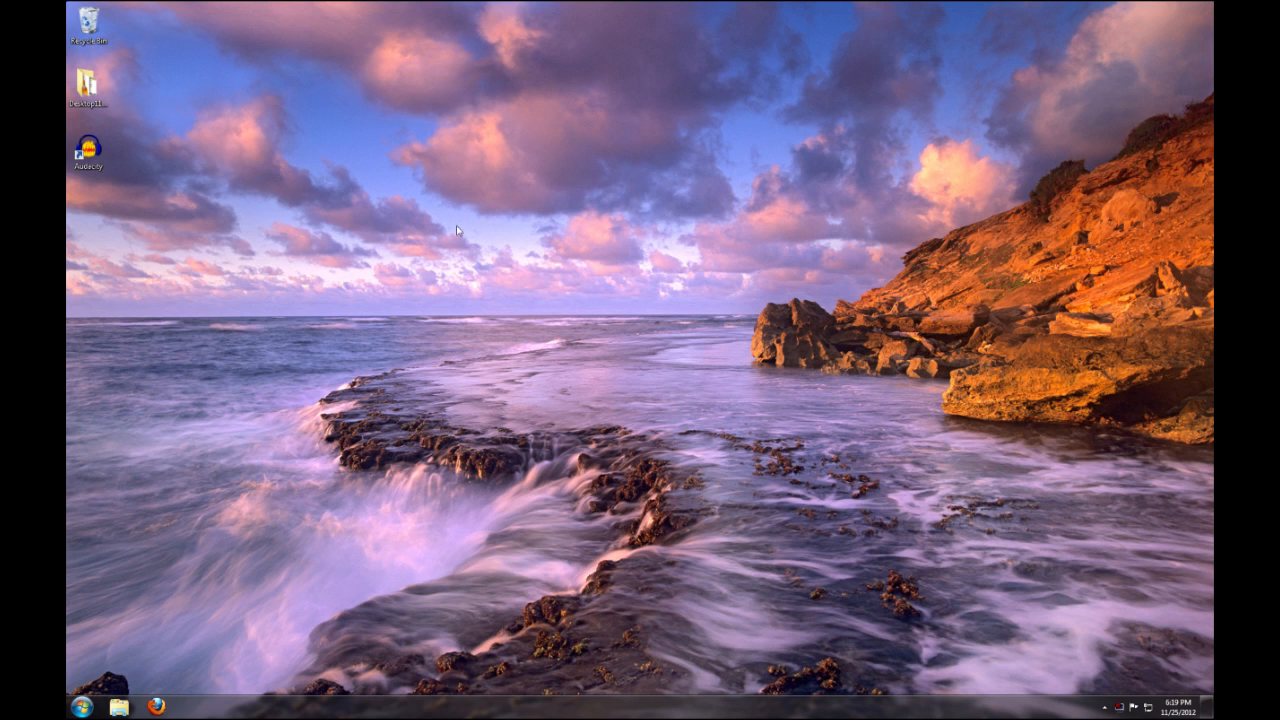
Launch Audacity from the desktop, dismiss its welcome message and maximize the window
left_click(89, 150)
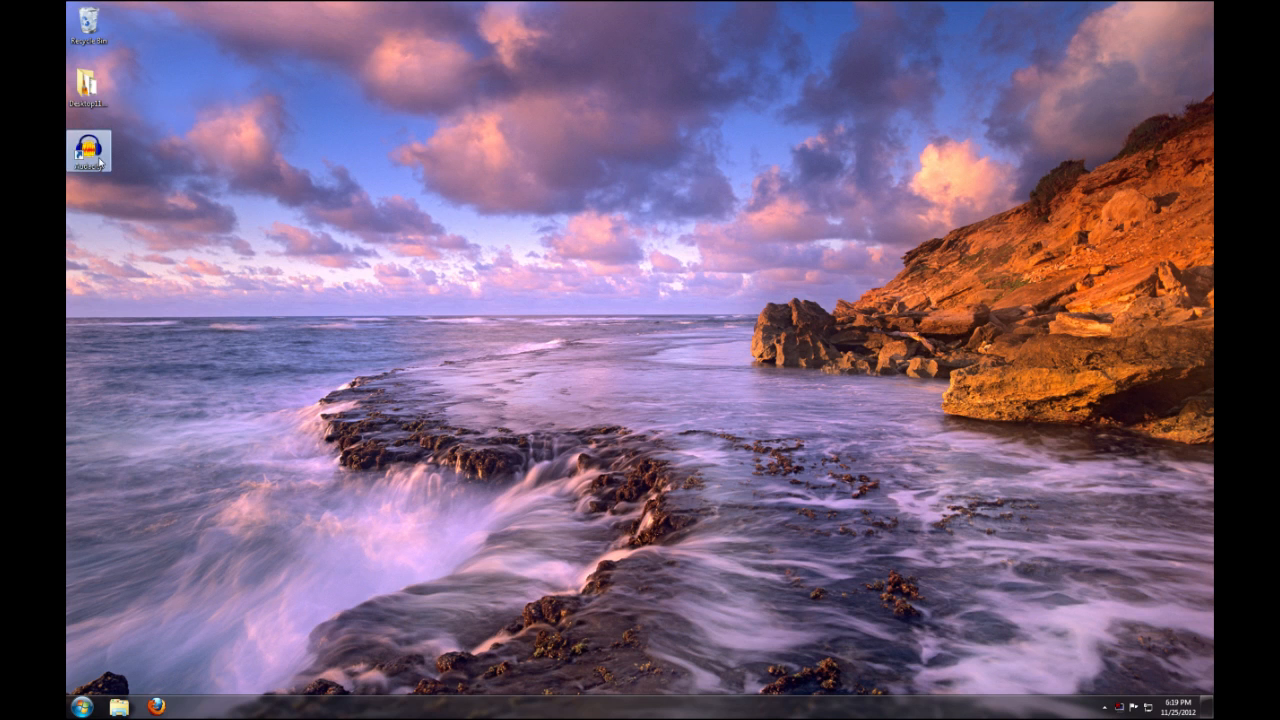
double_click(99, 160)
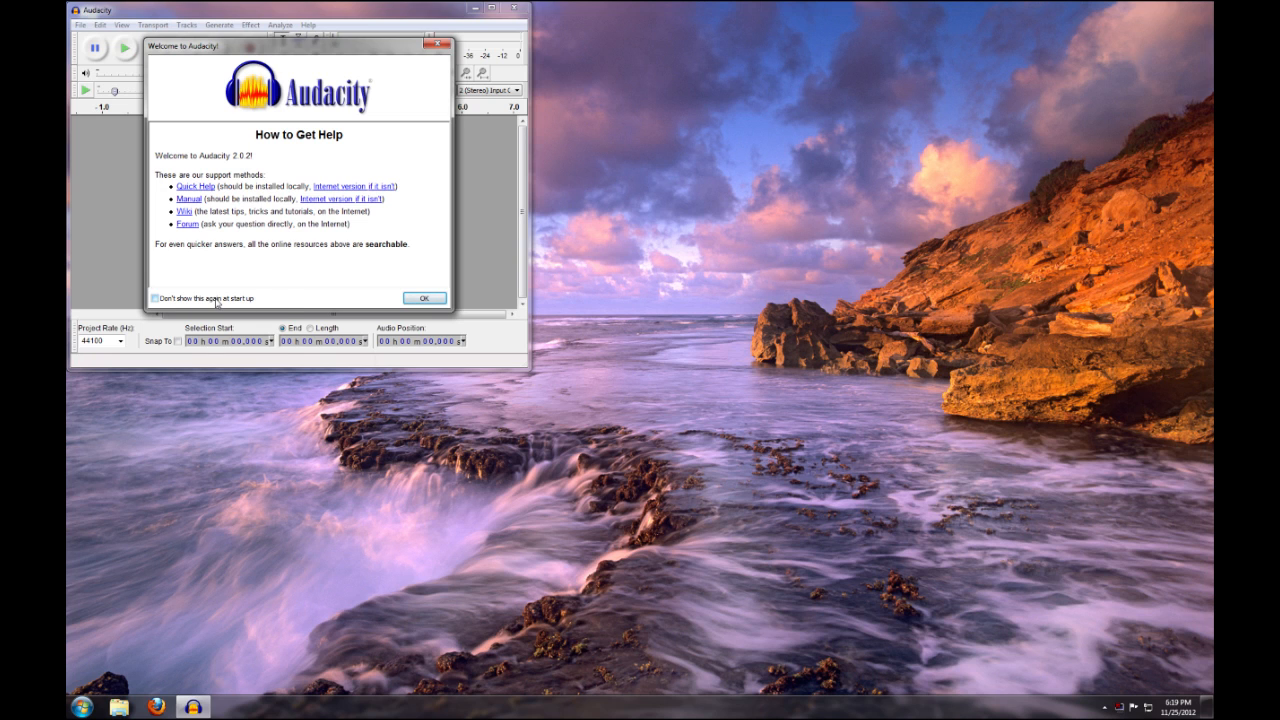
left_click(418, 302)
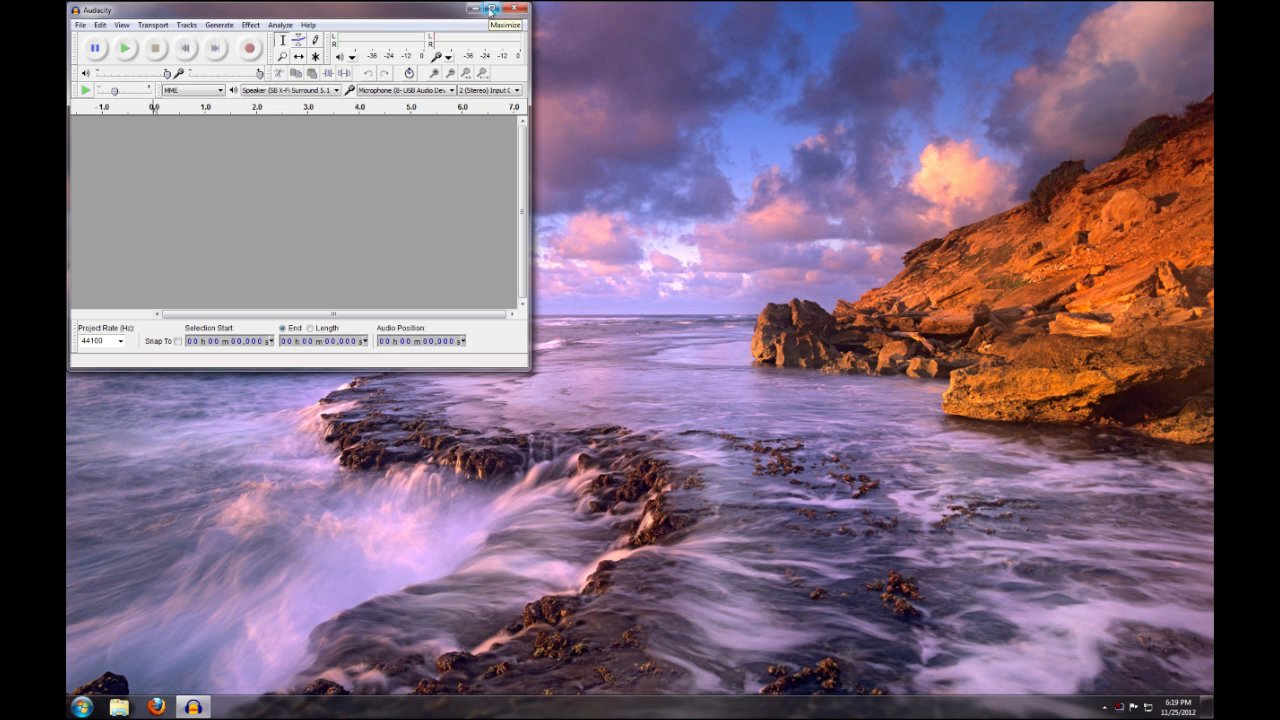
left_click(491, 9)
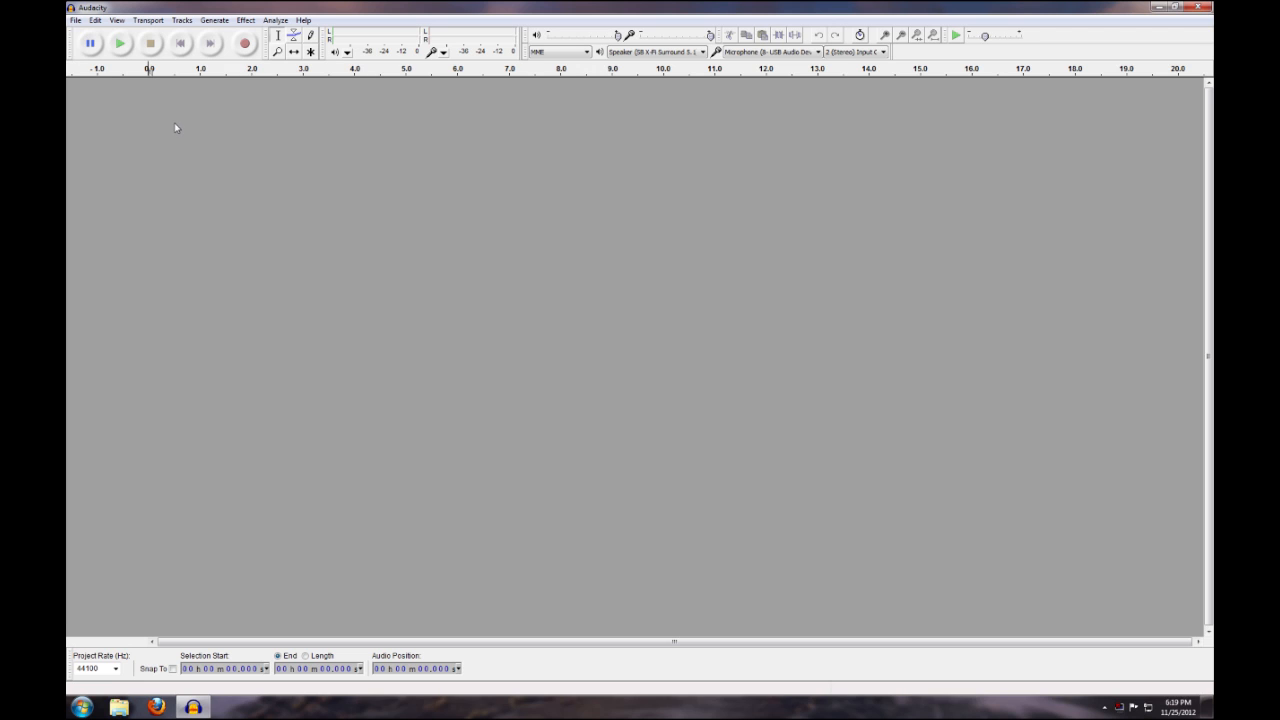
In the device preferences, set the recording device to Microphone Array (USB PnP Audio) and keep Speaker (SB X-Fi Surround 5.1) for playback
left_click(96, 22)
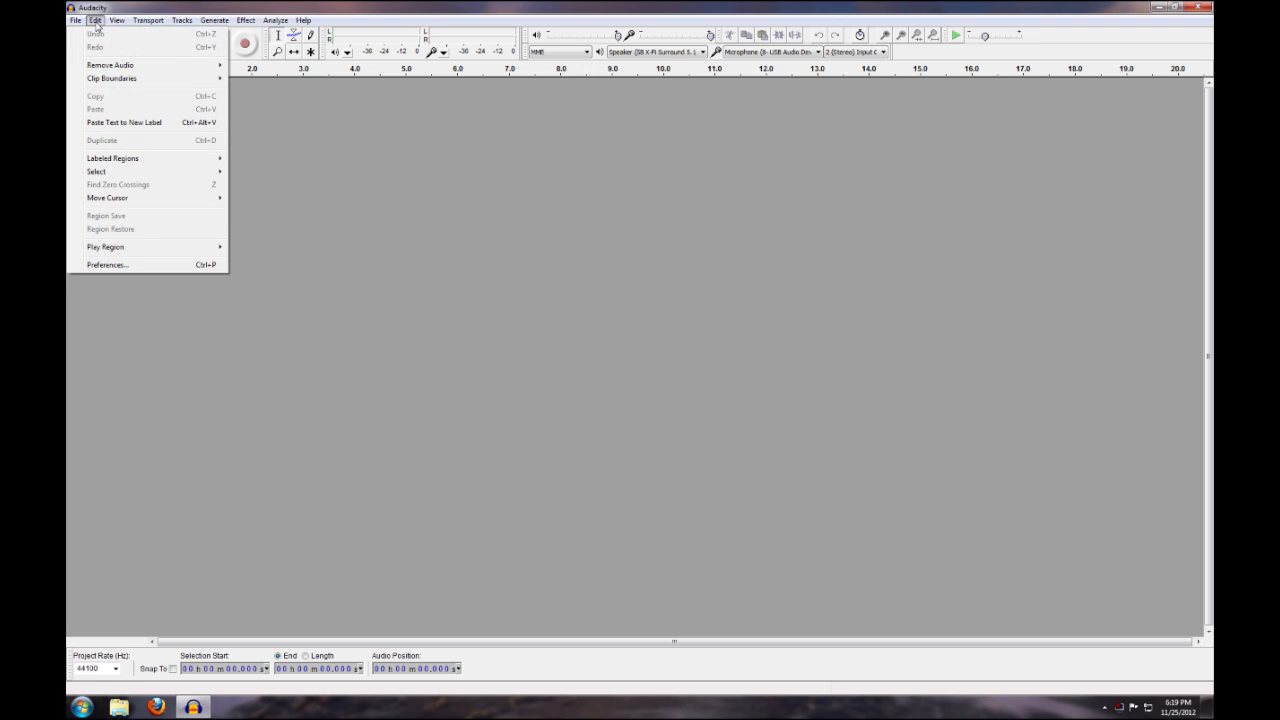
left_click(106, 265)
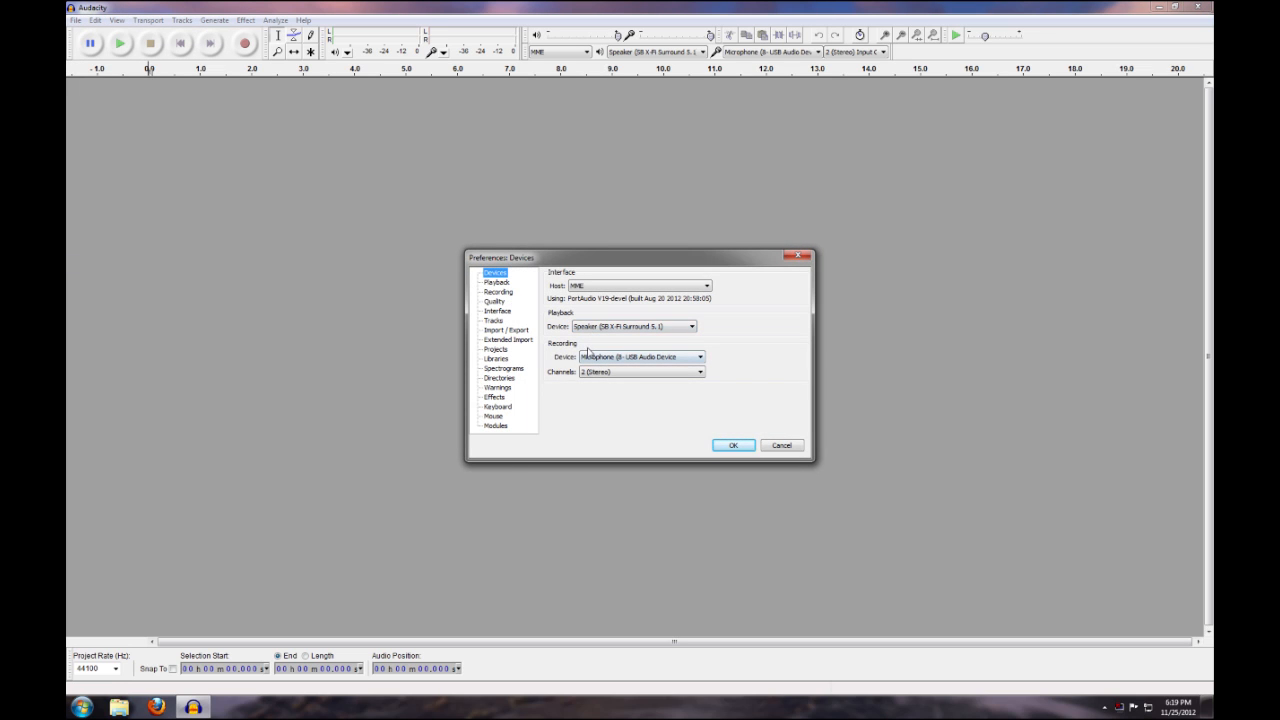
left_click(625, 362)
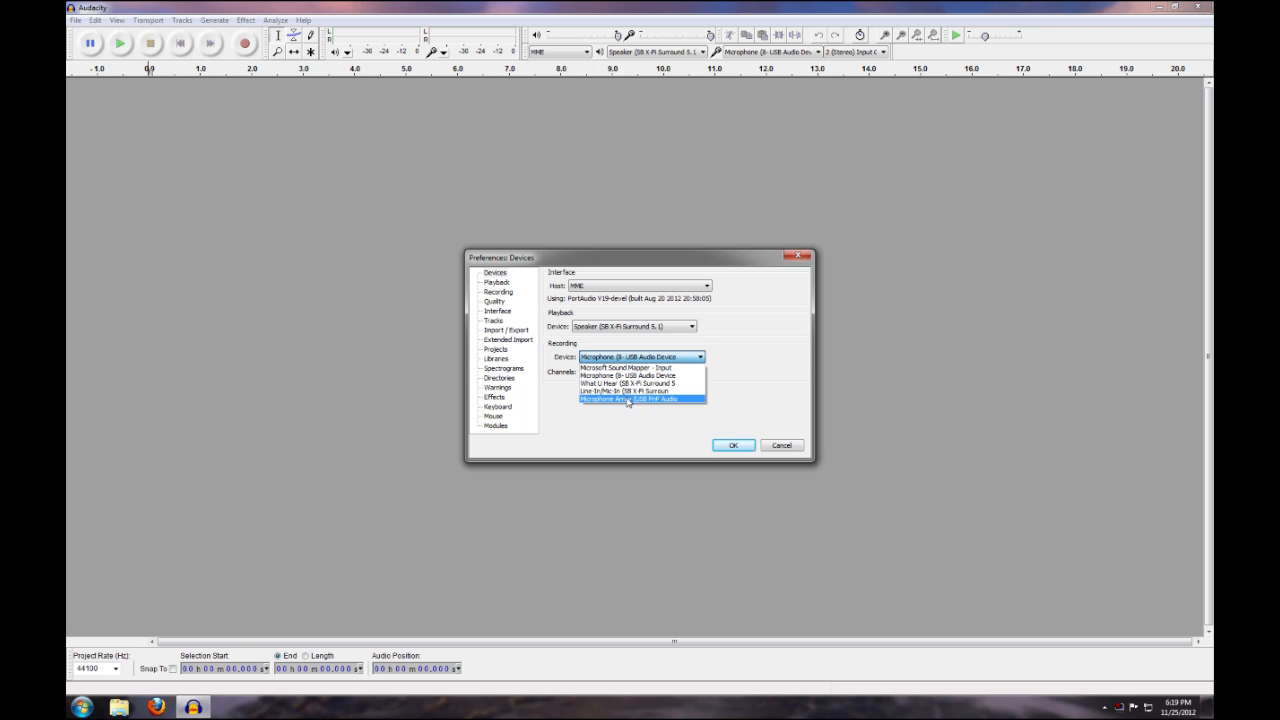
left_click(630, 399)
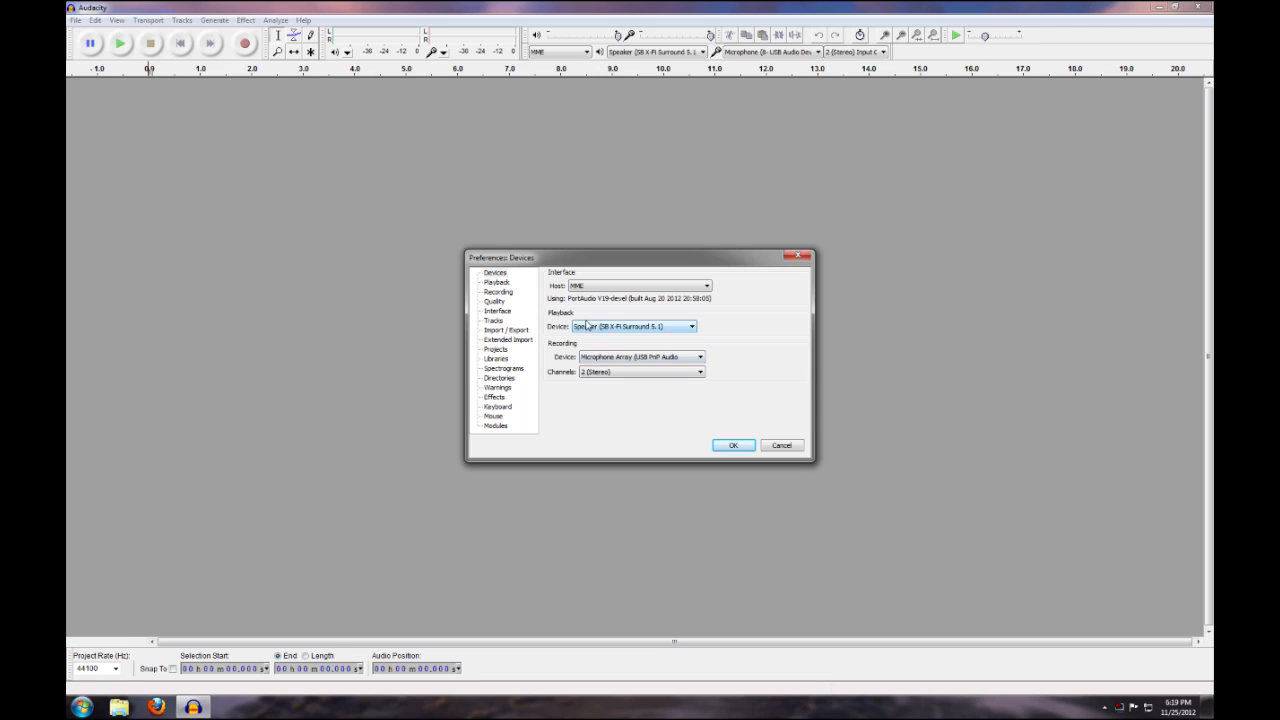
left_click(627, 329)
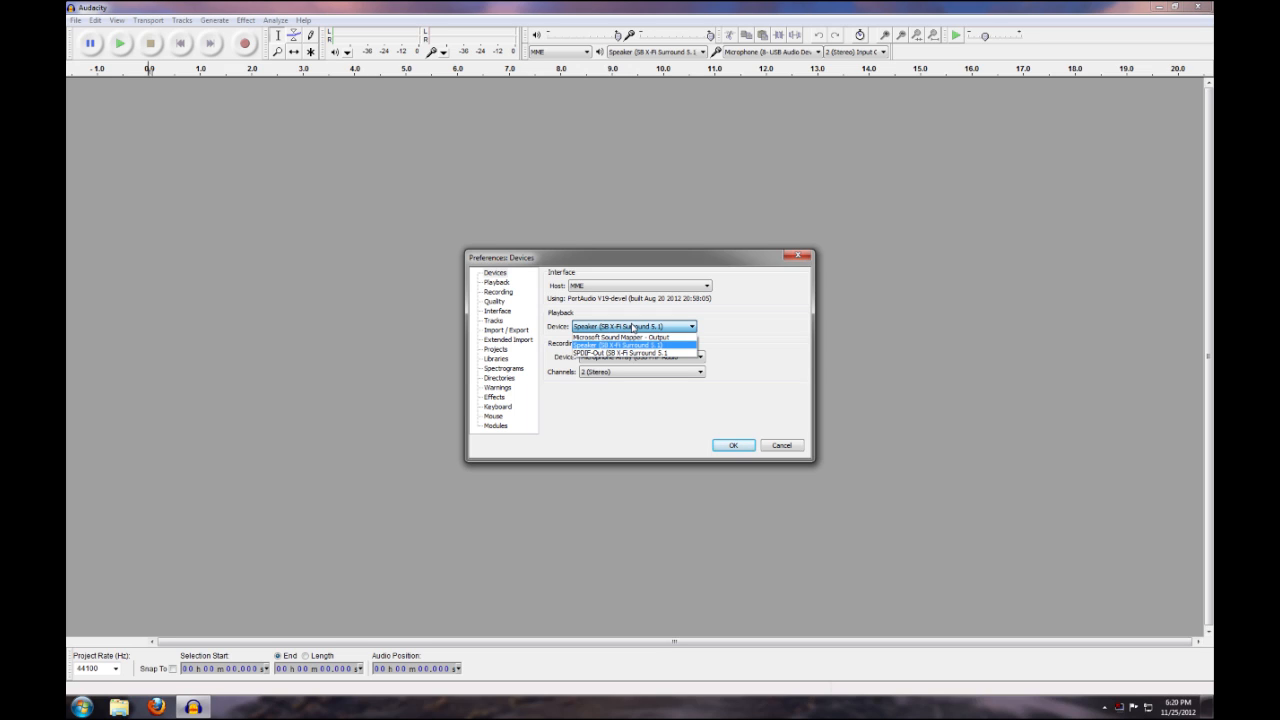
left_click(632, 327)
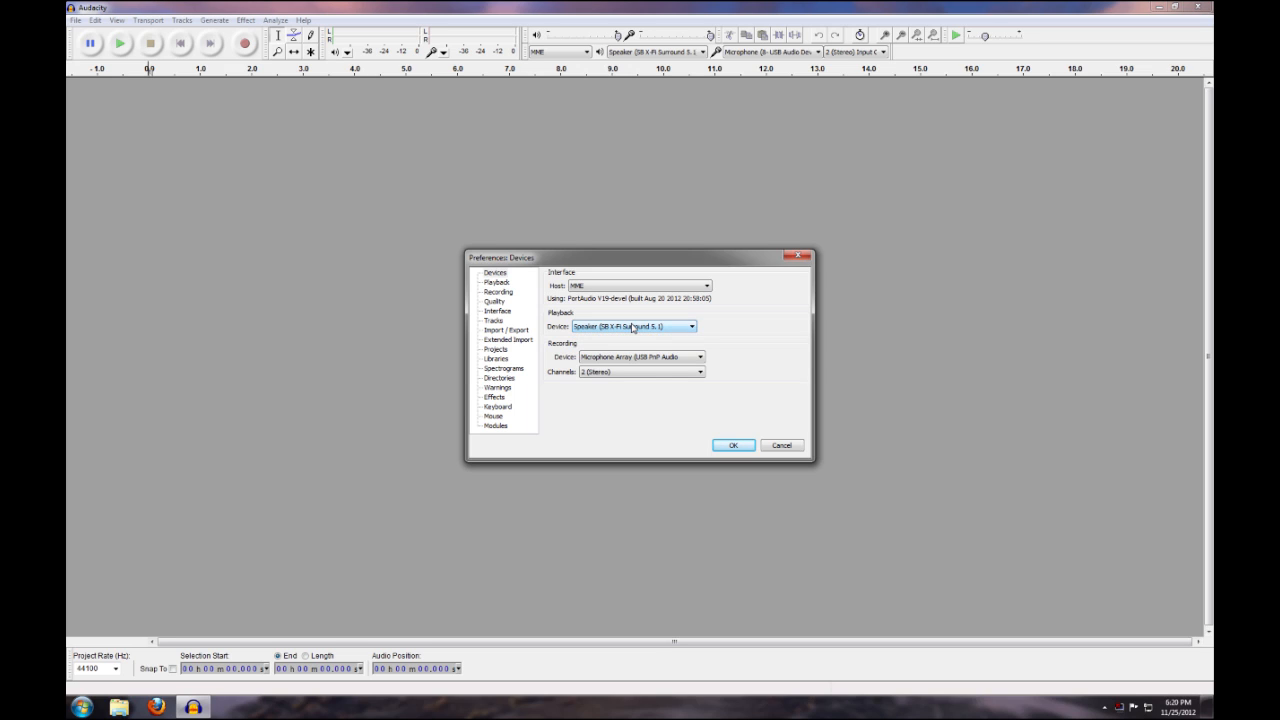
left_click(740, 452)
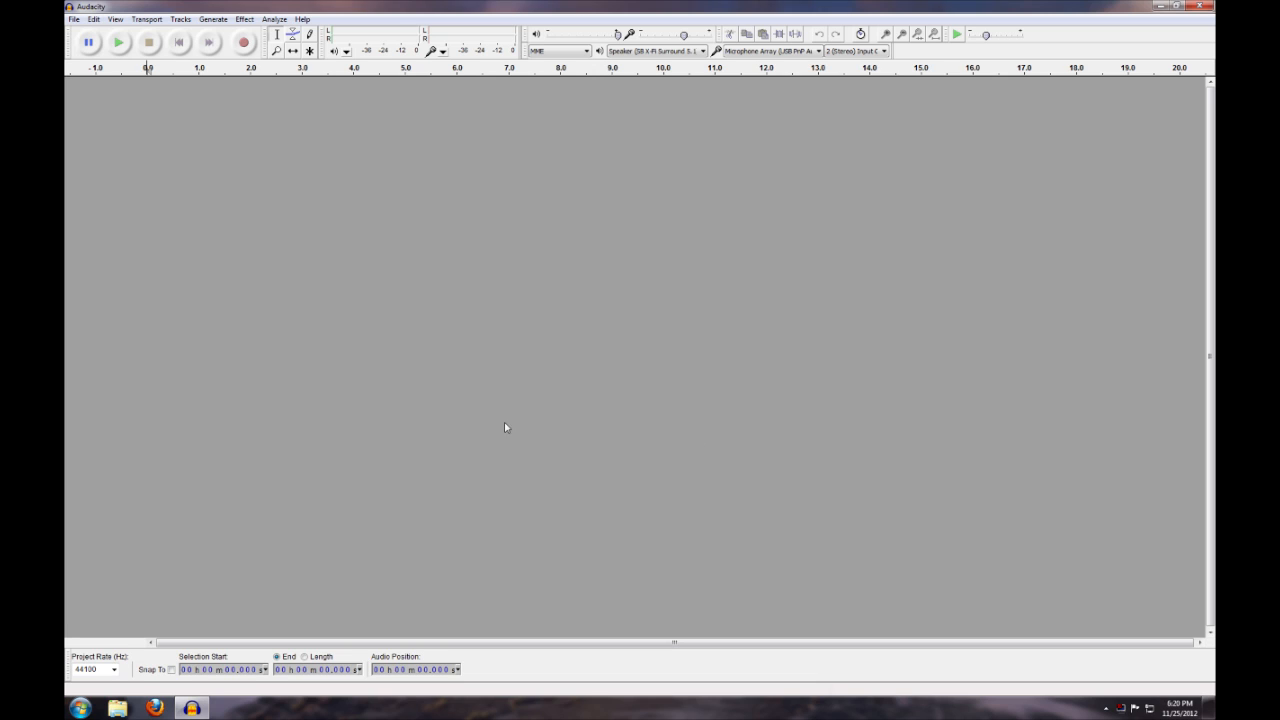
Record about one minute of stereo audio from the USB input, then stop the recording
left_click(243, 44)
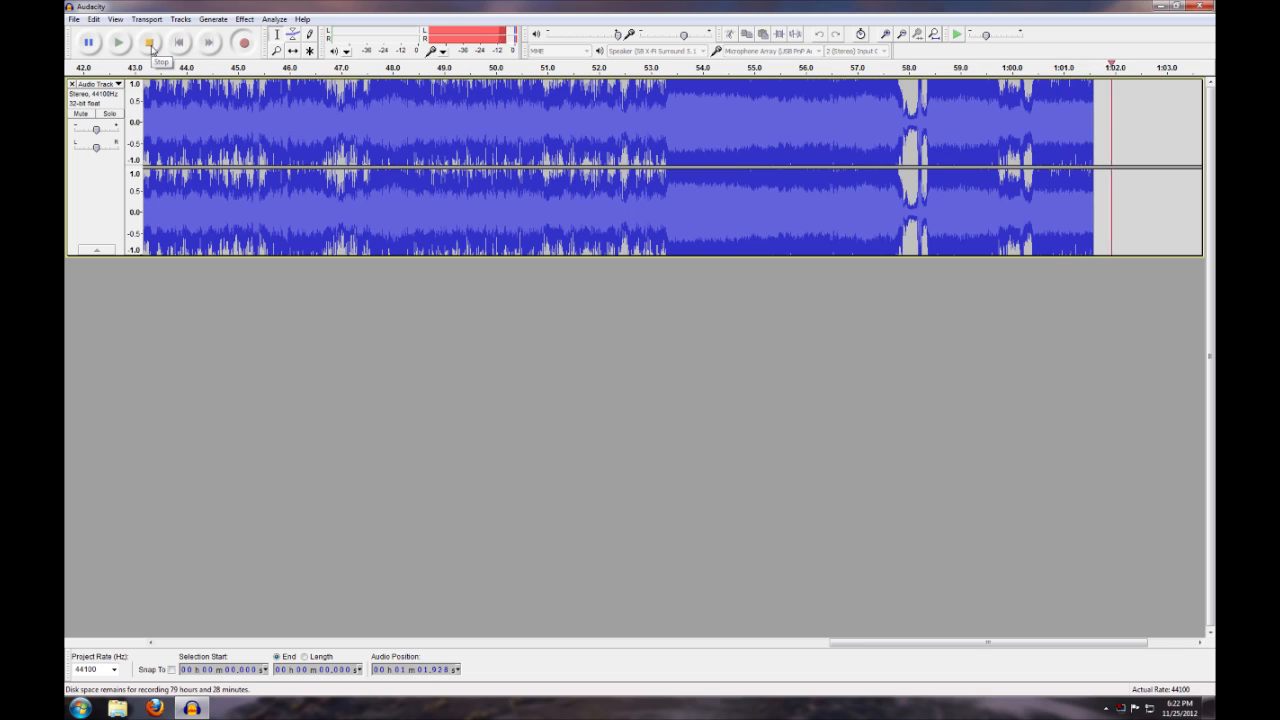
left_click(151, 48)
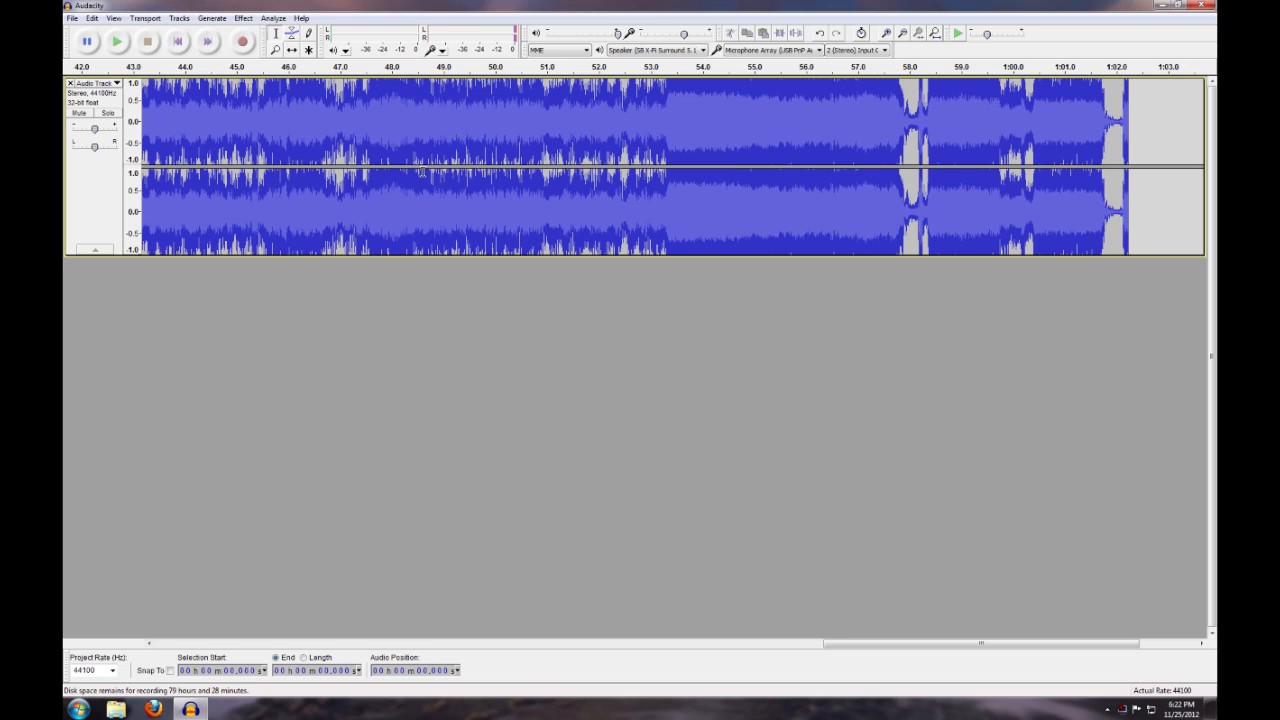
Export the recording to the Desktop as an MP3 file named queen-onevision
left_click(75, 19)
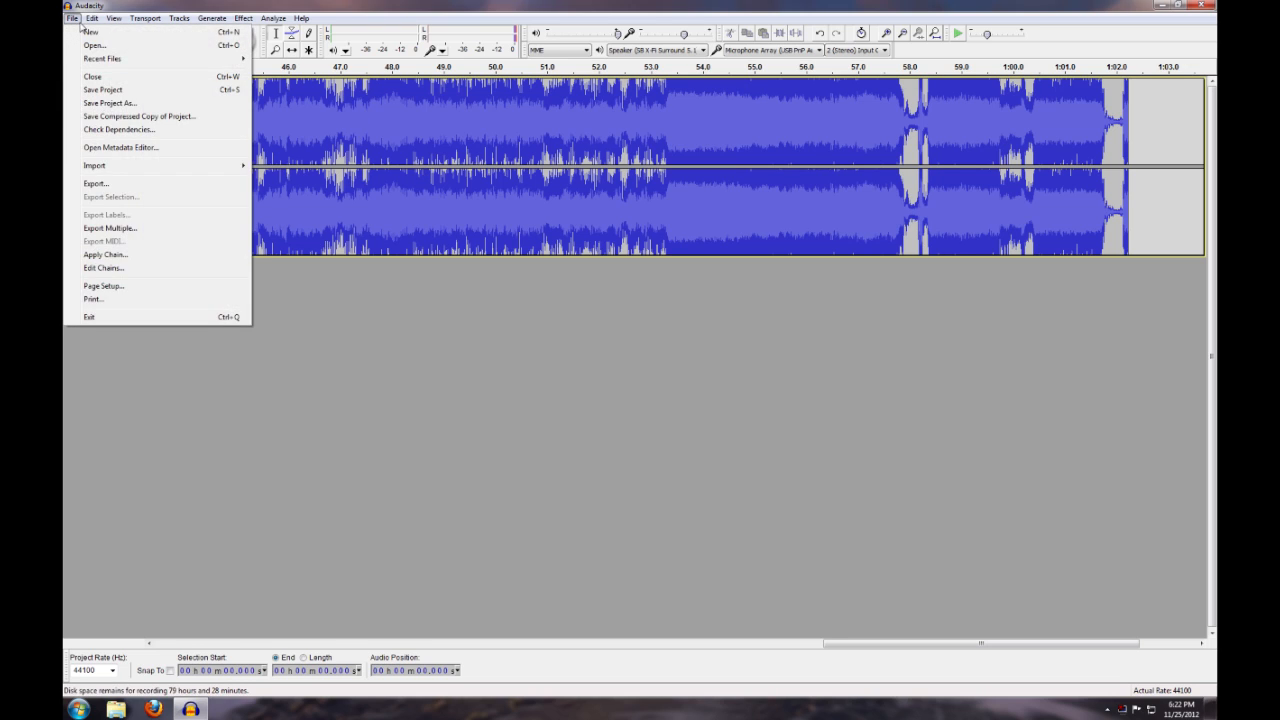
left_click(140, 184)
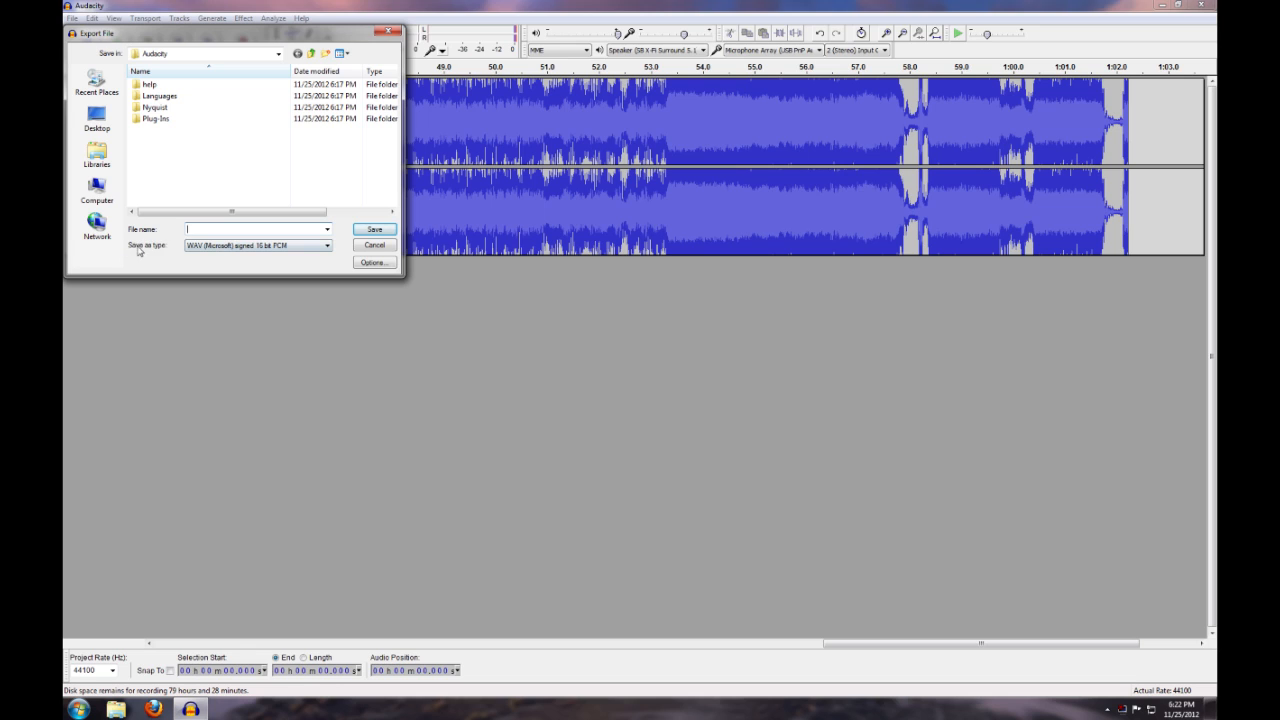
left_click(219, 247)
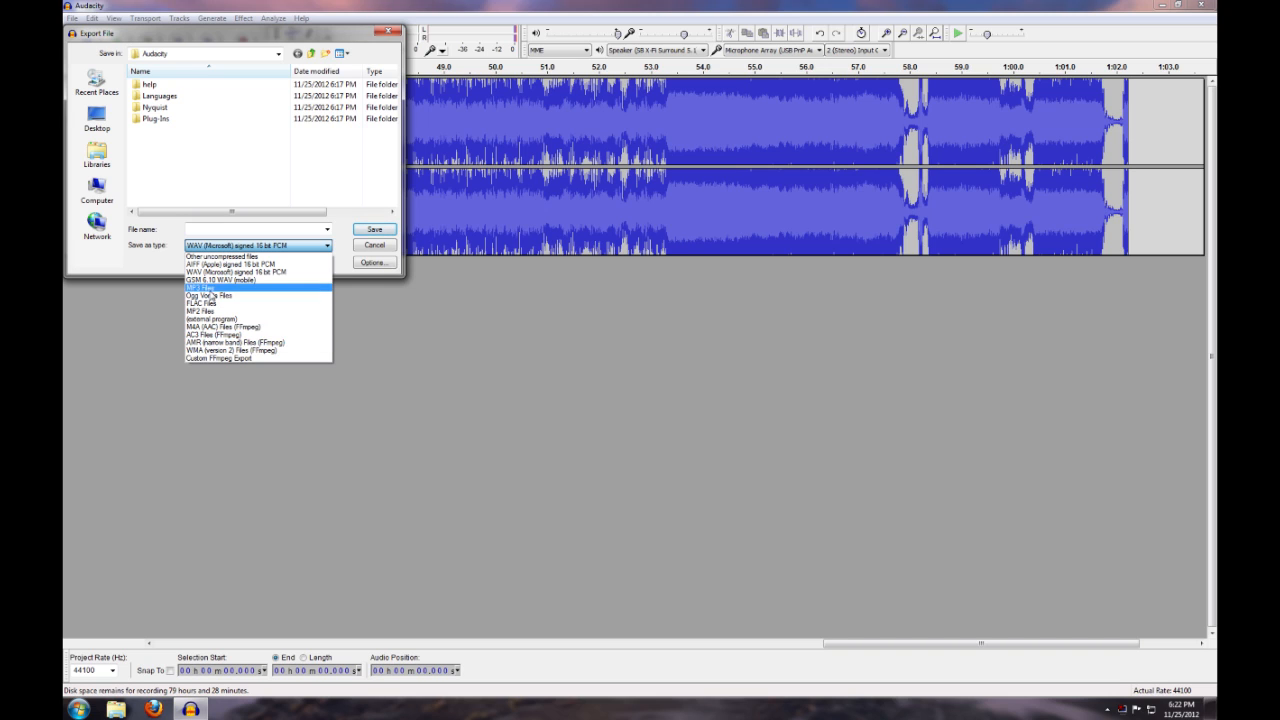
left_click(211, 289)
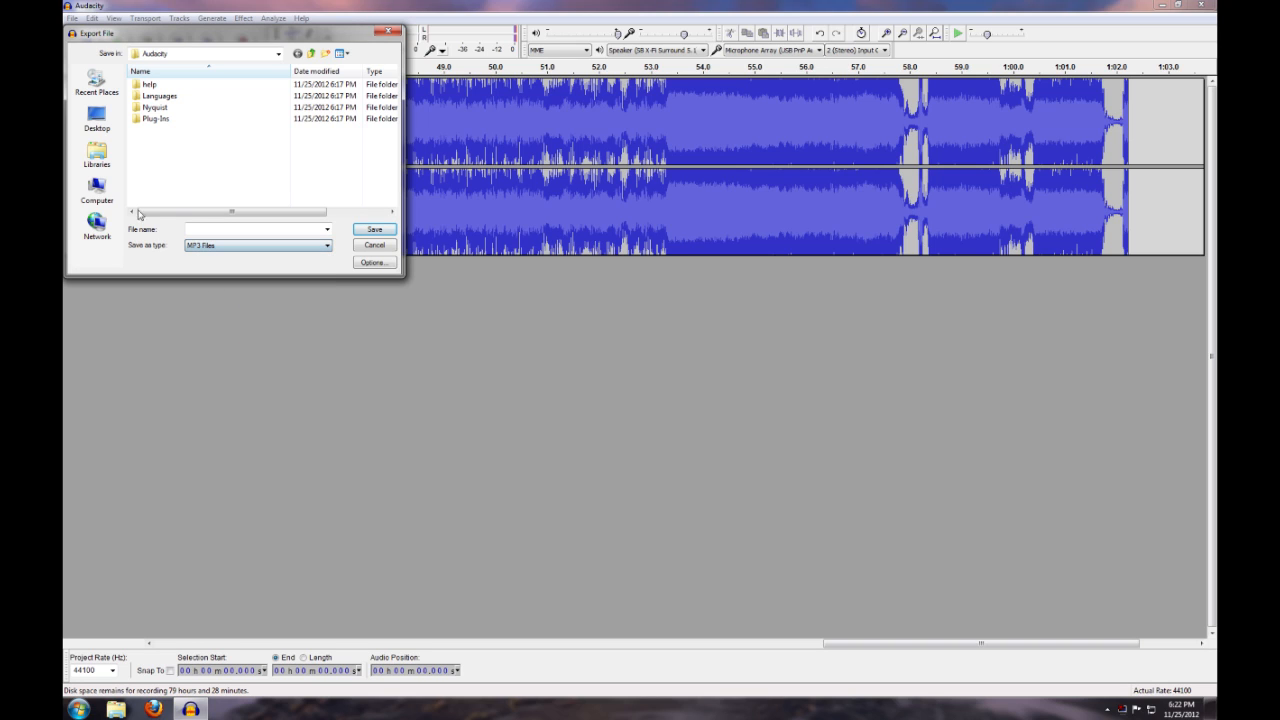
left_click(97, 118)
left_click(230, 229)
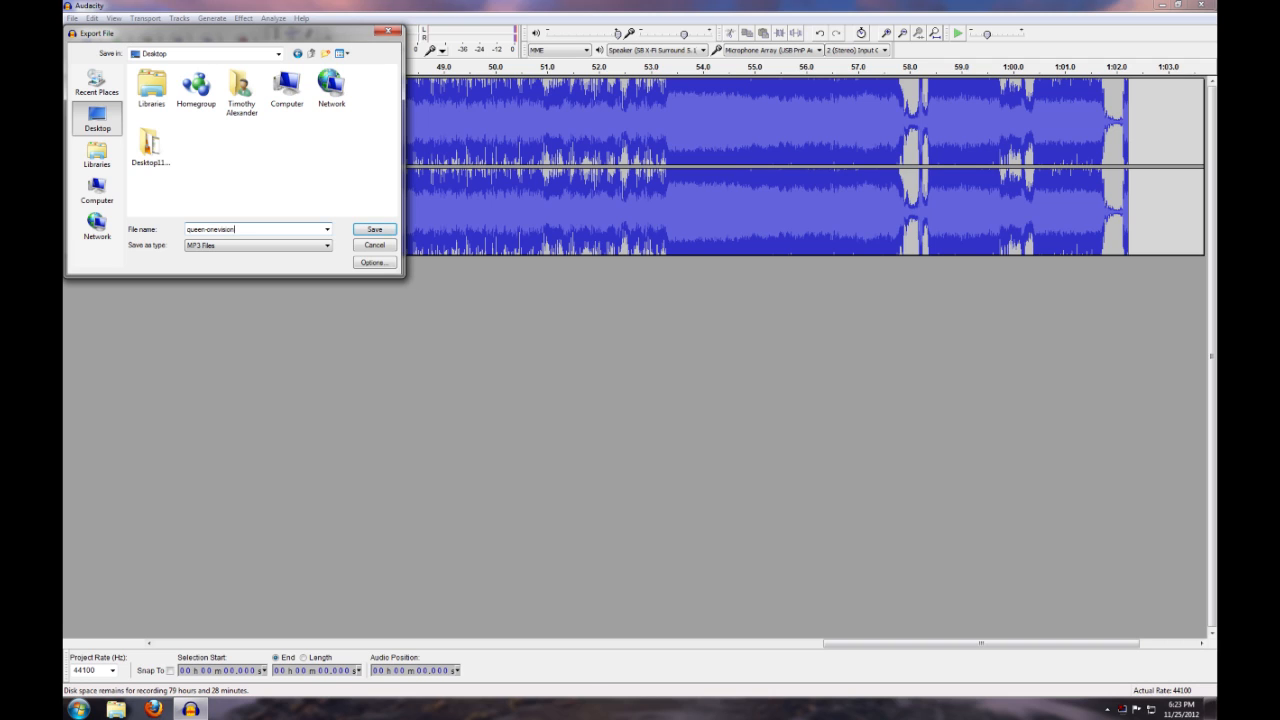
left_click(383, 232)
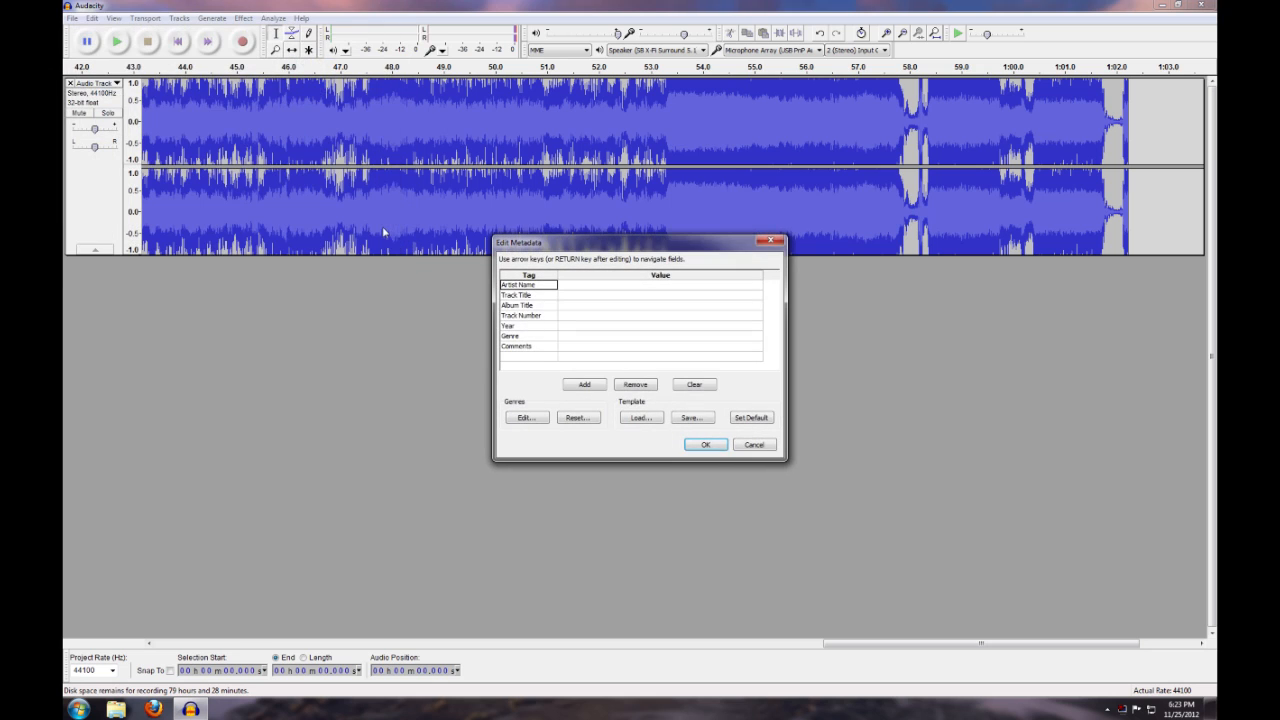
Fill in the metadata with artist Queen, track title One Vision and album title Classic Queen, and complete the export
left_click(570, 287)
type("Queen")
left_click(586, 297)
type("One Vision")
left_click(590, 308)
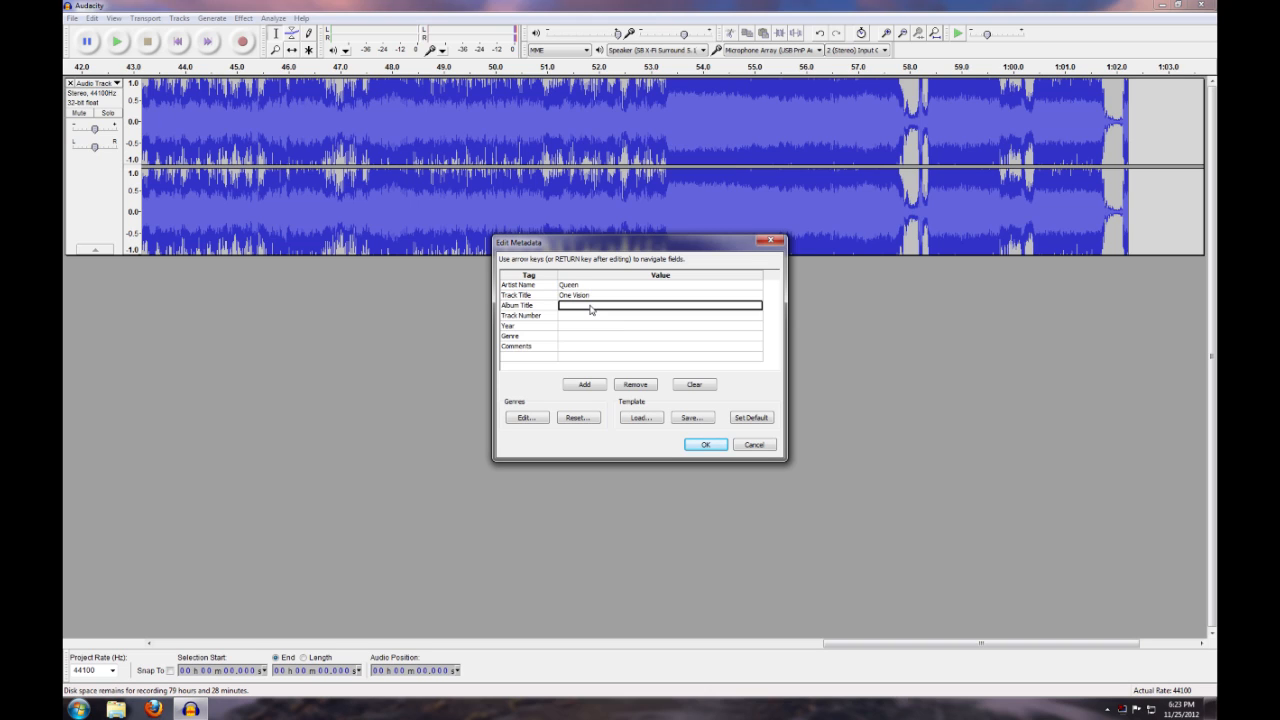
type("Olassic Queen")
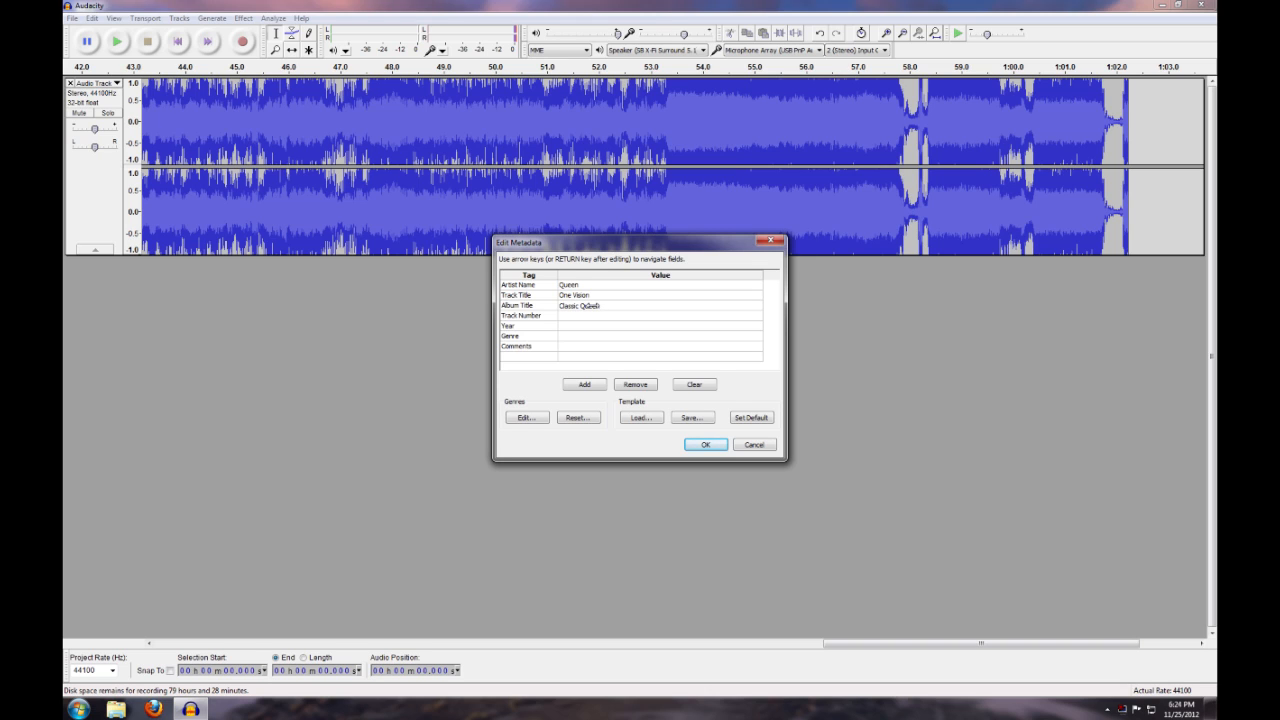
left_click(703, 445)
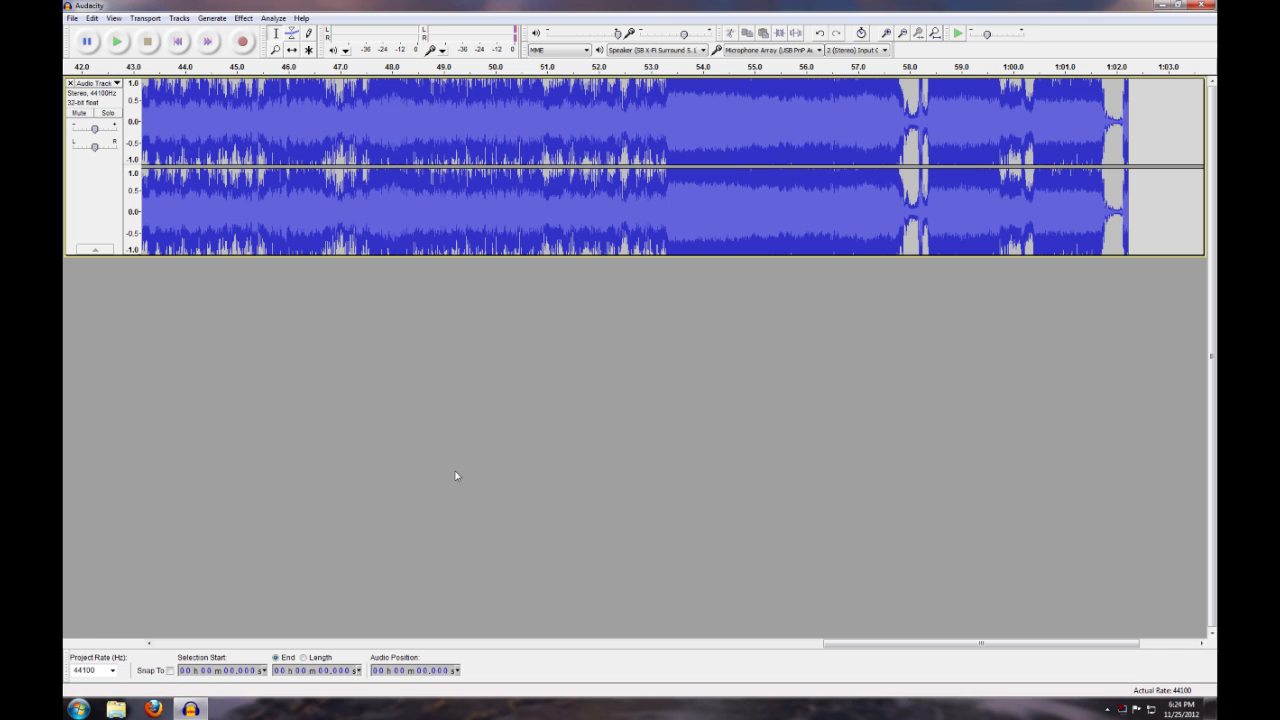
Switch to Windows Explorer, check the details of the exported queen-onevision file on the Desktop, and close the window
left_click(114, 709)
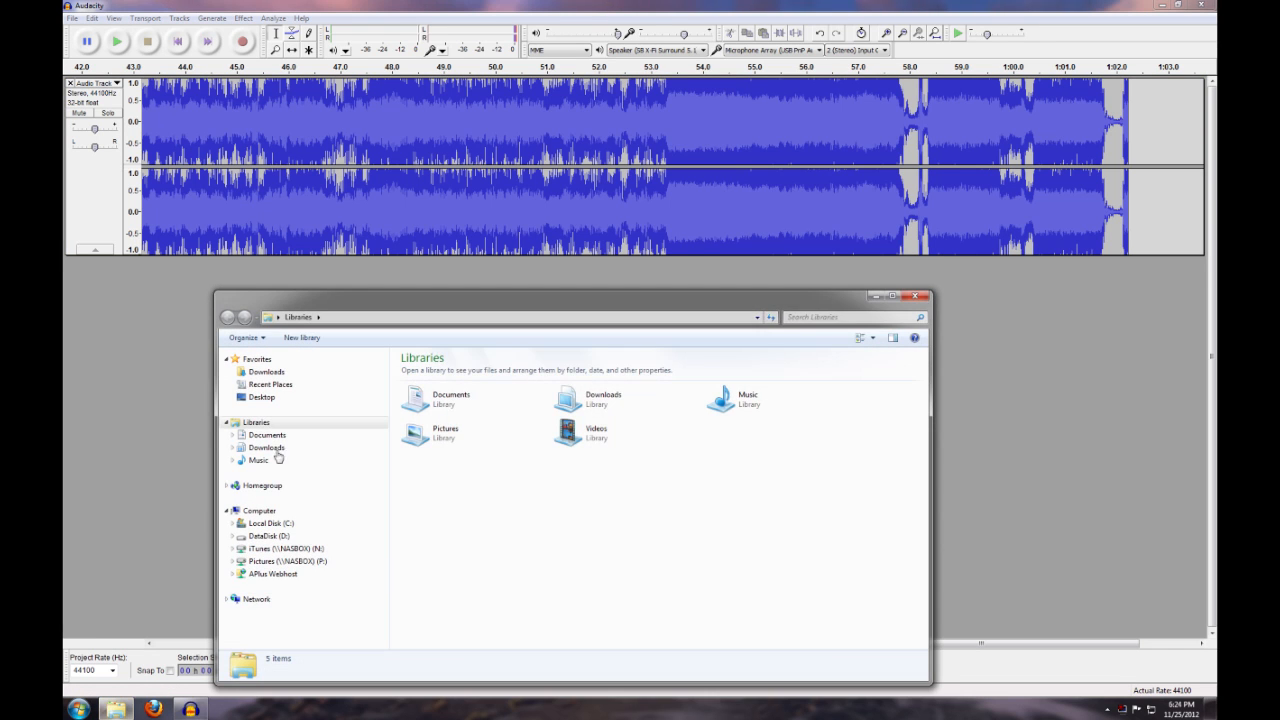
left_click(262, 397)
left_click(670, 598)
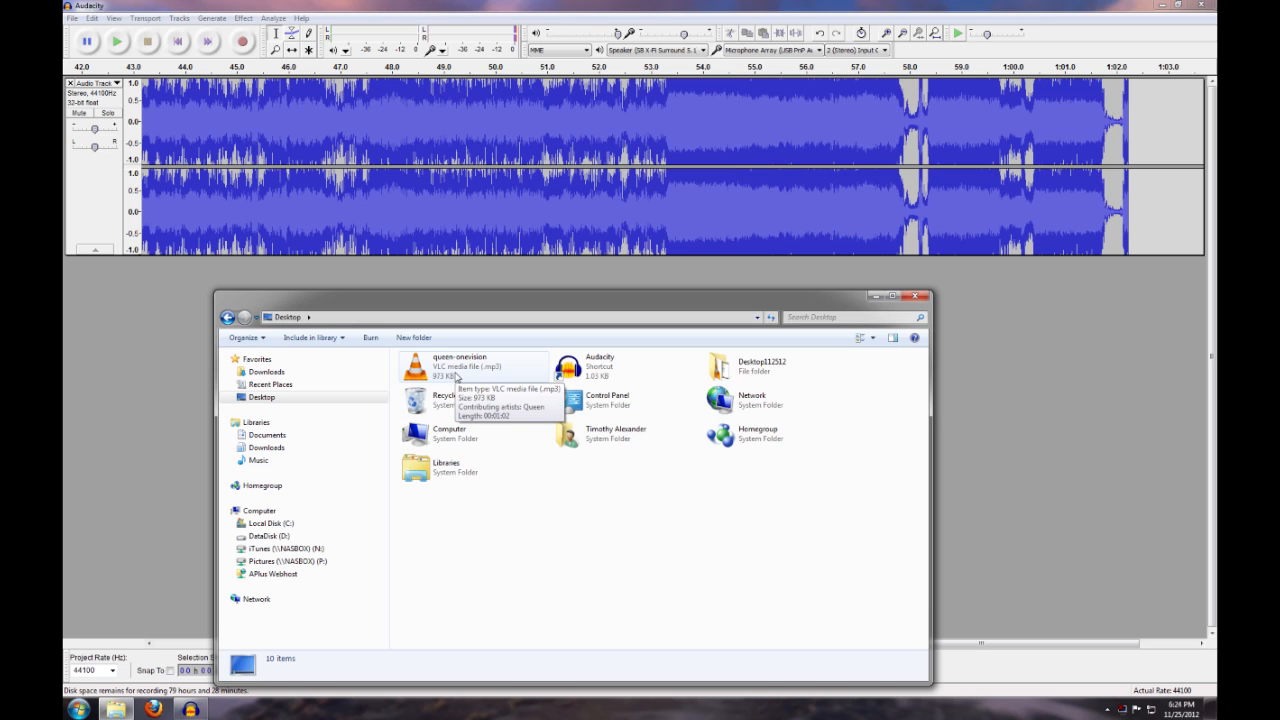
left_click(456, 376)
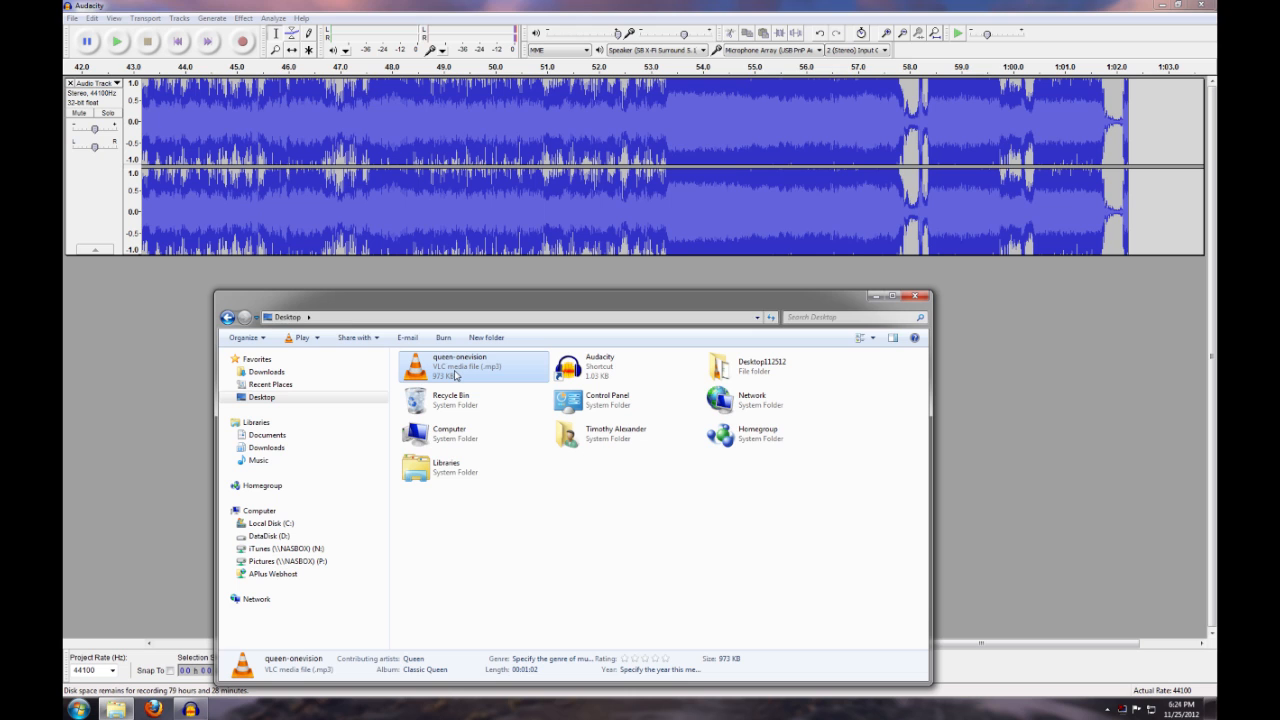
left_click(914, 296)
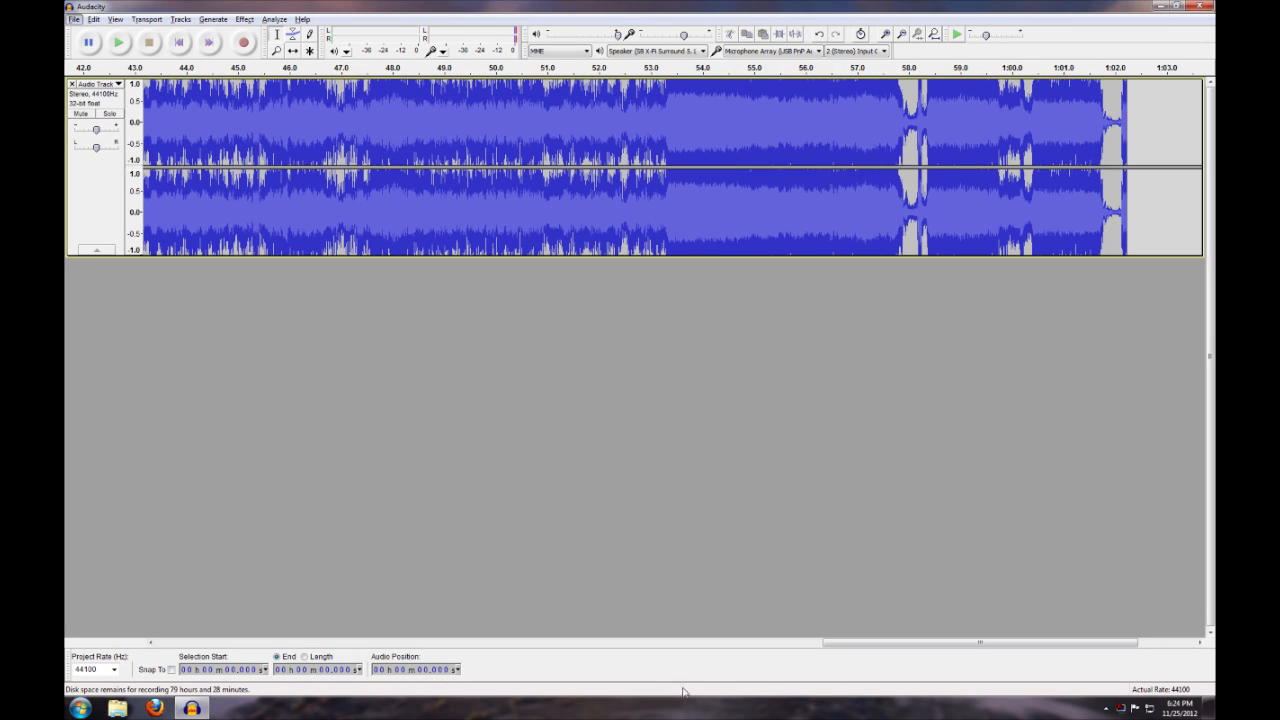
Try removing the quiet first 1.265 seconds at the start of the recording, then undo the removal
left_click(804, 645)
left_click_drag(805, 645, 232, 604)
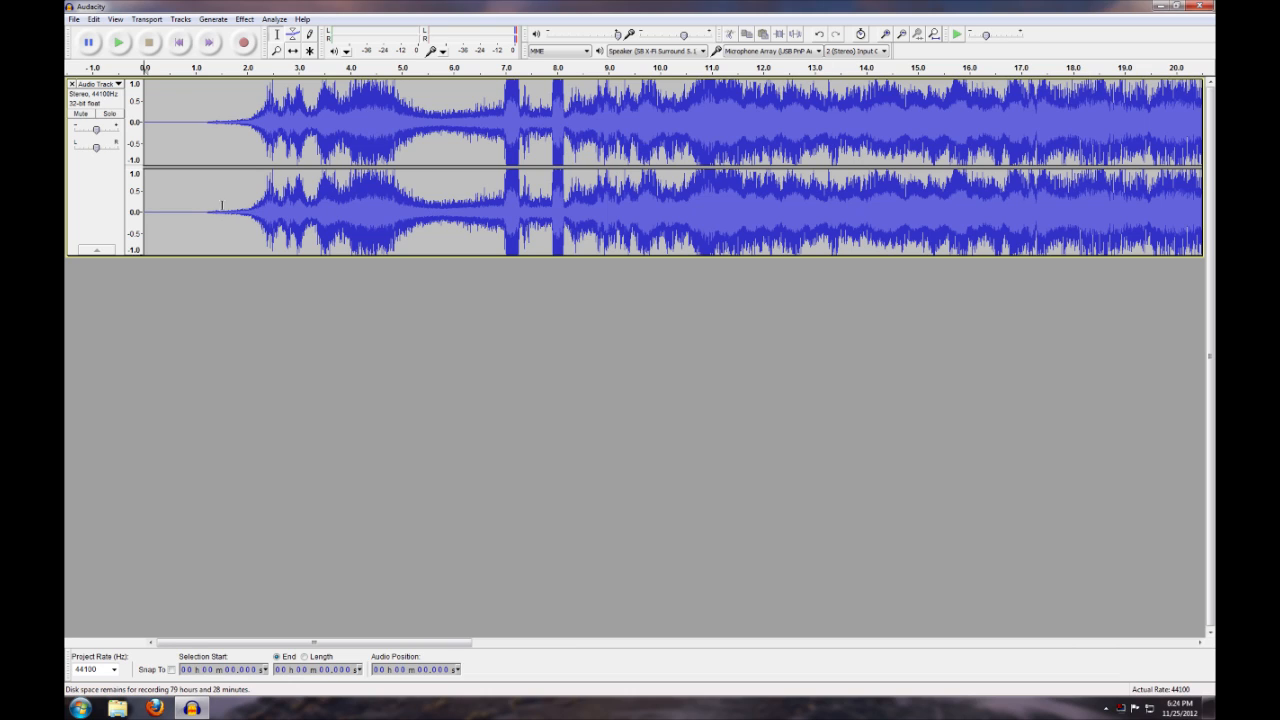
left_click(209, 123)
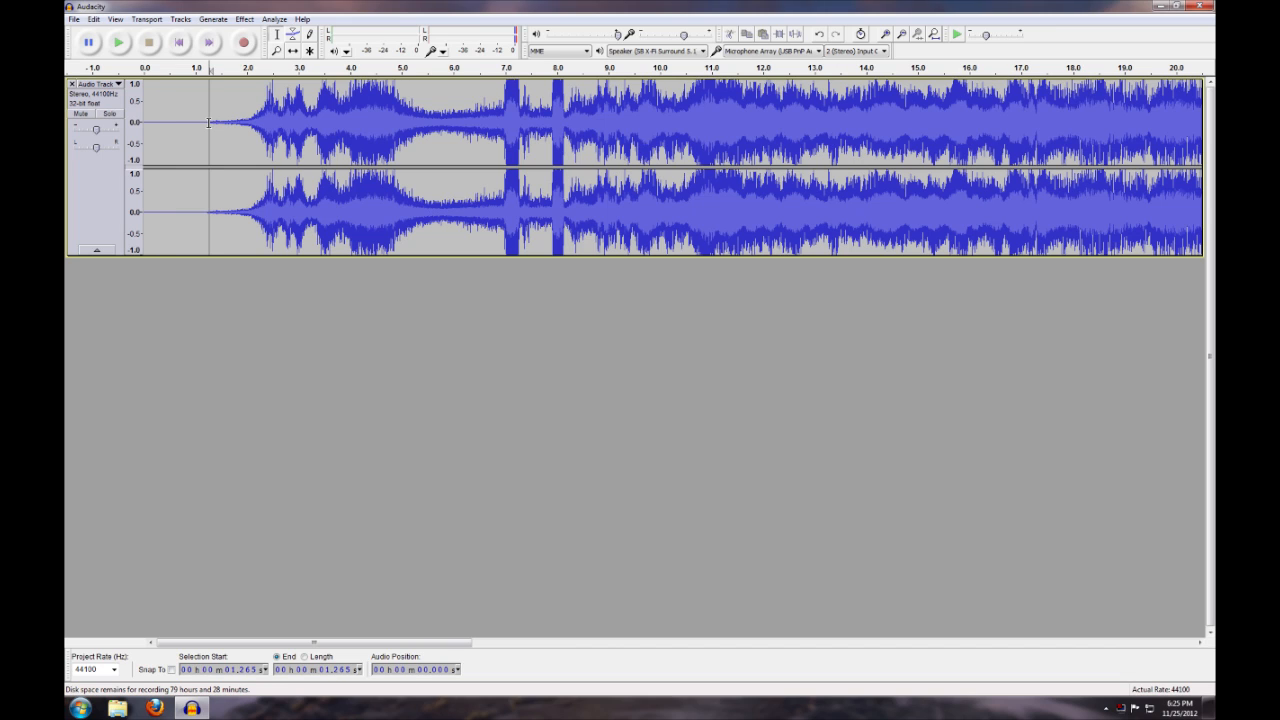
left_click_drag(209, 123, 115, 125)
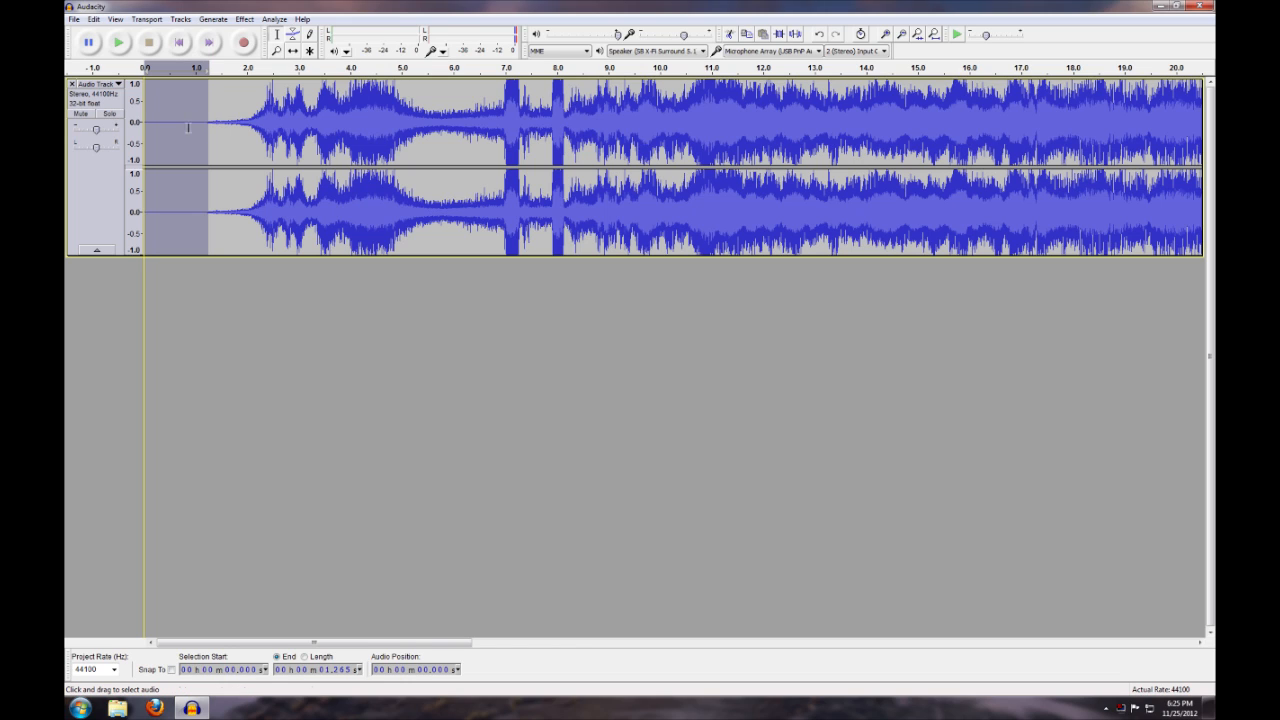
left_click(94, 20)
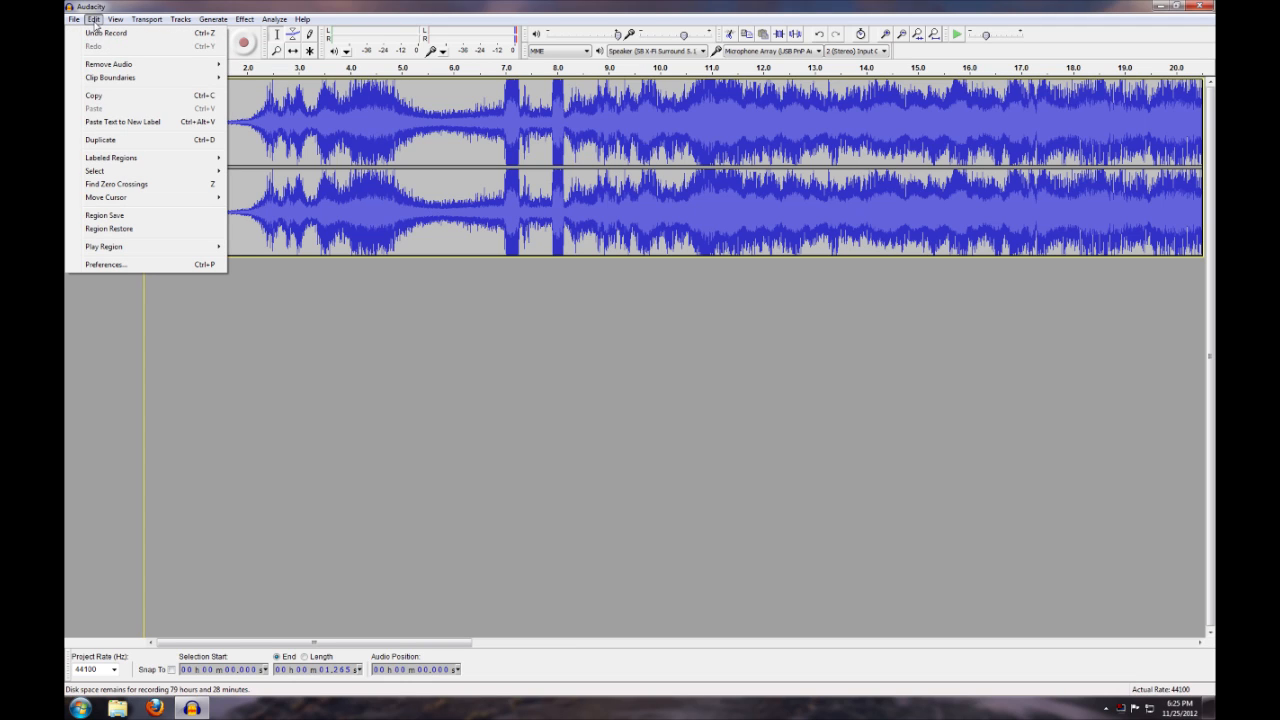
mouse_move(172, 67)
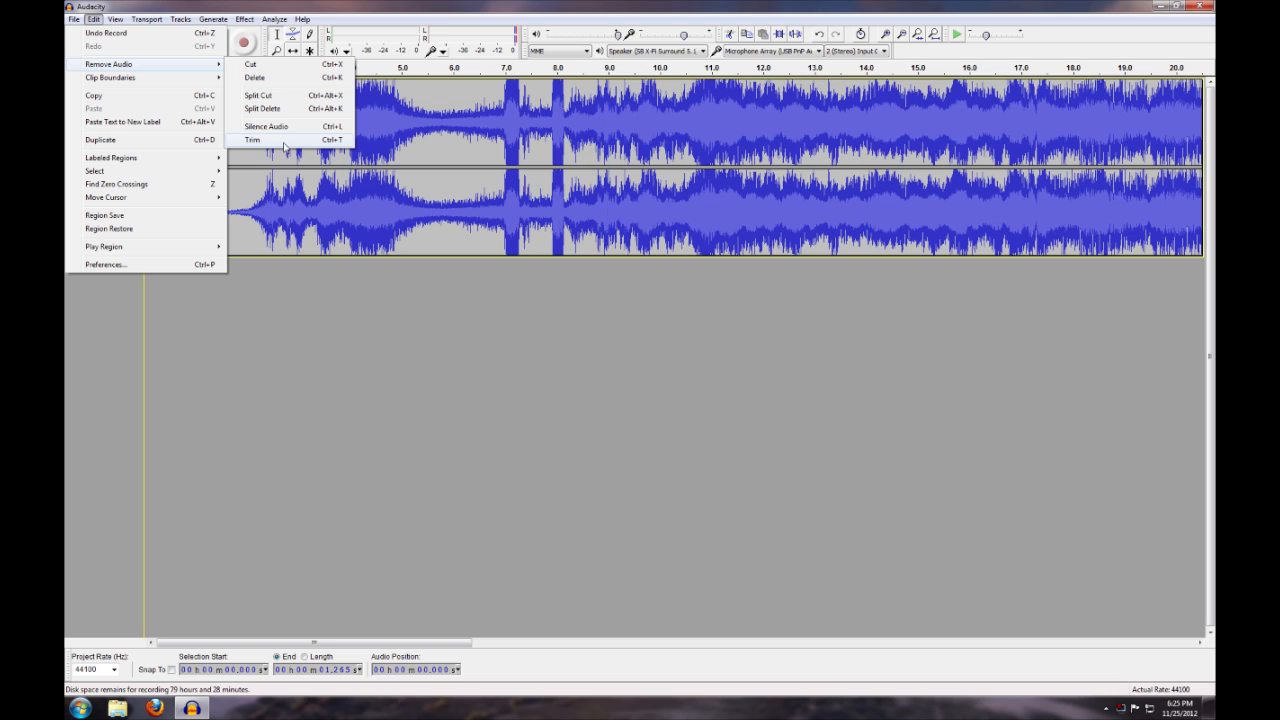
left_click(253, 140)
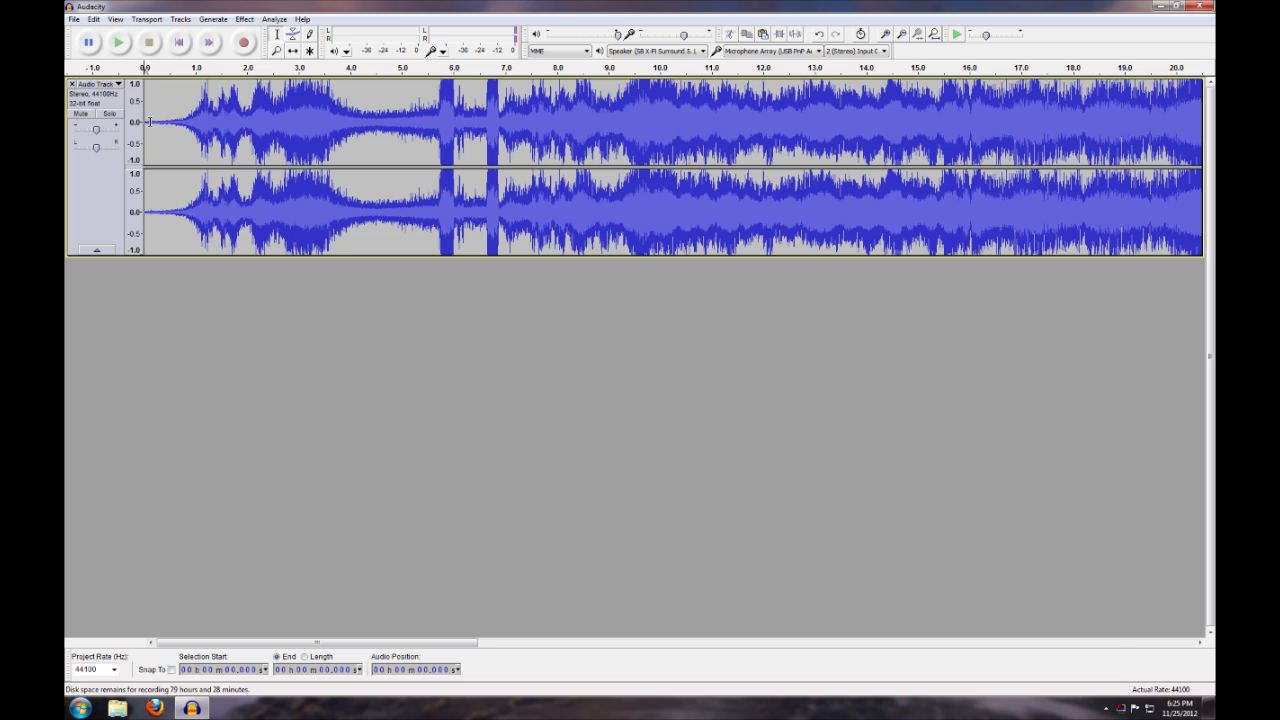
key("ctrl+z")
Try silencing the first 1.265 seconds of the track, undo it, and reselect that stretch before clearing the selection
left_click(93, 19)
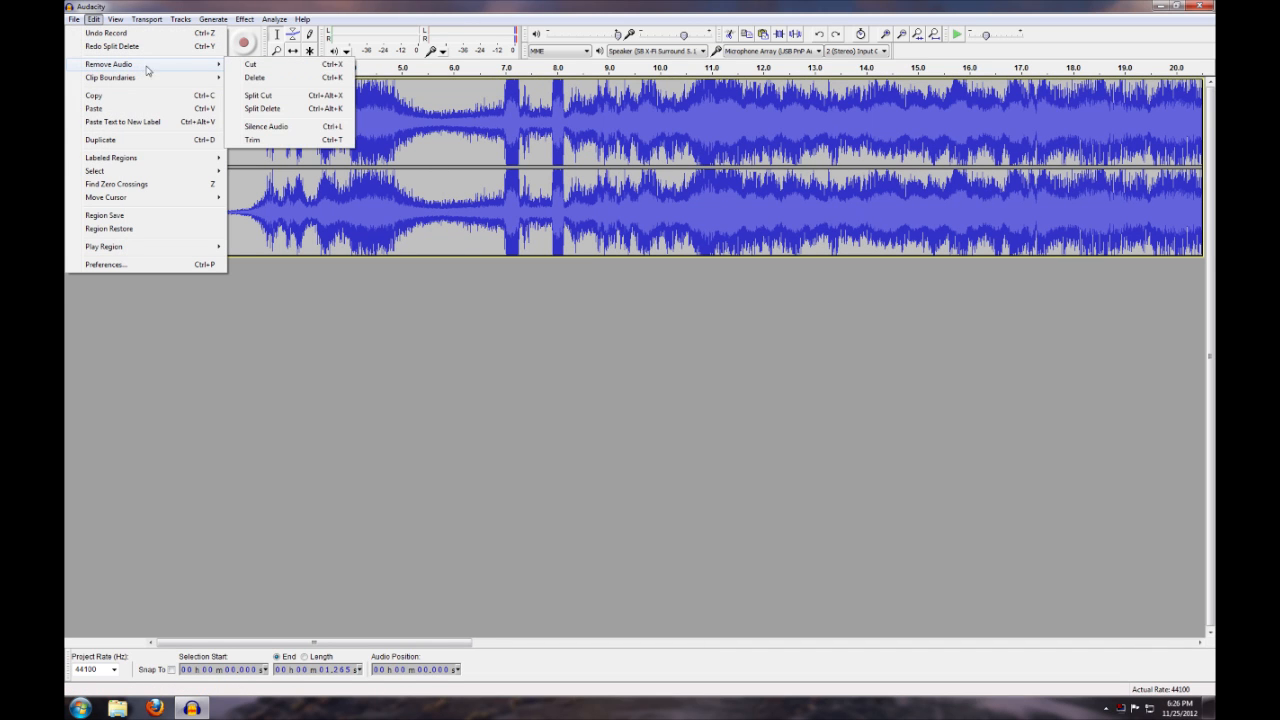
left_click(289, 127)
left_click(248, 149)
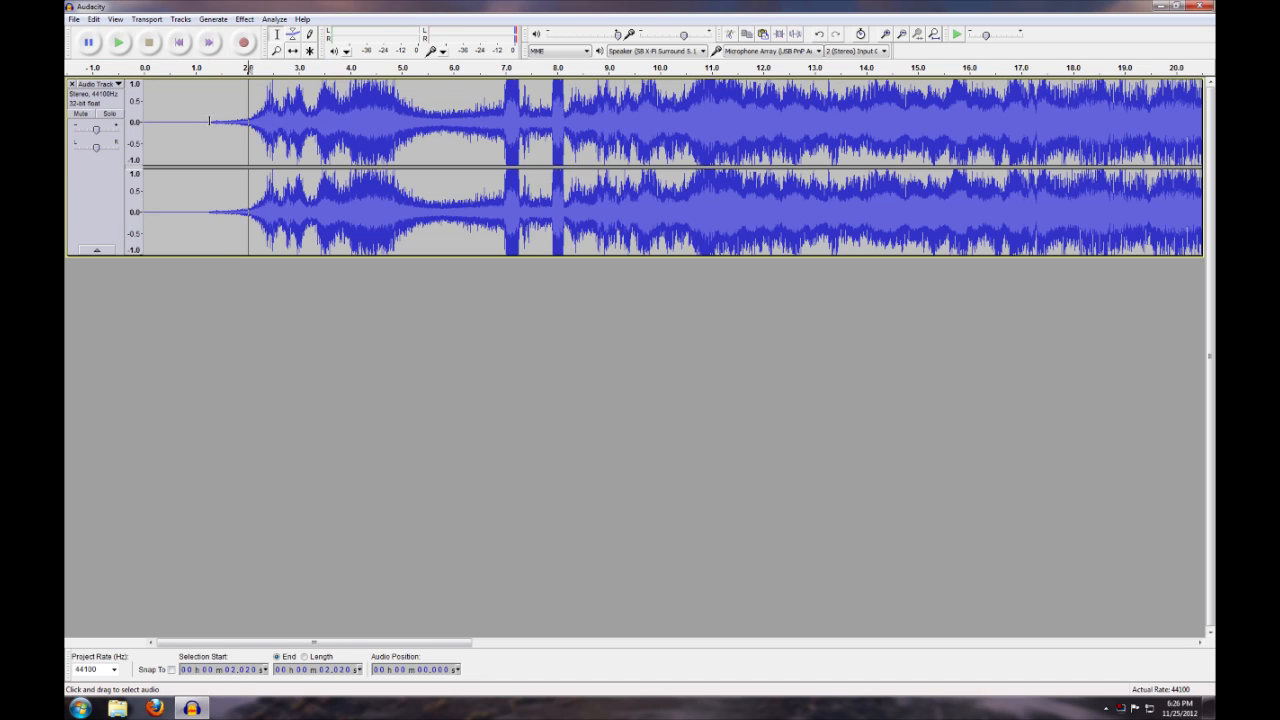
left_click_drag(208, 146, 141, 146)
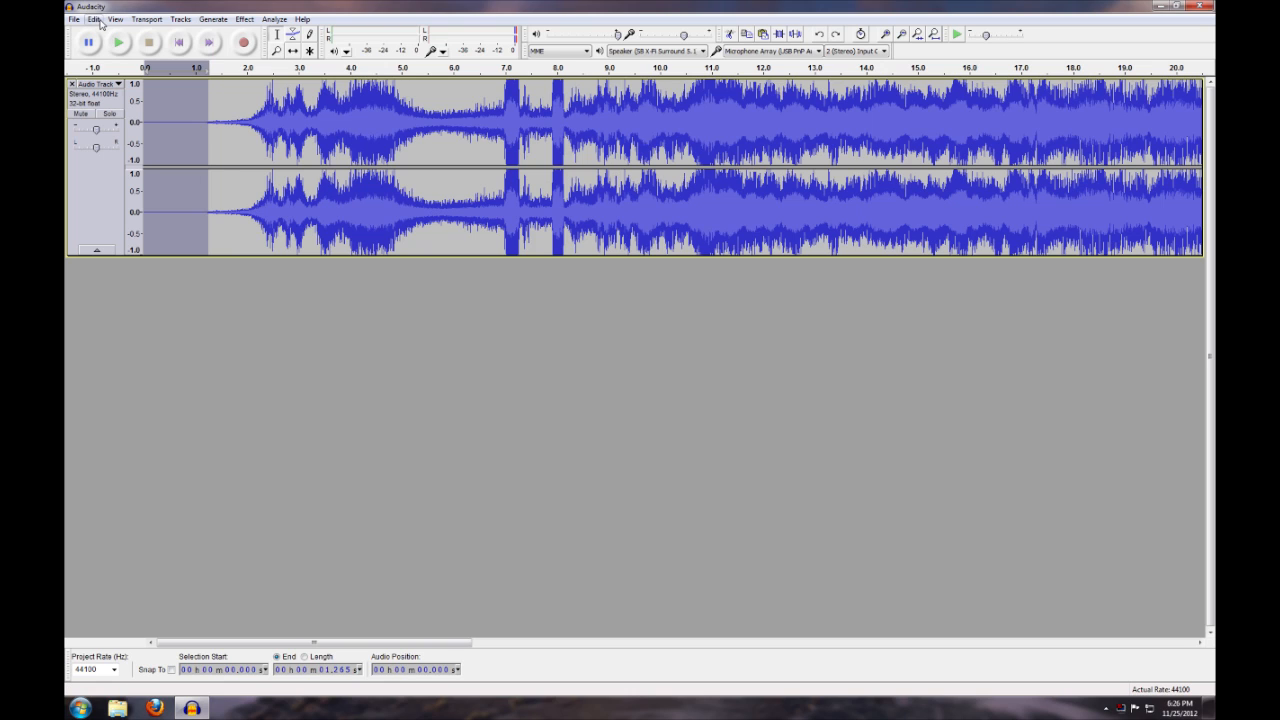
left_click(340, 95)
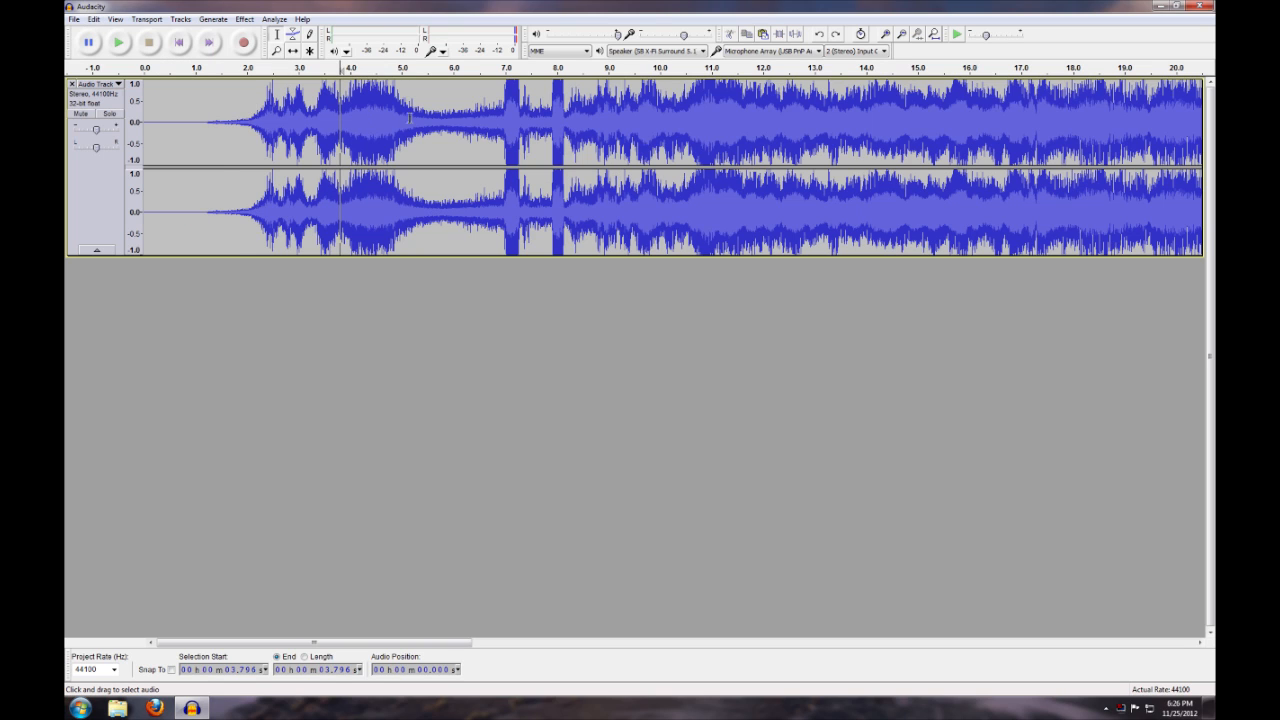
Silence the audio between about 1.198 and 7.488 seconds, then undo the silencing
left_click_drag(531, 105, 206, 100)
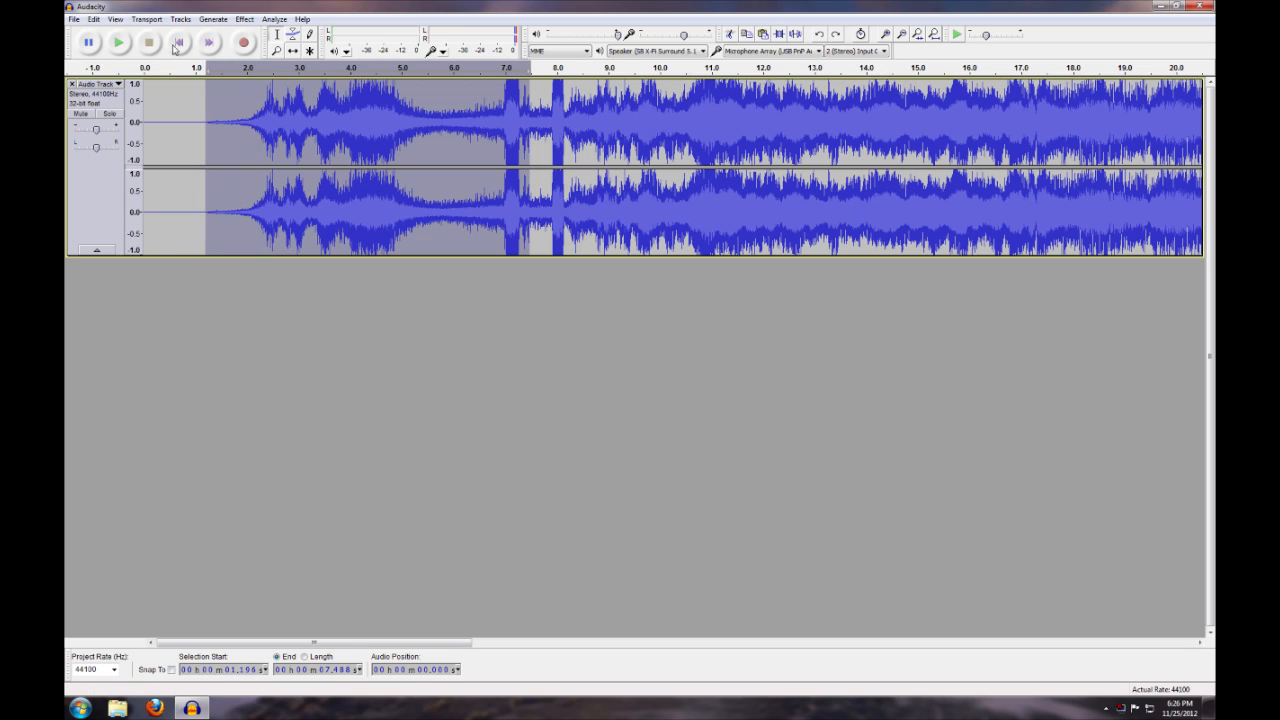
left_click(101, 21)
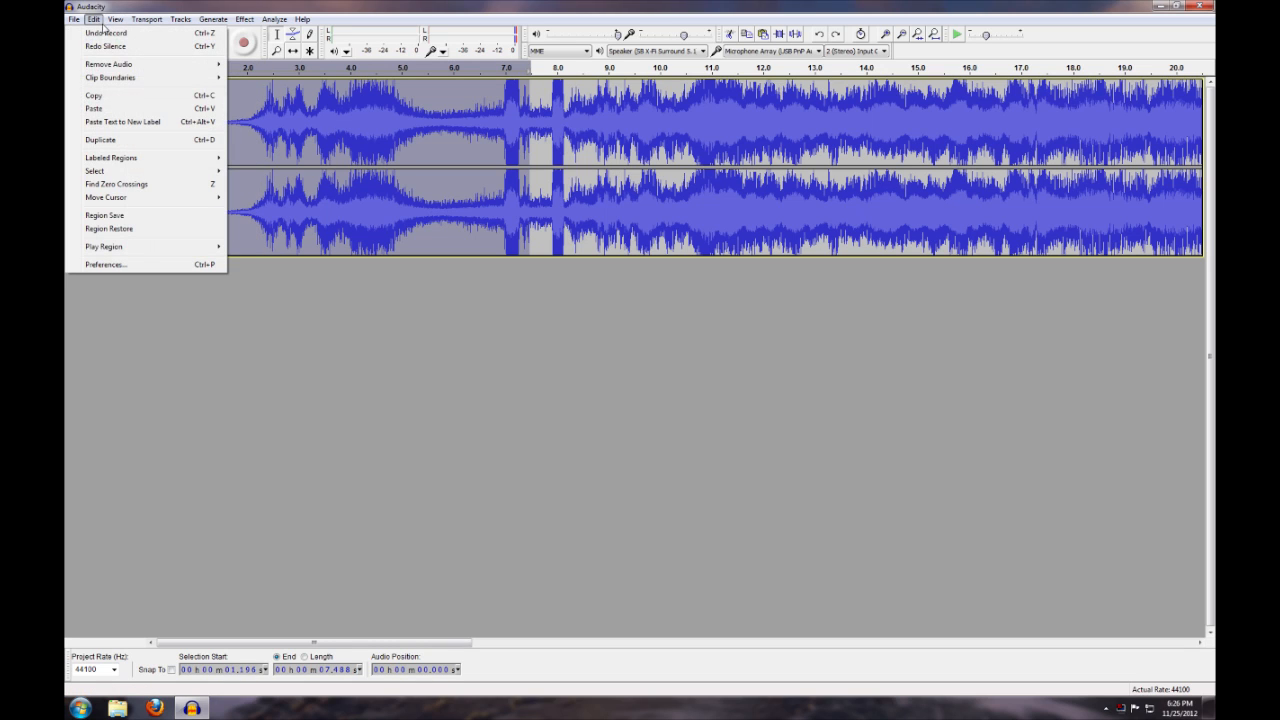
mouse_move(118, 66)
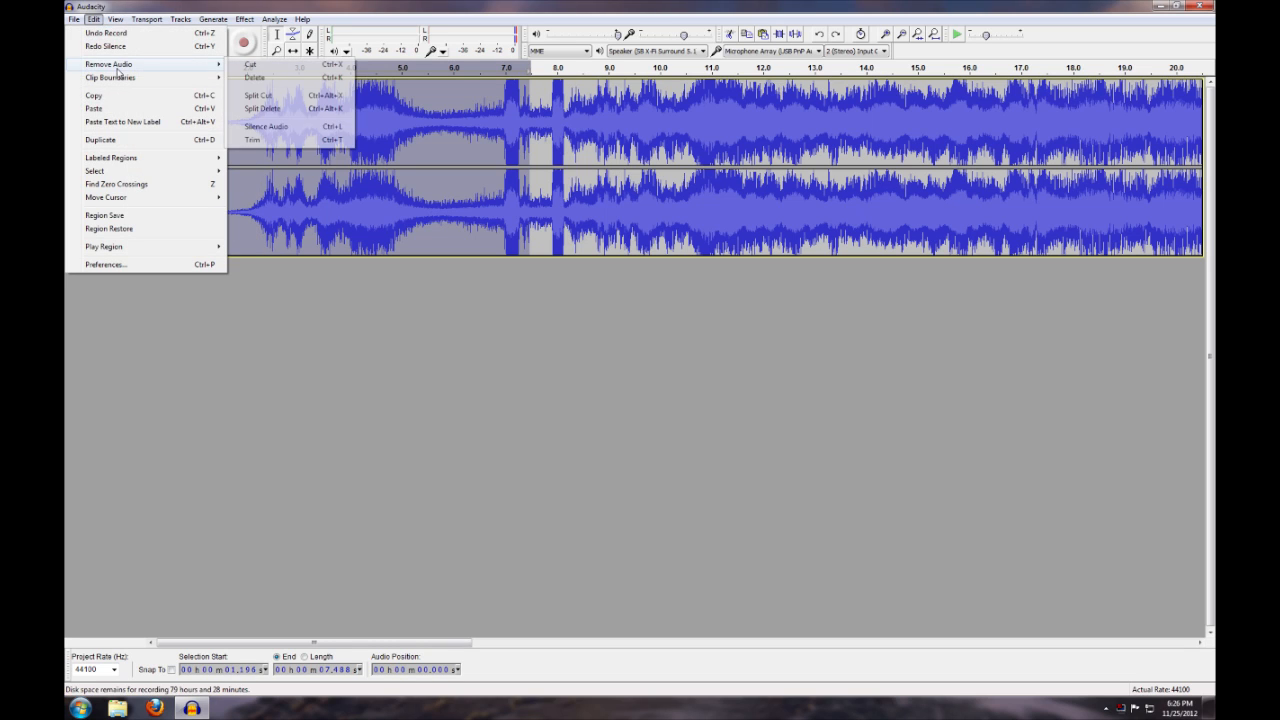
left_click(267, 127)
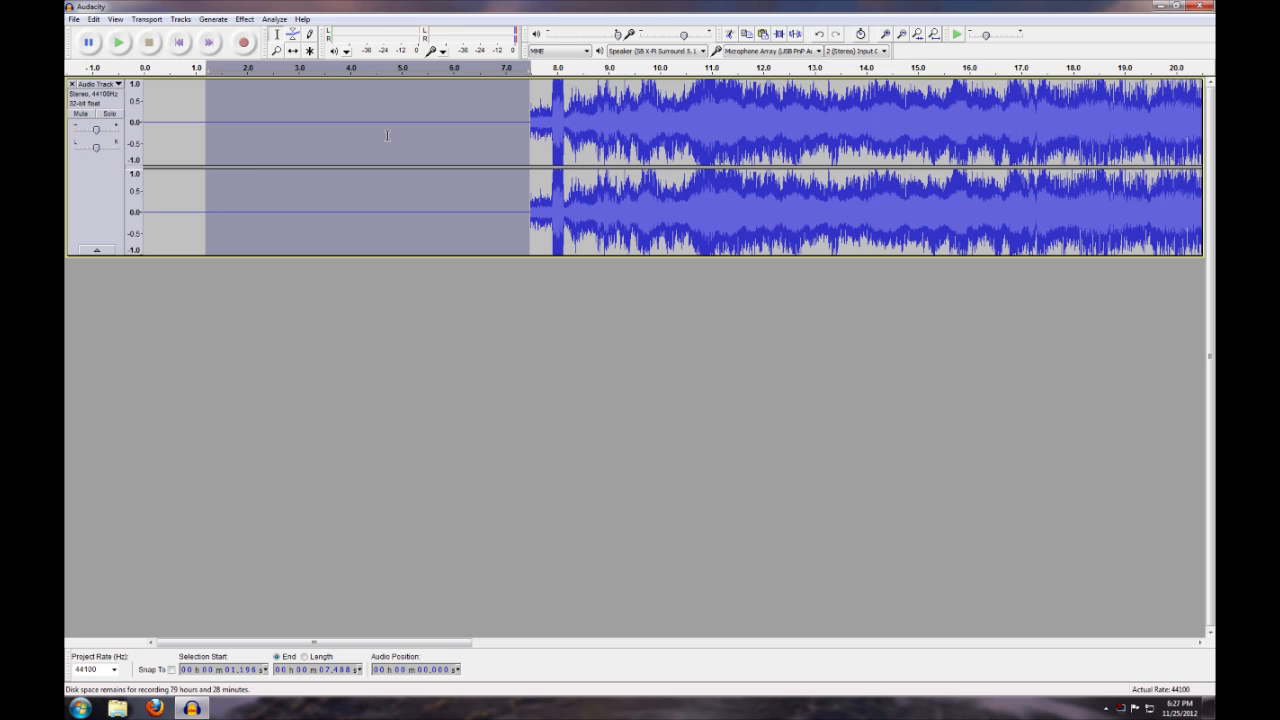
key("ctrl+z")
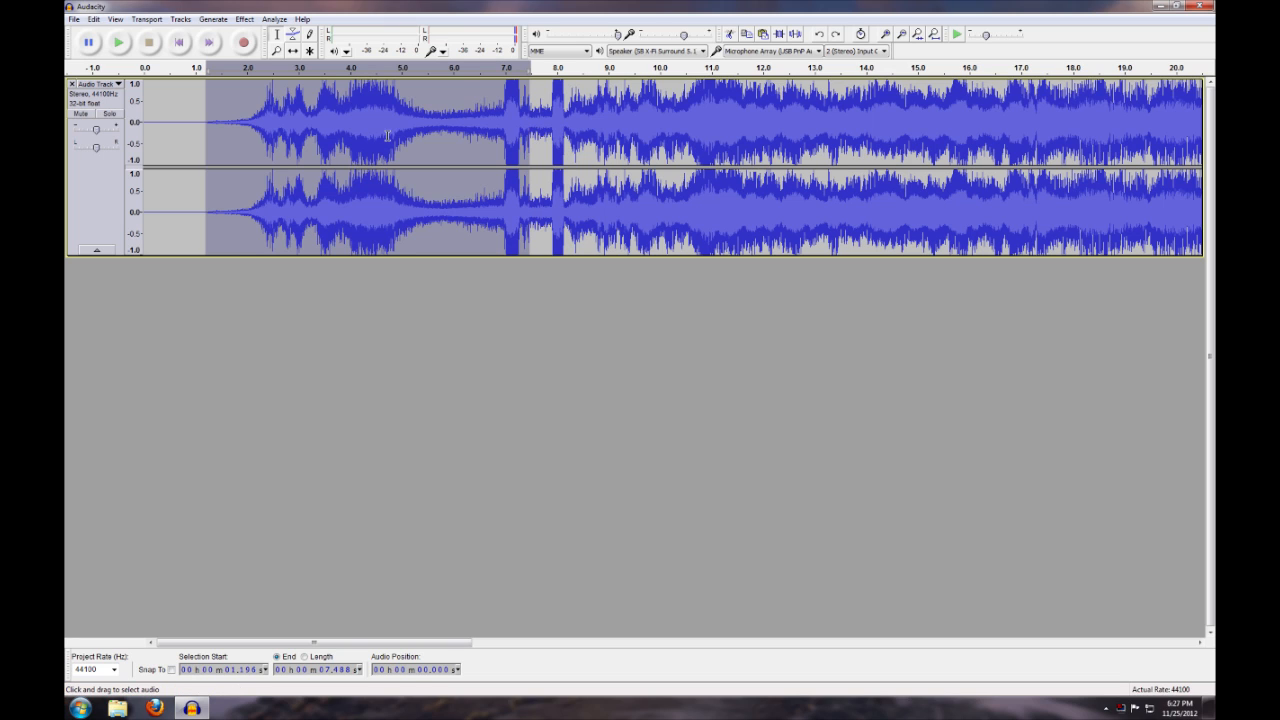
Trim the track so that only its first 1.184 seconds of audio are kept
left_click(201, 114)
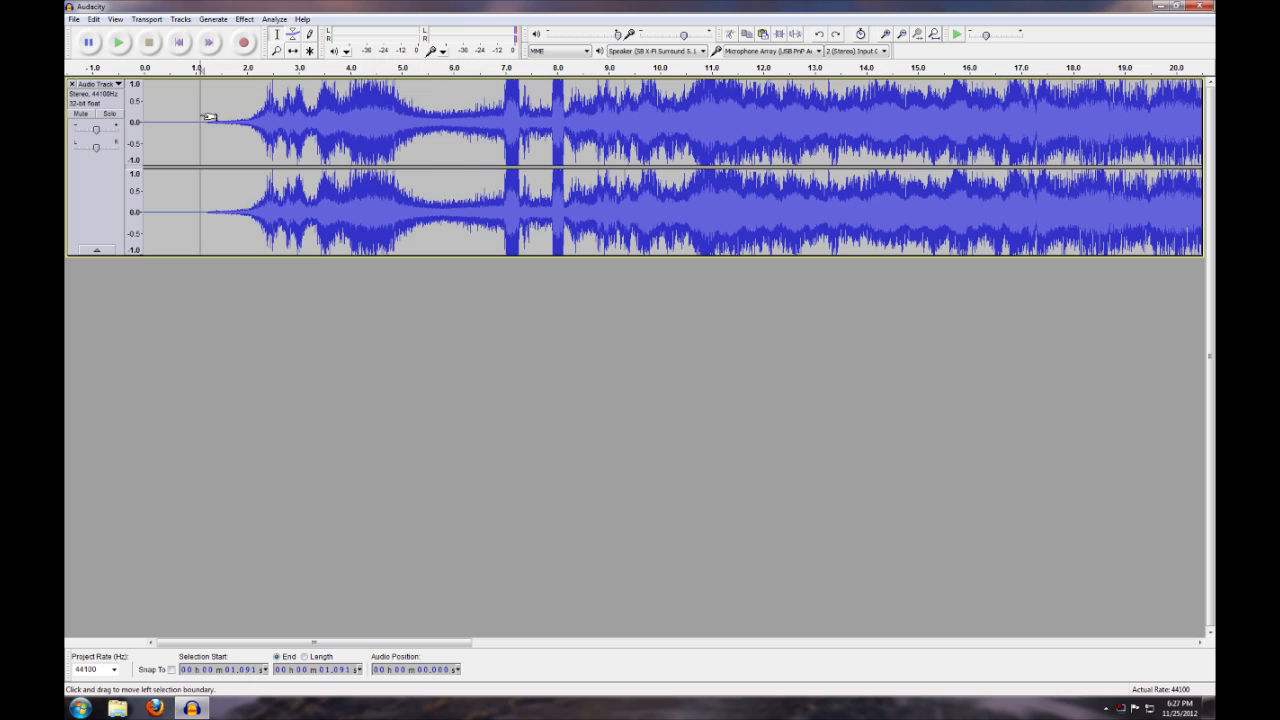
left_click_drag(204, 118, 104, 90)
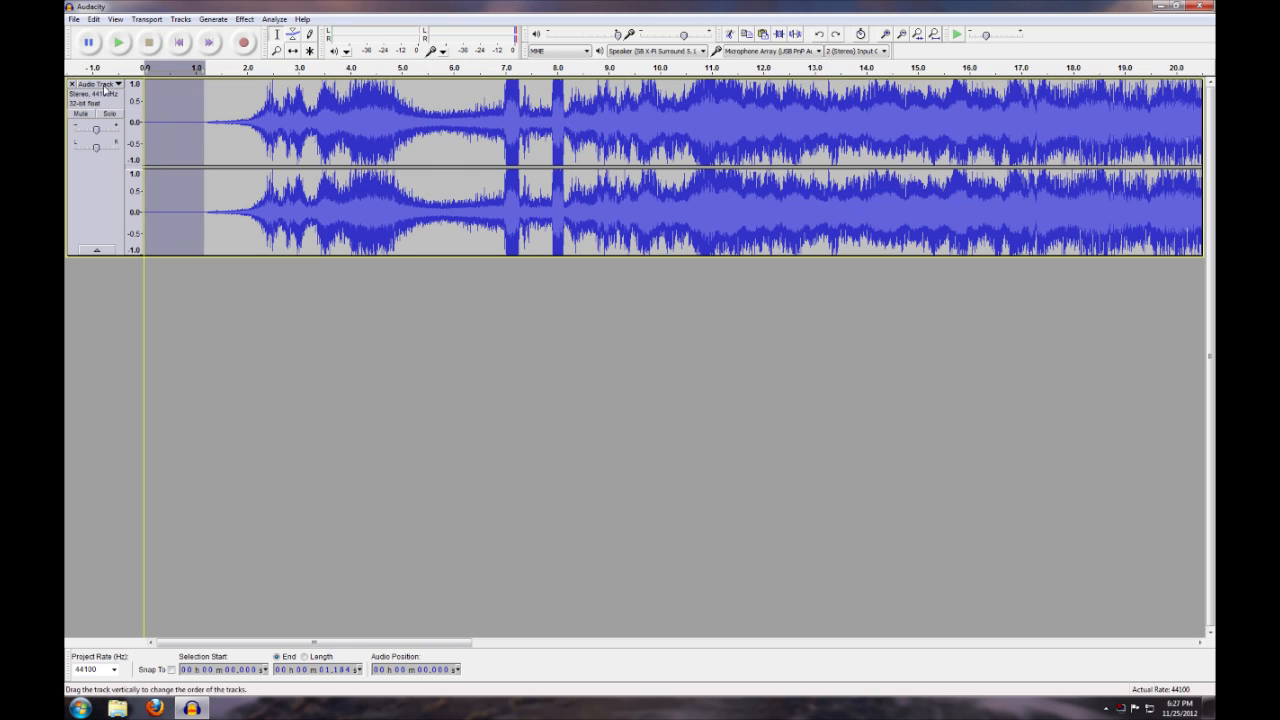
left_click(100, 20)
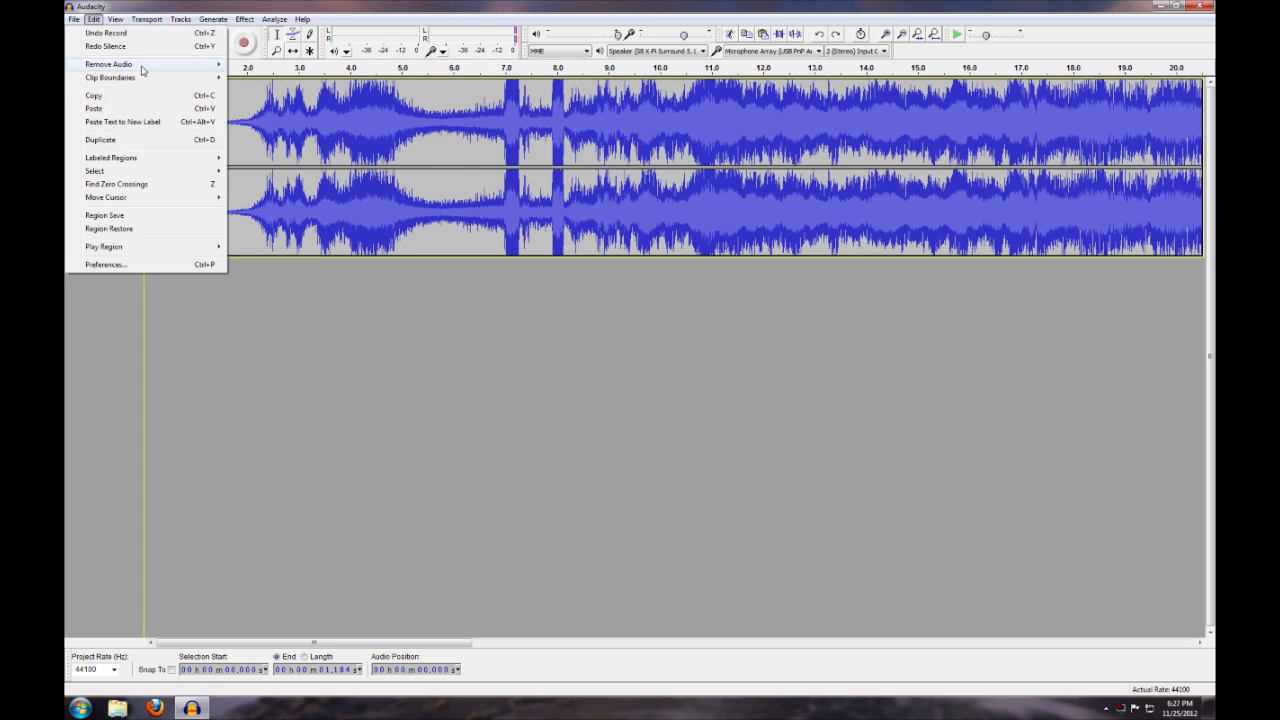
mouse_move(145, 68)
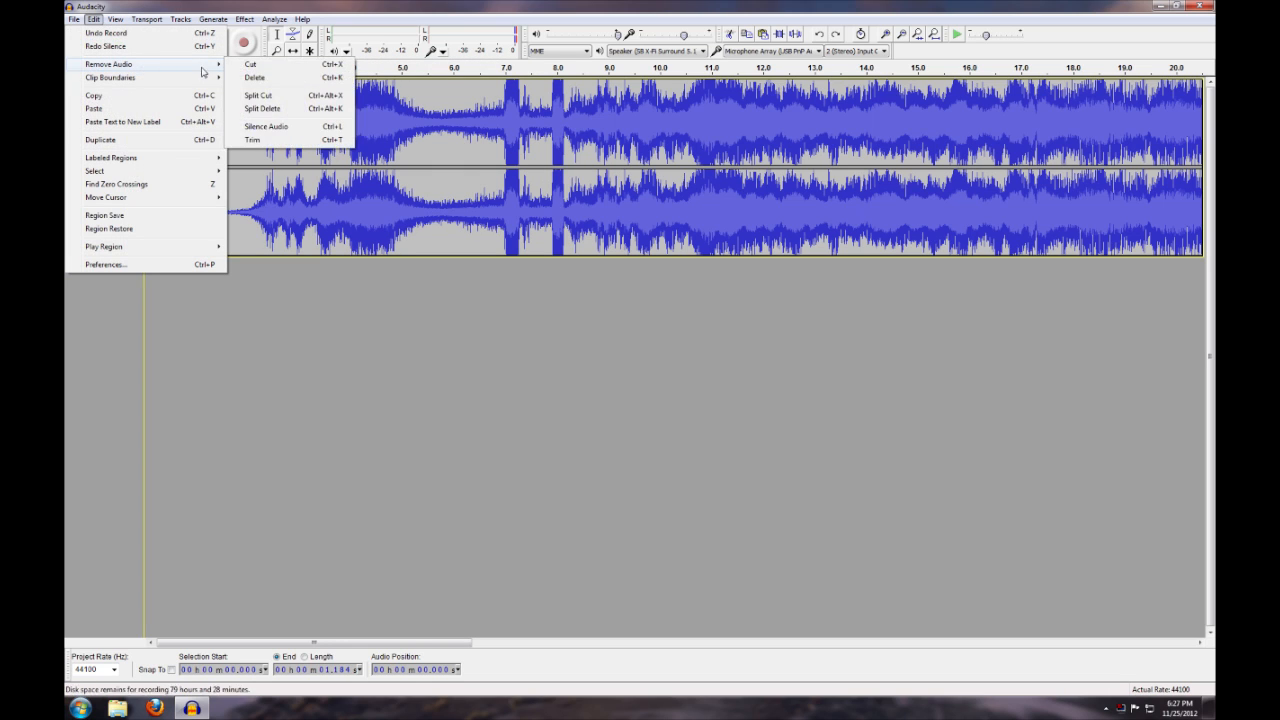
left_click(297, 140)
left_click(300, 153)
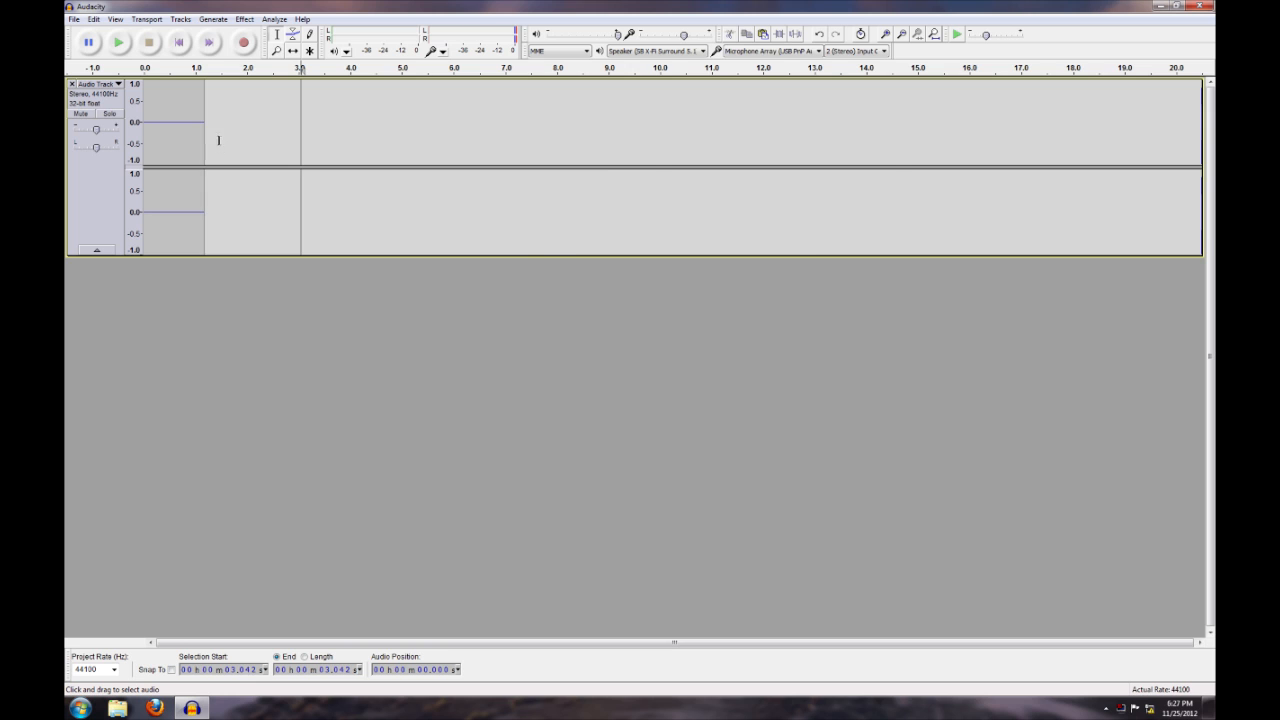
Undo the trim, then cut the quiet first 1.234 seconds from the start of the track and clear the selection
key("ctrl+z")
left_click(228, 143)
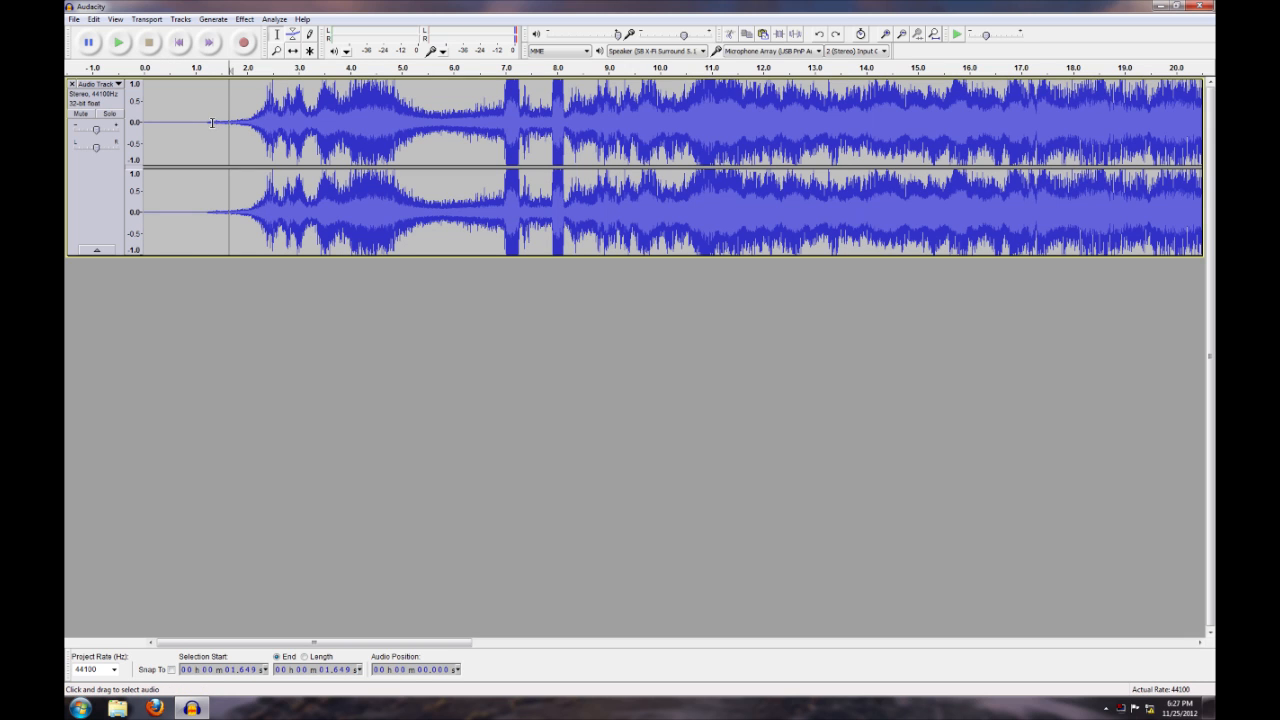
left_click_drag(209, 124, 128, 130)
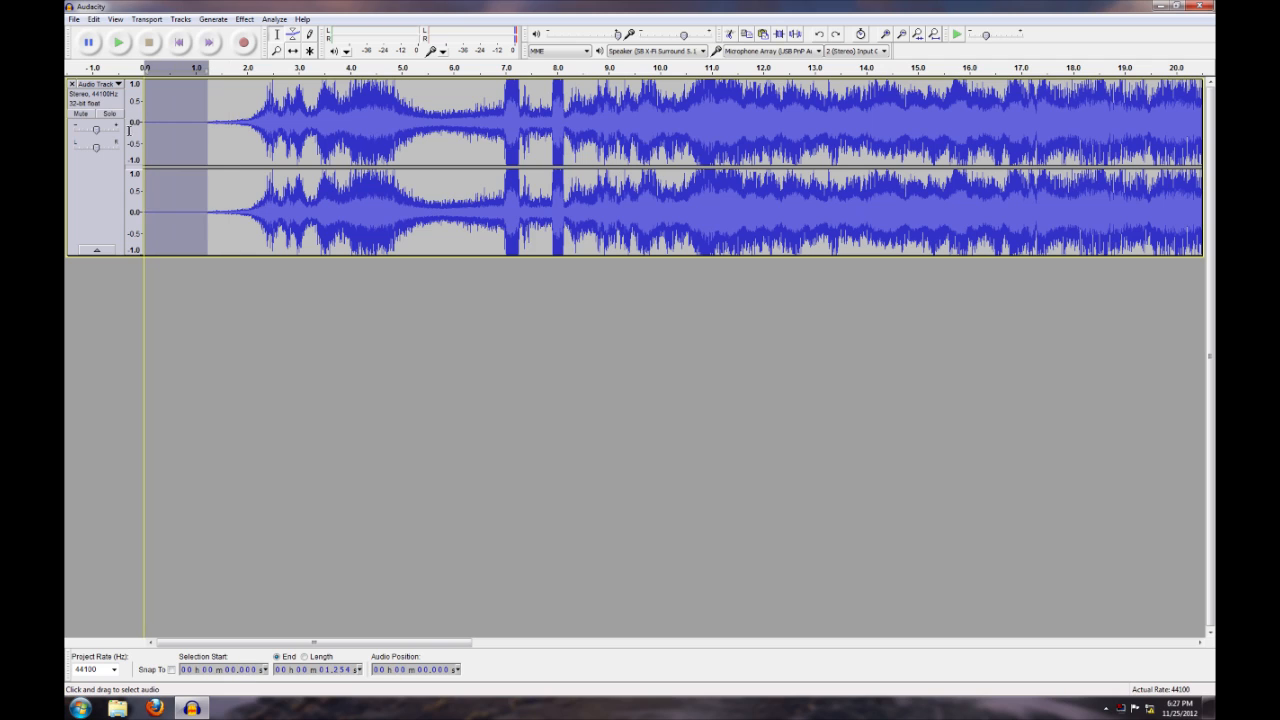
left_click(93, 19)
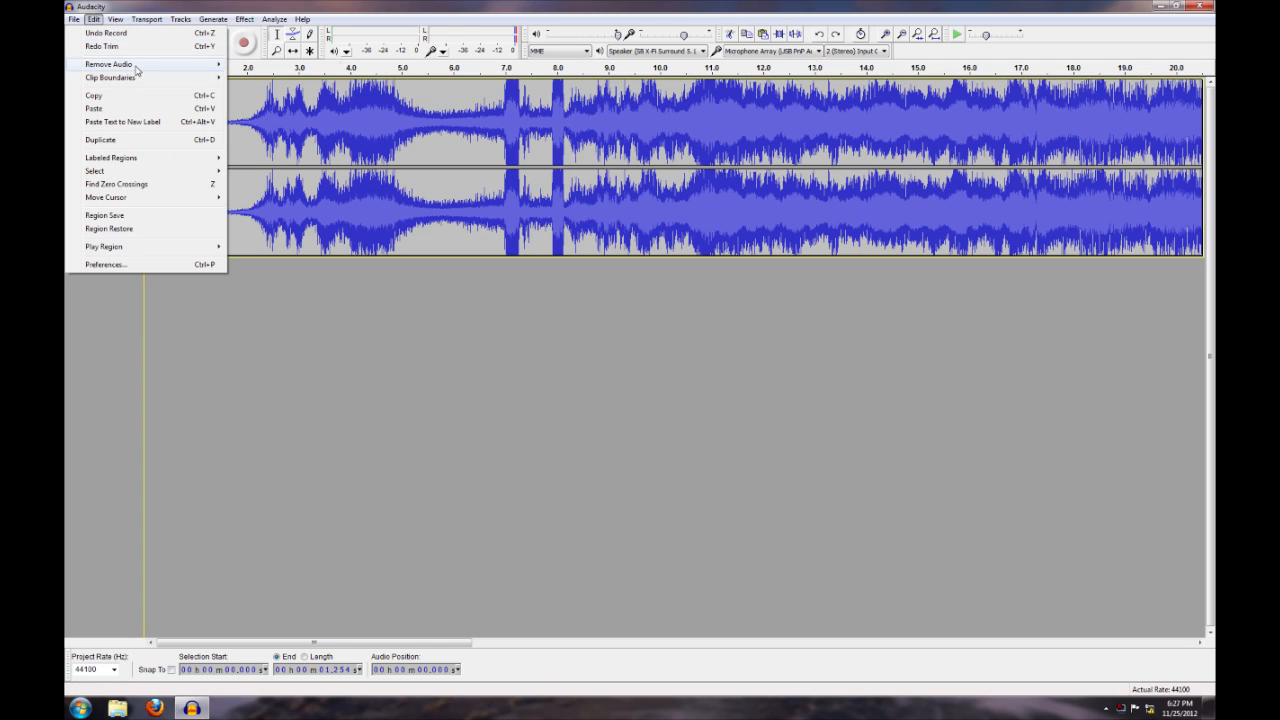
mouse_move(138, 66)
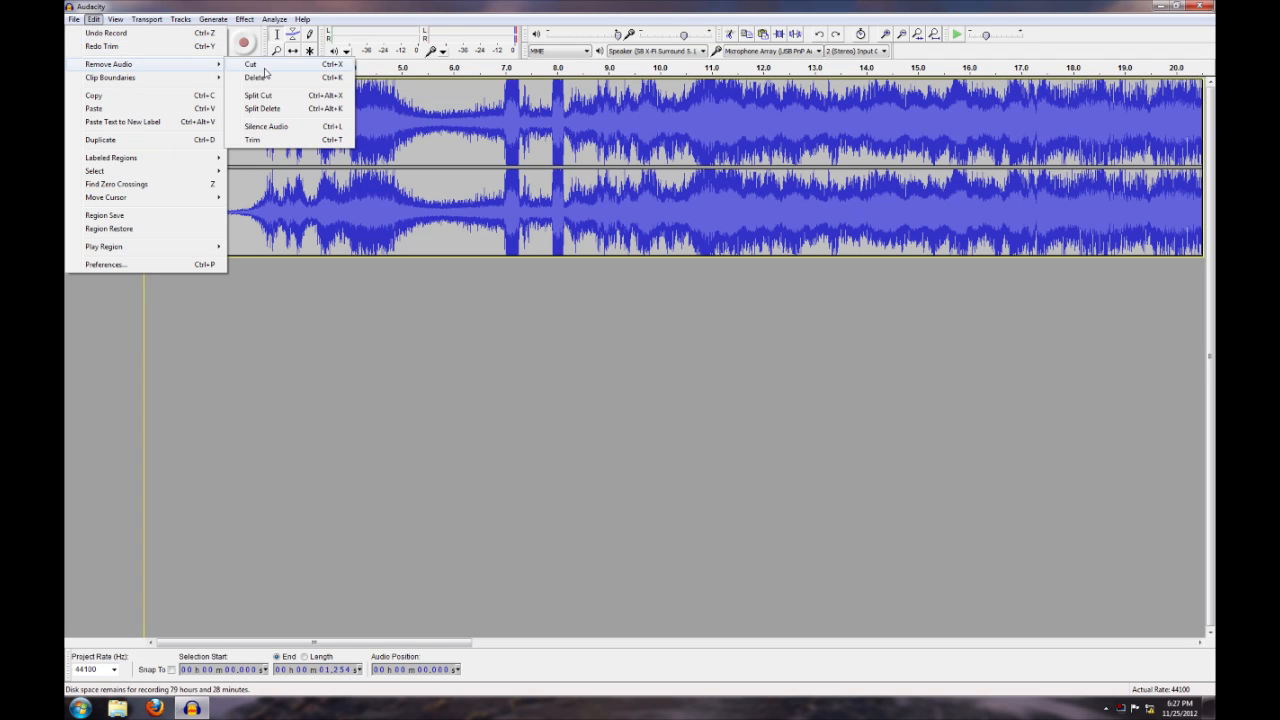
left_click(250, 64)
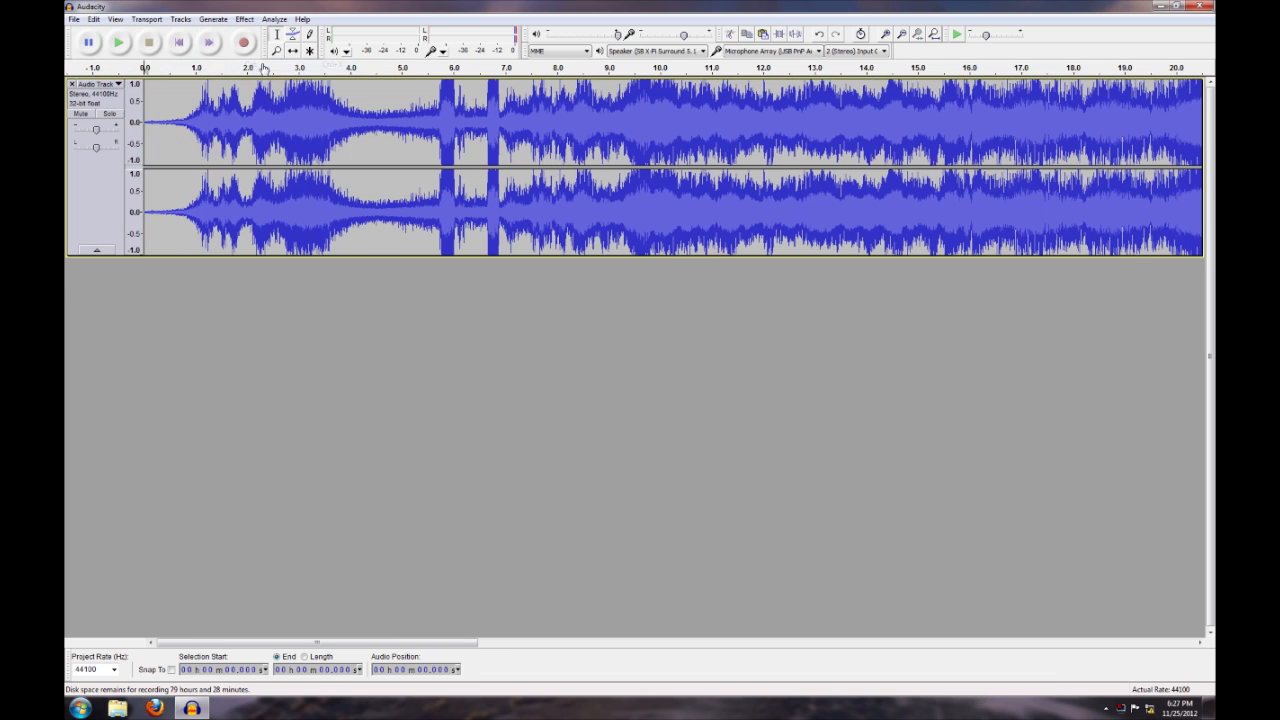
left_click(245, 110)
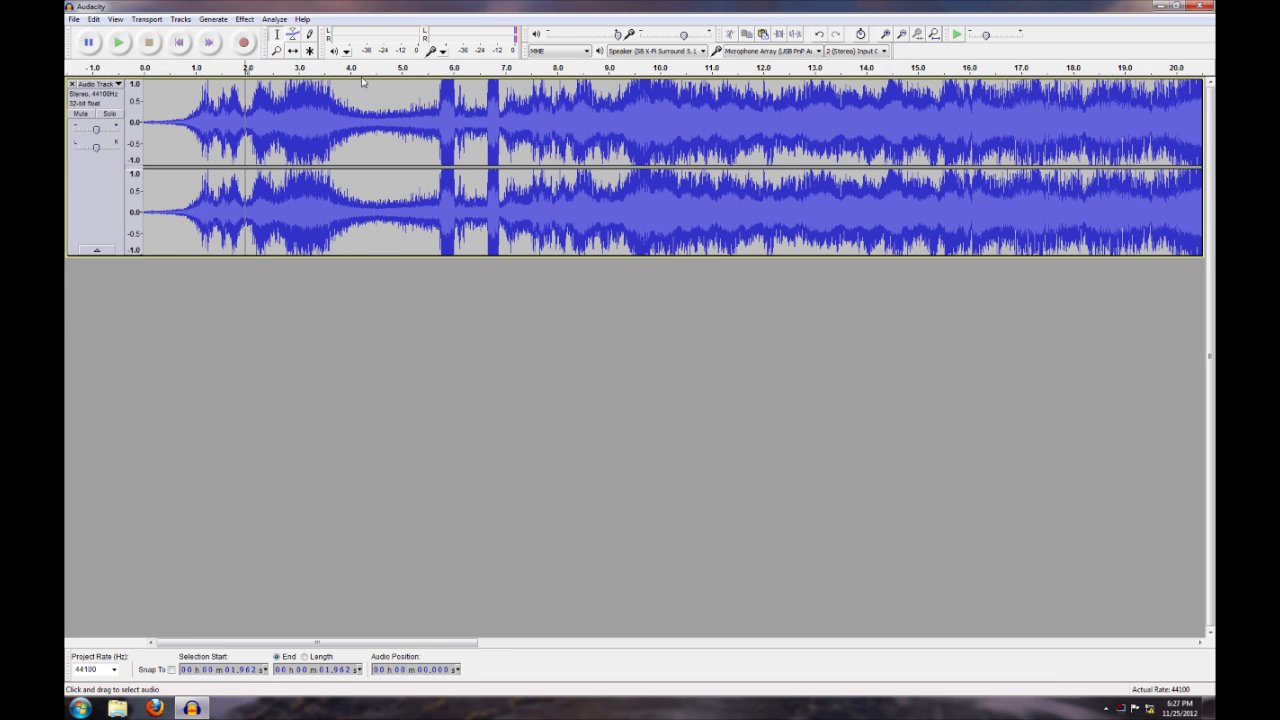
left_click(74, 19)
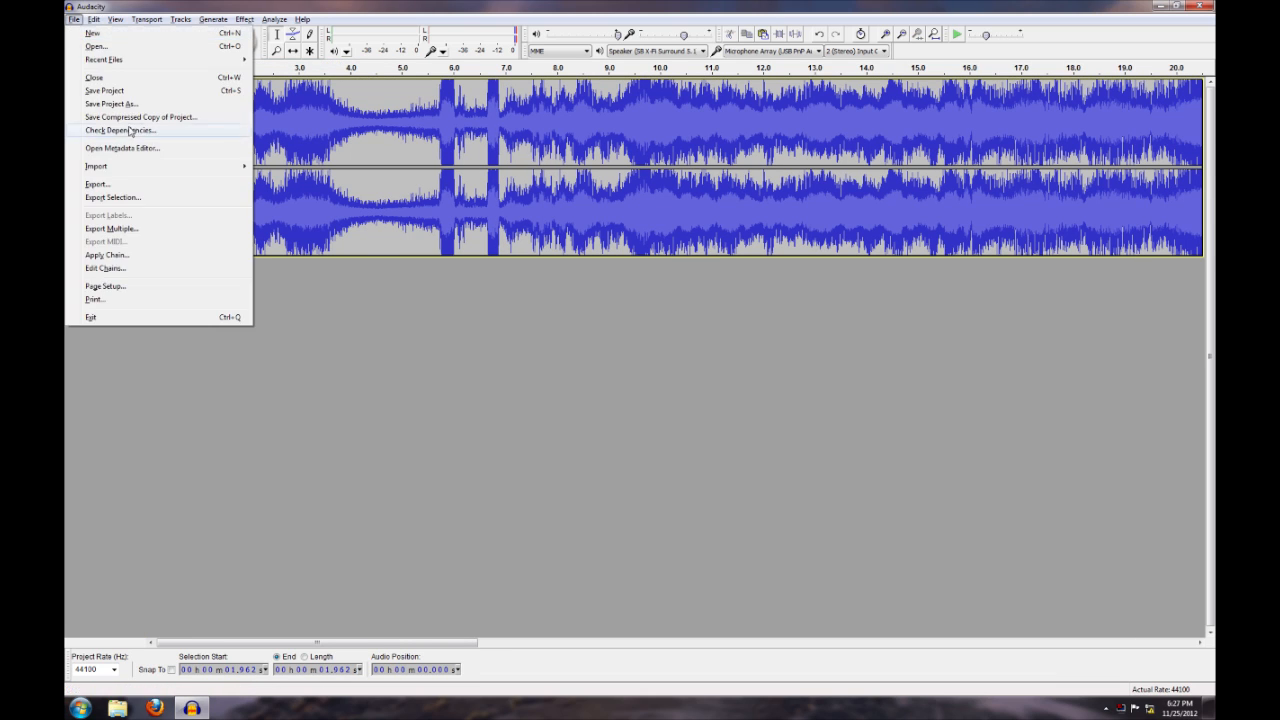
left_click(145, 186)
left_click(207, 155)
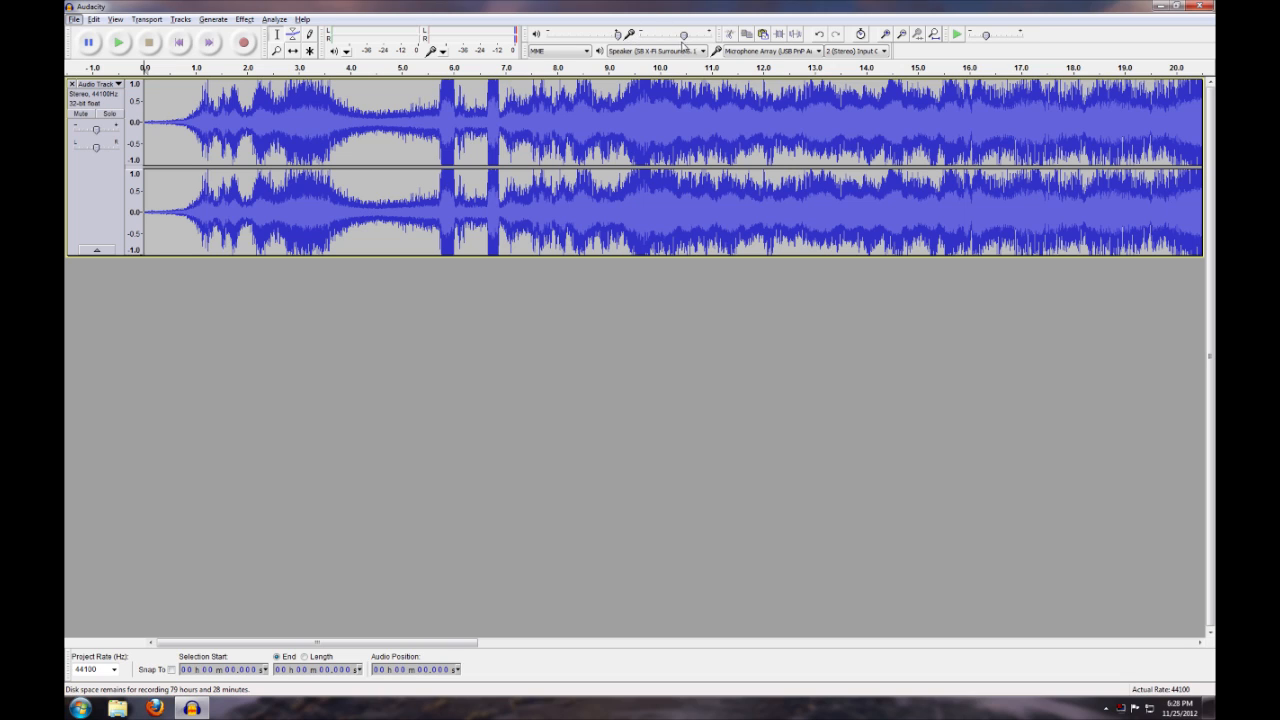
Lower the input volume slightly and highlight the clipped stretch from about 52.245 to 56.773 seconds before clearing the selection
mouse_move(684, 37)
left_mouse_down()
mouse_move(665, 41)
mouse_move(709, 37)
mouse_move(626, 40)
mouse_move(673, 43)
left_mouse_up()
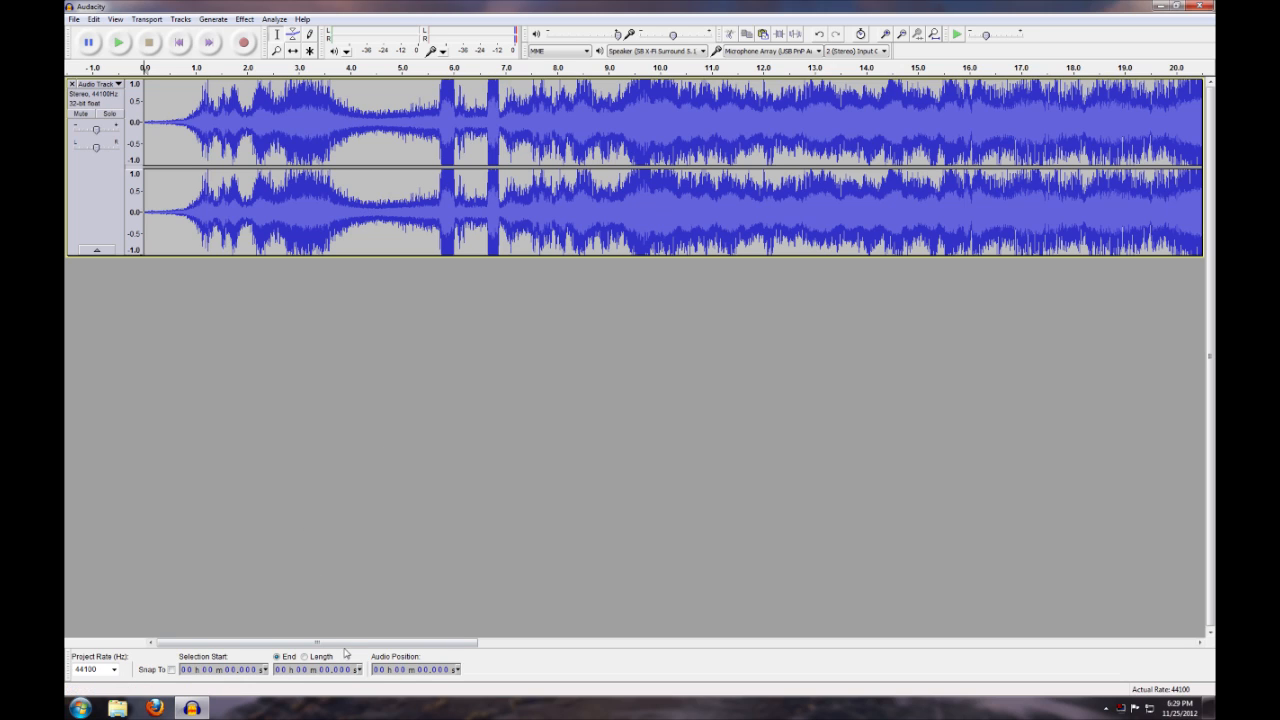
left_click_drag(348, 642, 1035, 643)
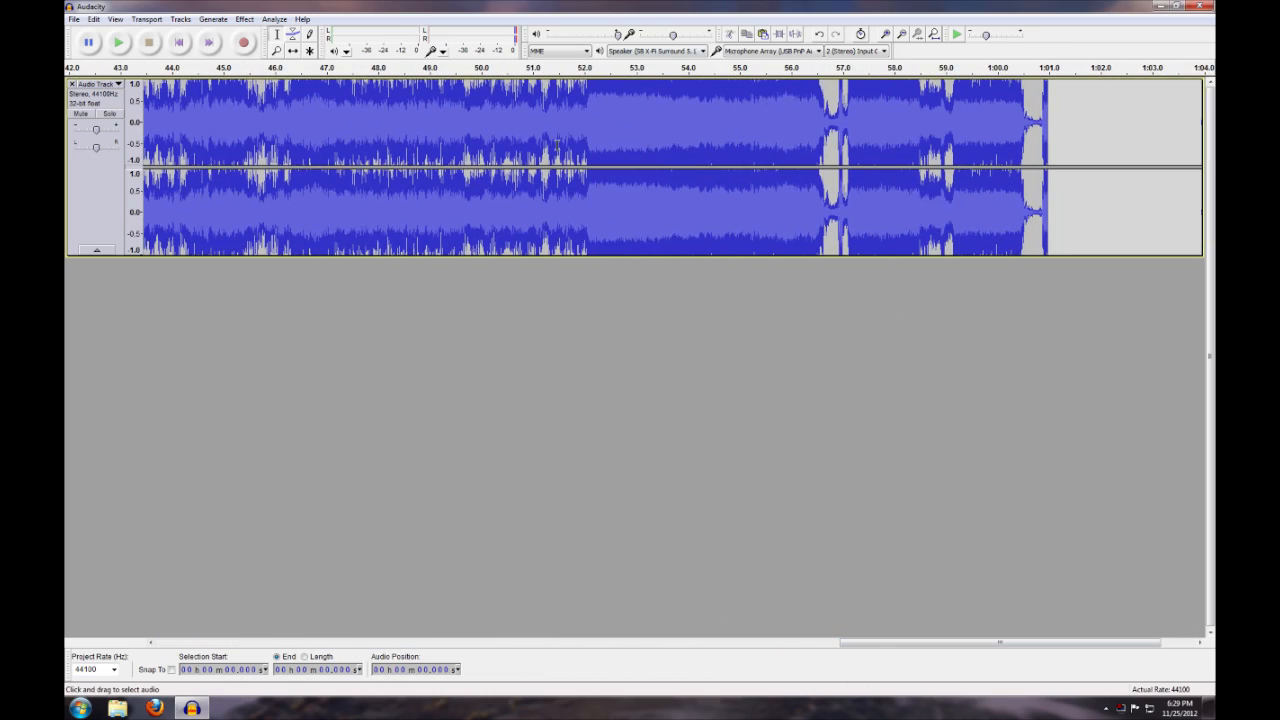
left_click_drag(597, 115, 831, 112)
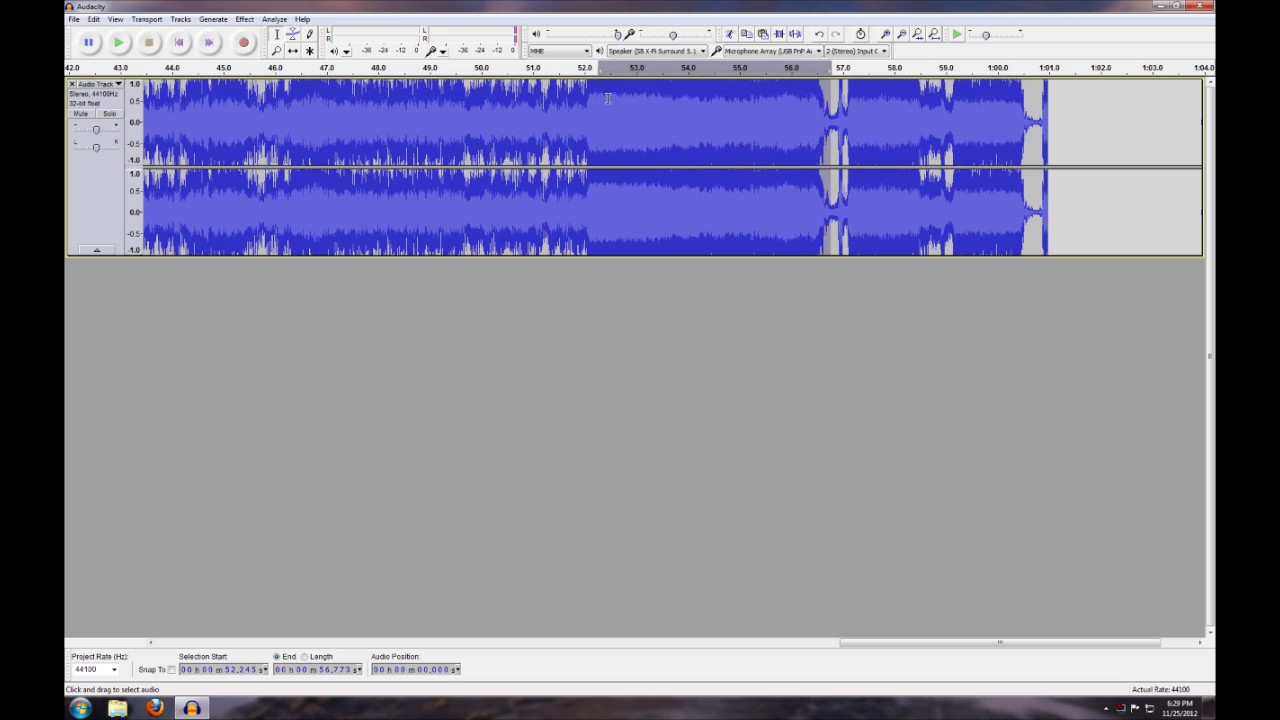
left_click(667, 100)
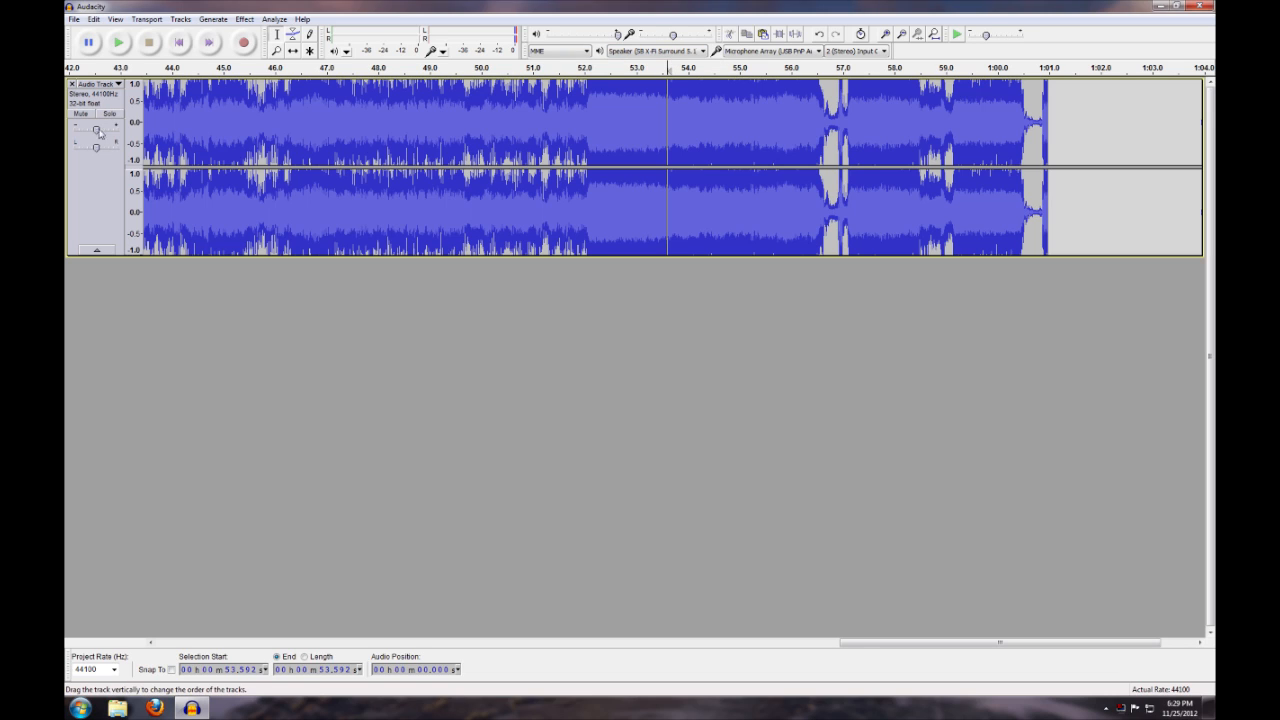
Remove the clipped audio track and record a new one, lowering the input volume a little further during recording
left_click(72, 85)
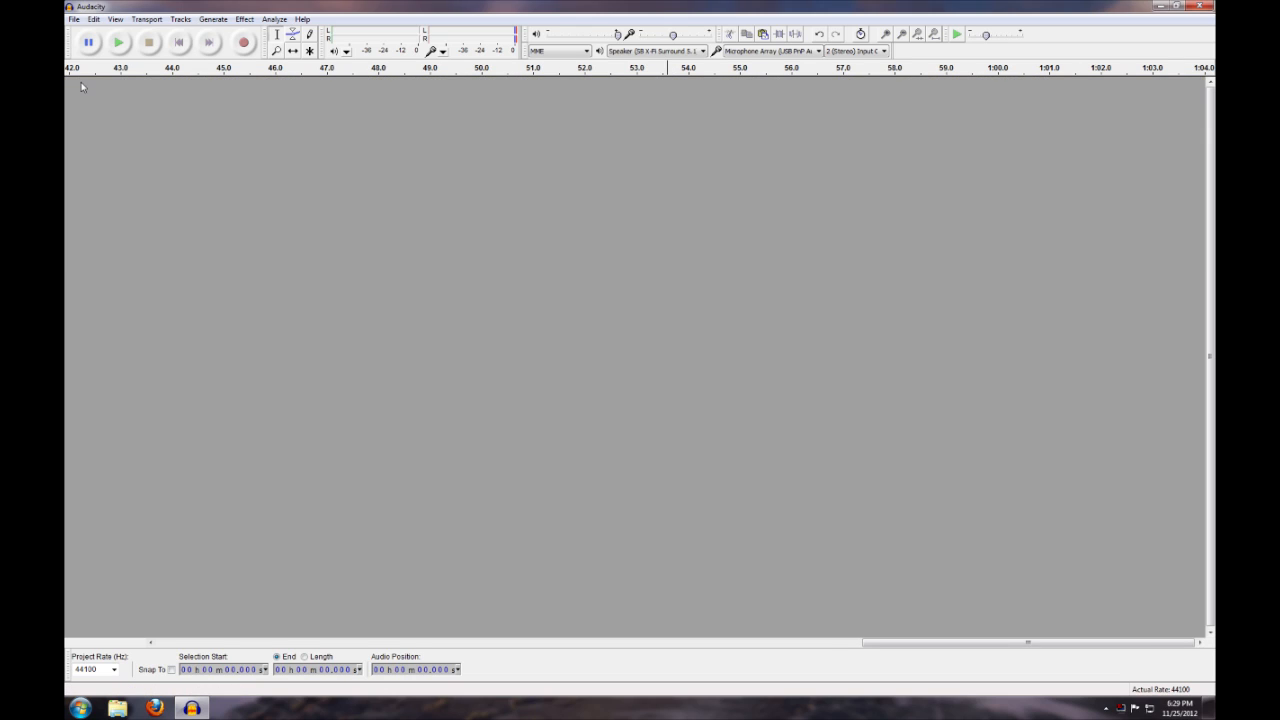
left_click(246, 45)
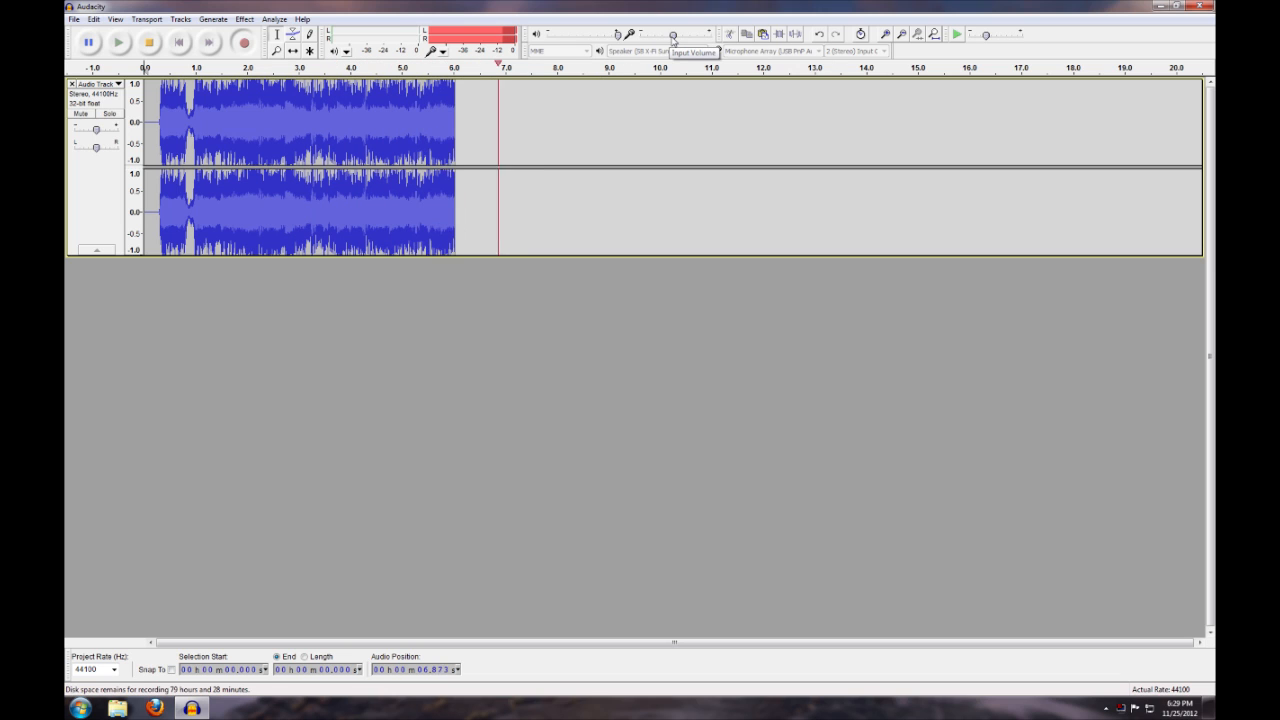
left_click_drag(673, 37, 662, 39)
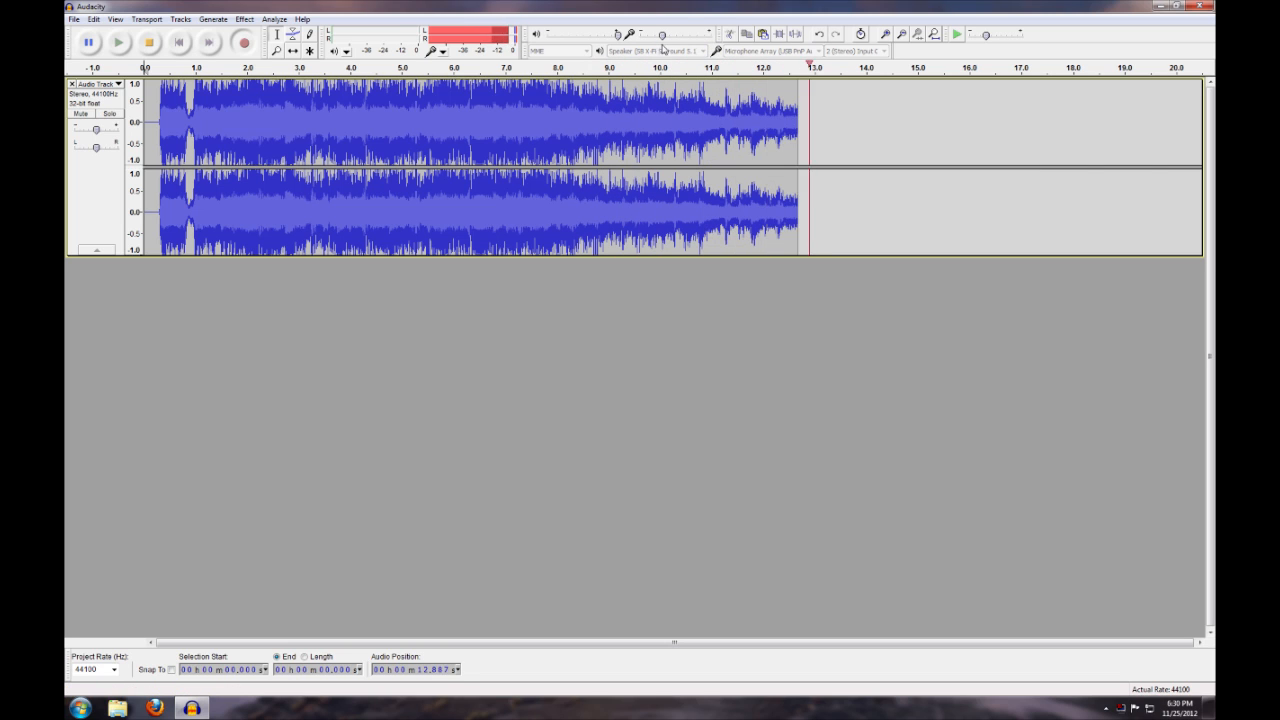
mouse_move(662, 40)
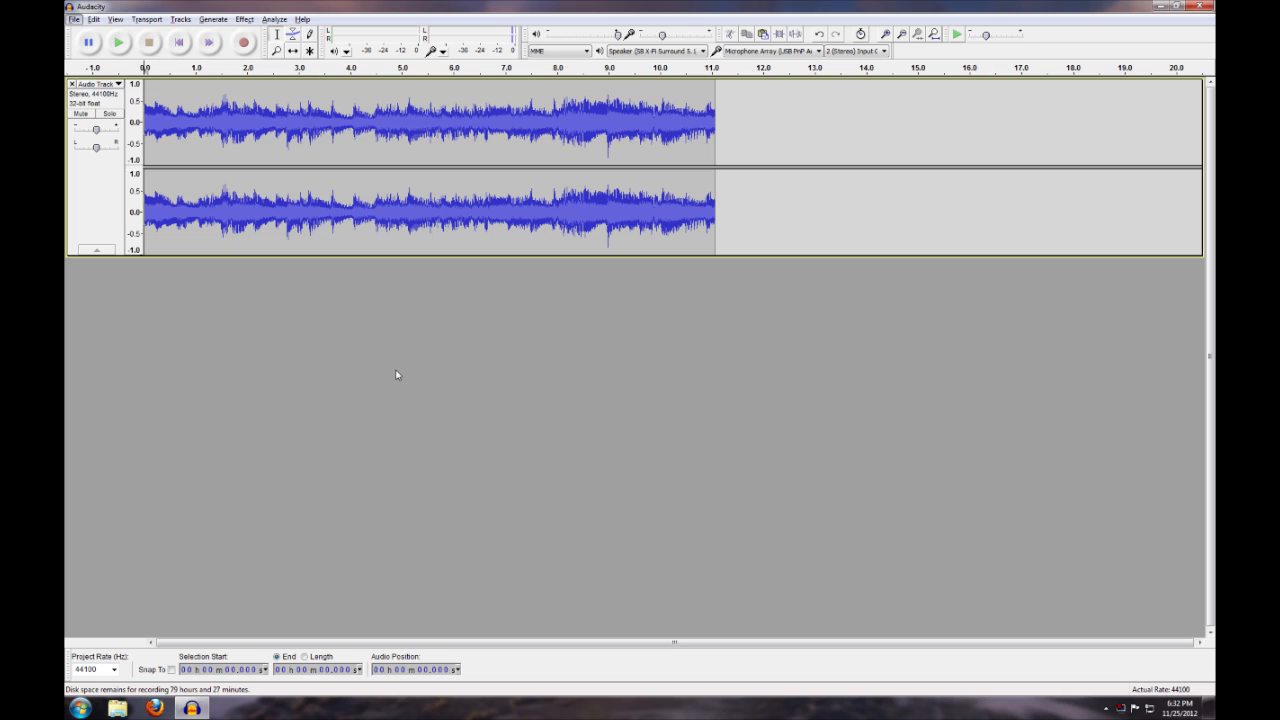
Start exporting the recording as an MP3 file and set its constant bit rate quality to 320 kbps
left_click(74, 19)
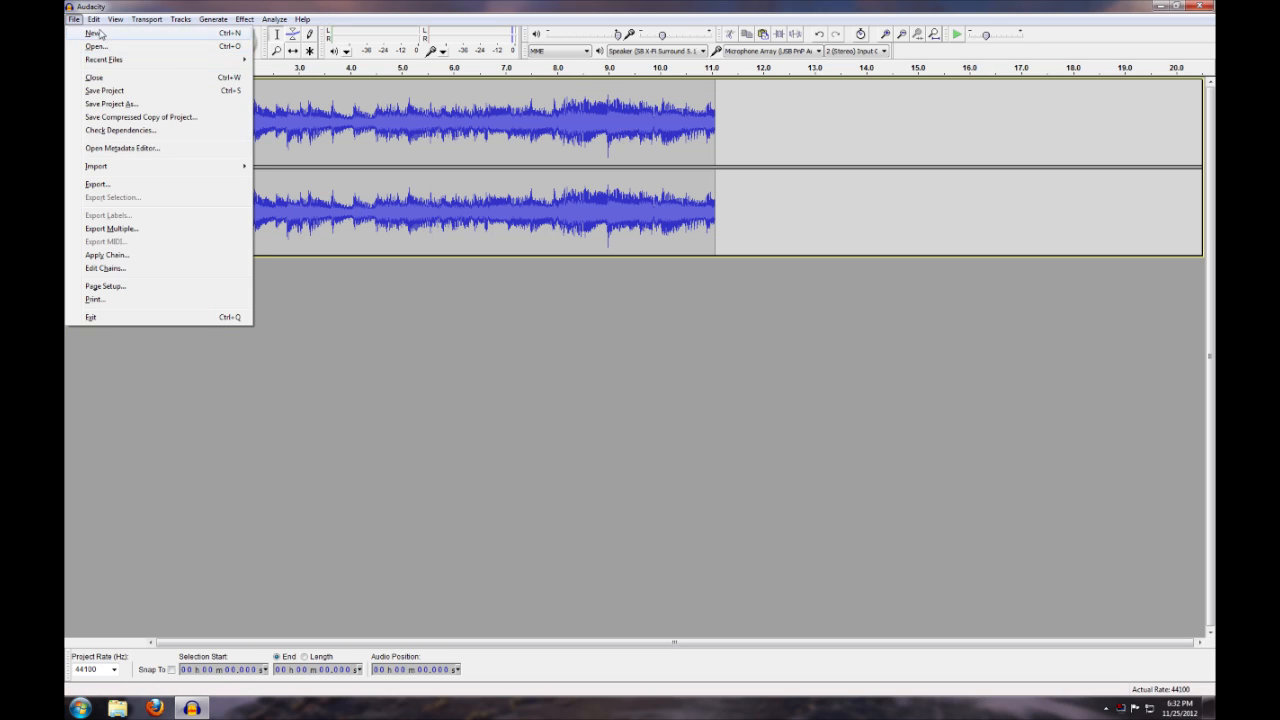
left_click(138, 186)
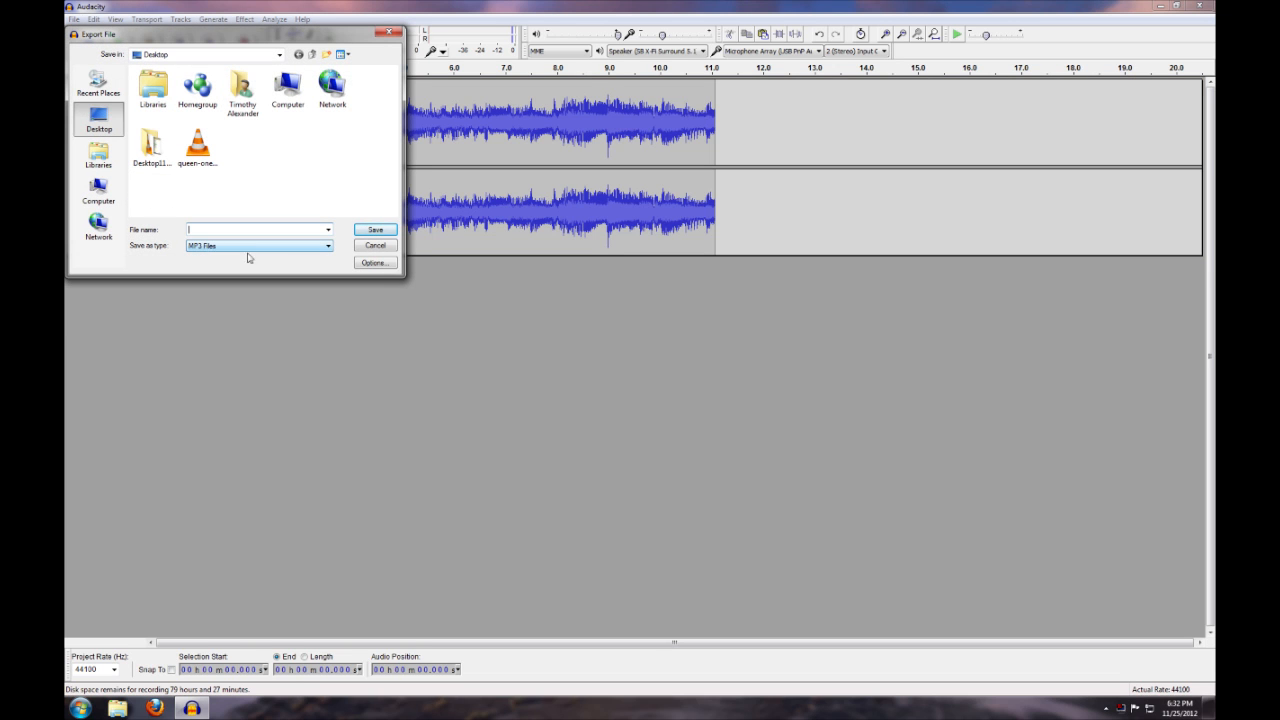
left_click(369, 264)
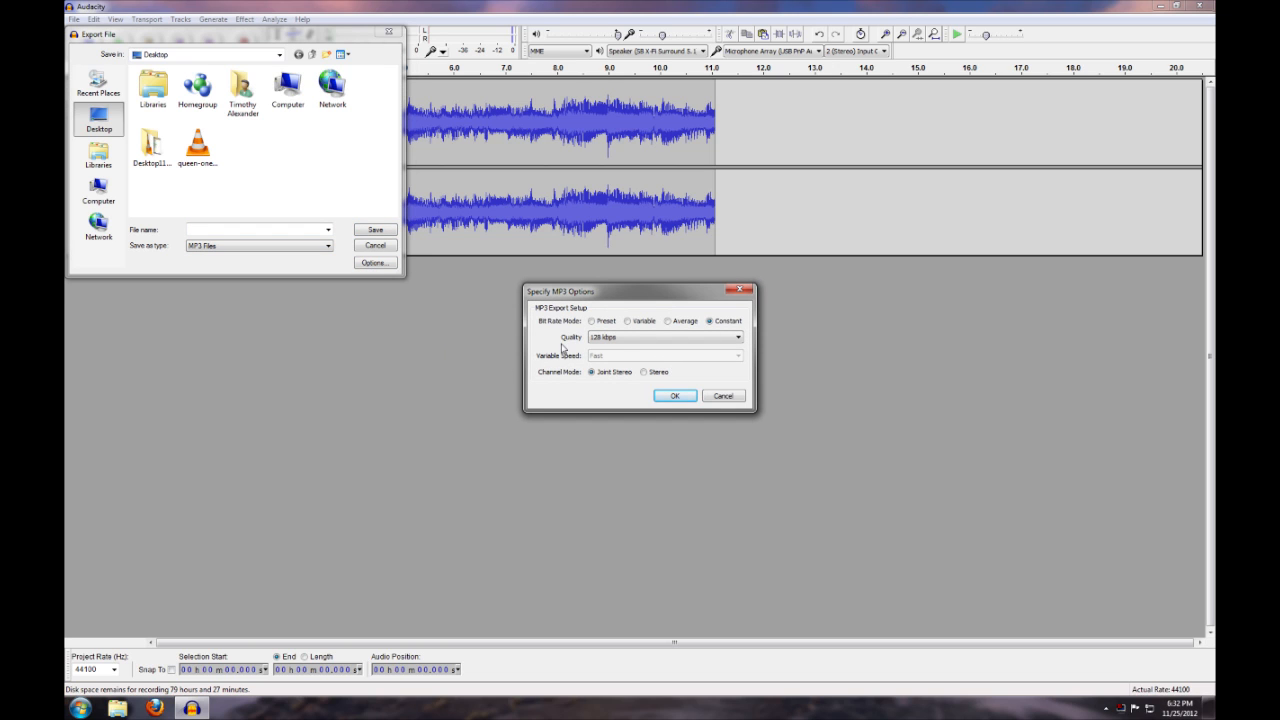
left_click(618, 341)
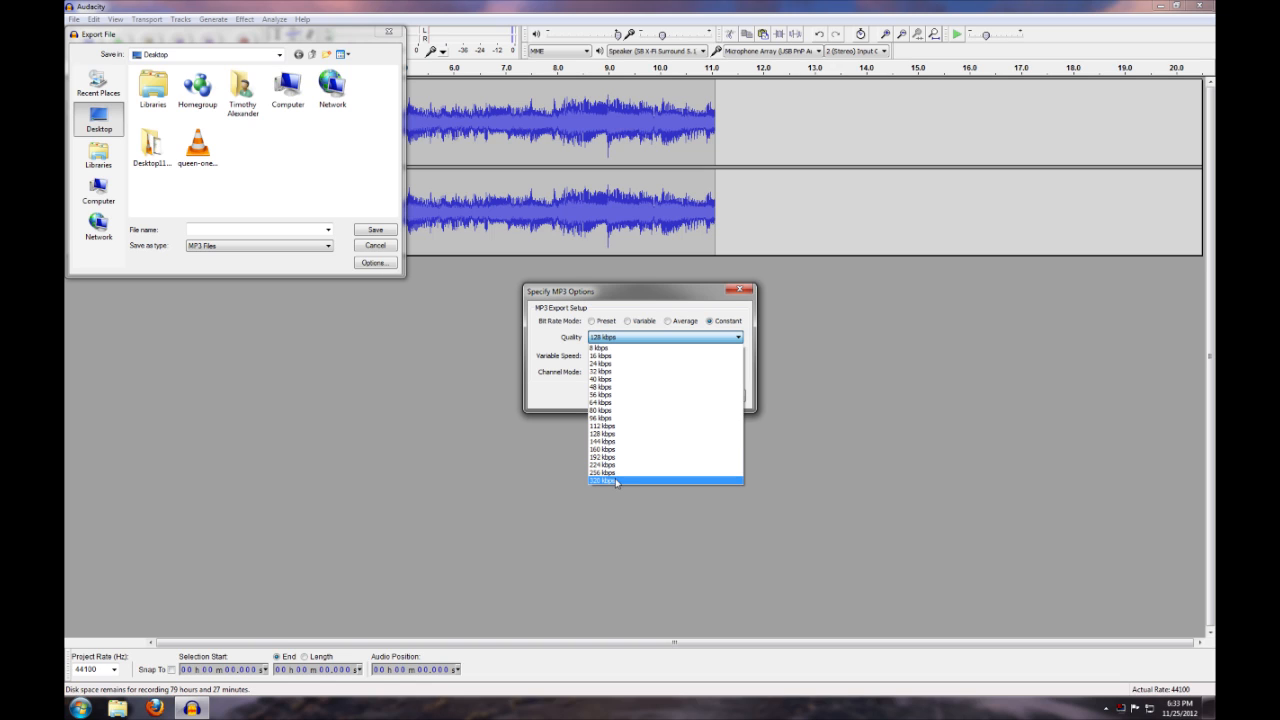
left_click(616, 482)
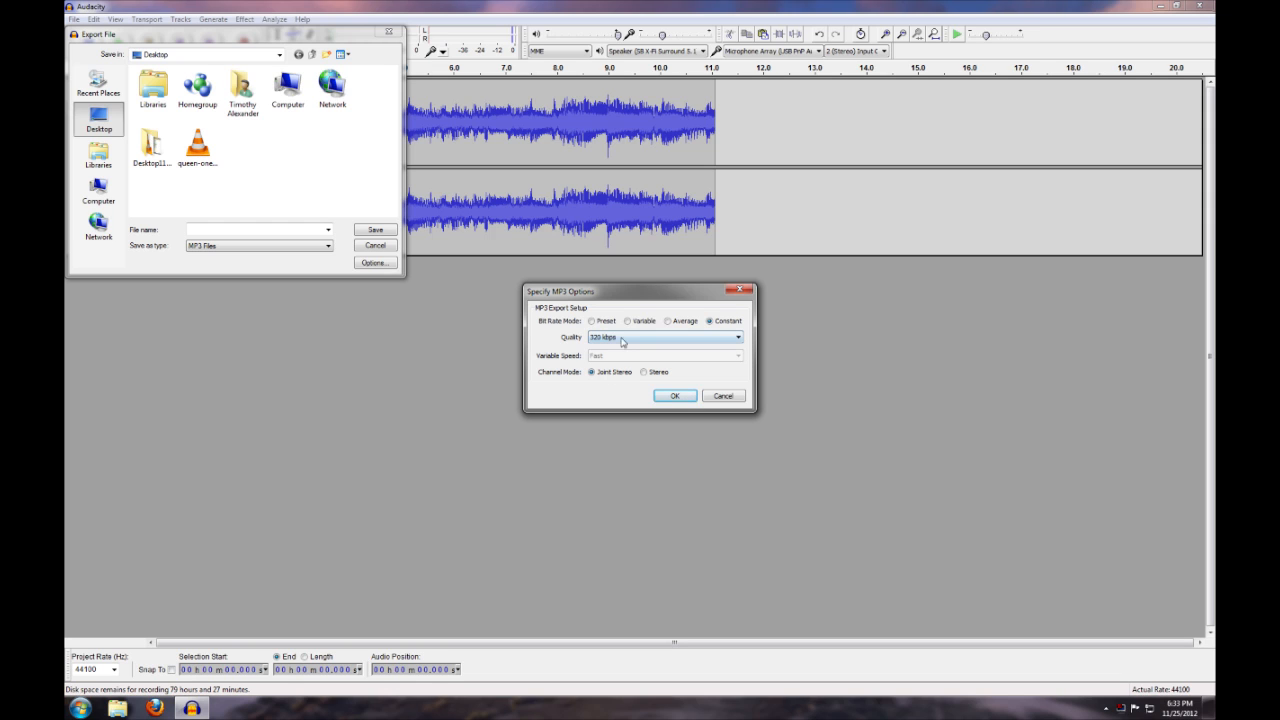
left_click(674, 396)
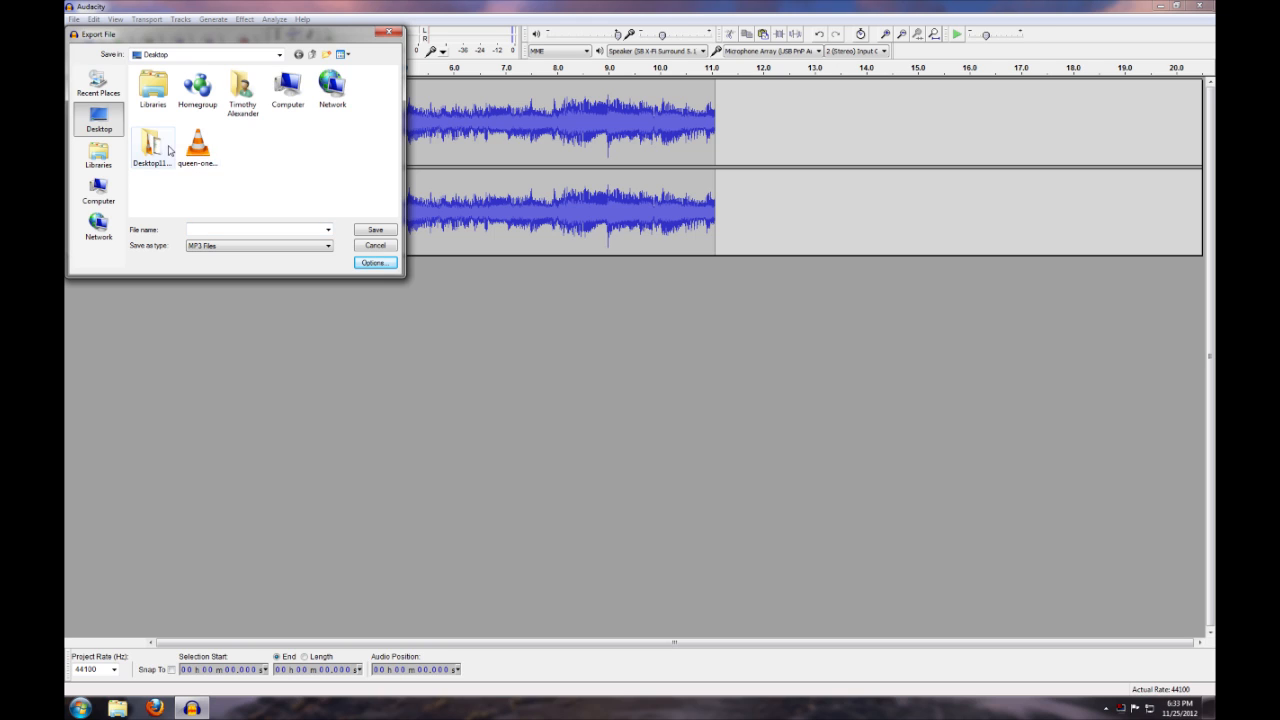
Export to the desktop over the existing queen-onevision file, accepting the replacement and the existing metadata tags
left_click(205, 148)
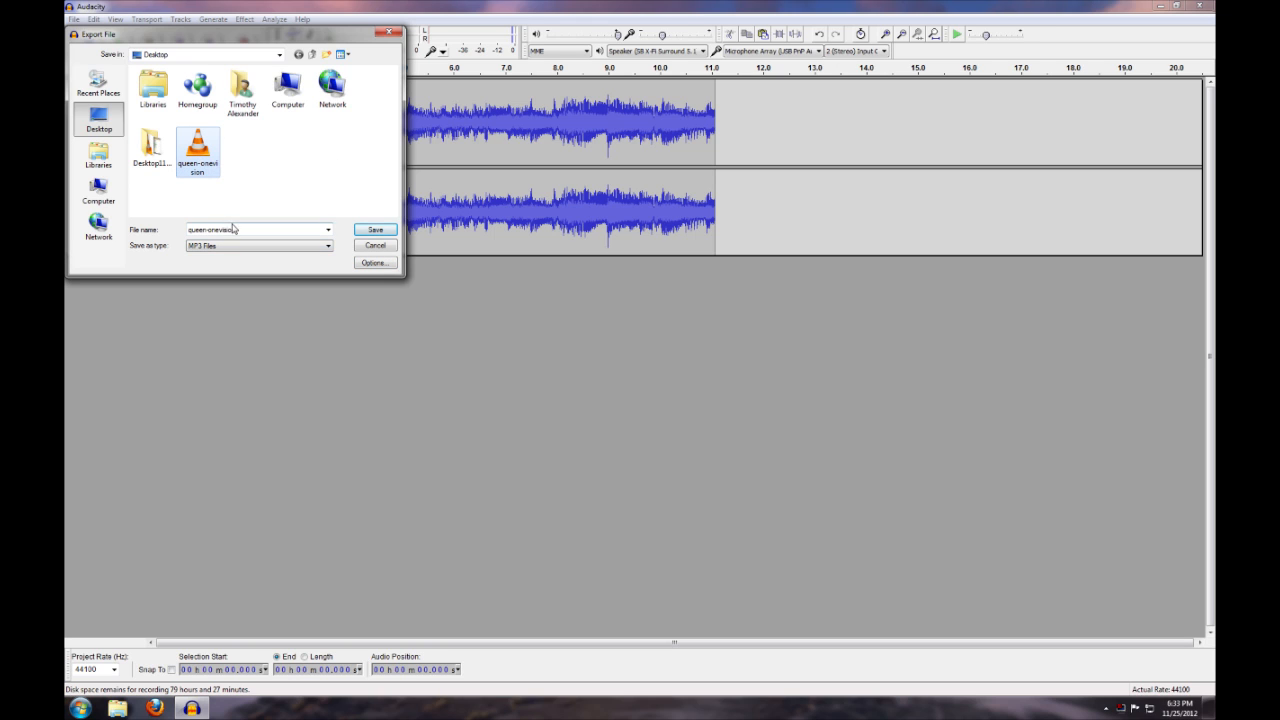
left_click(384, 233)
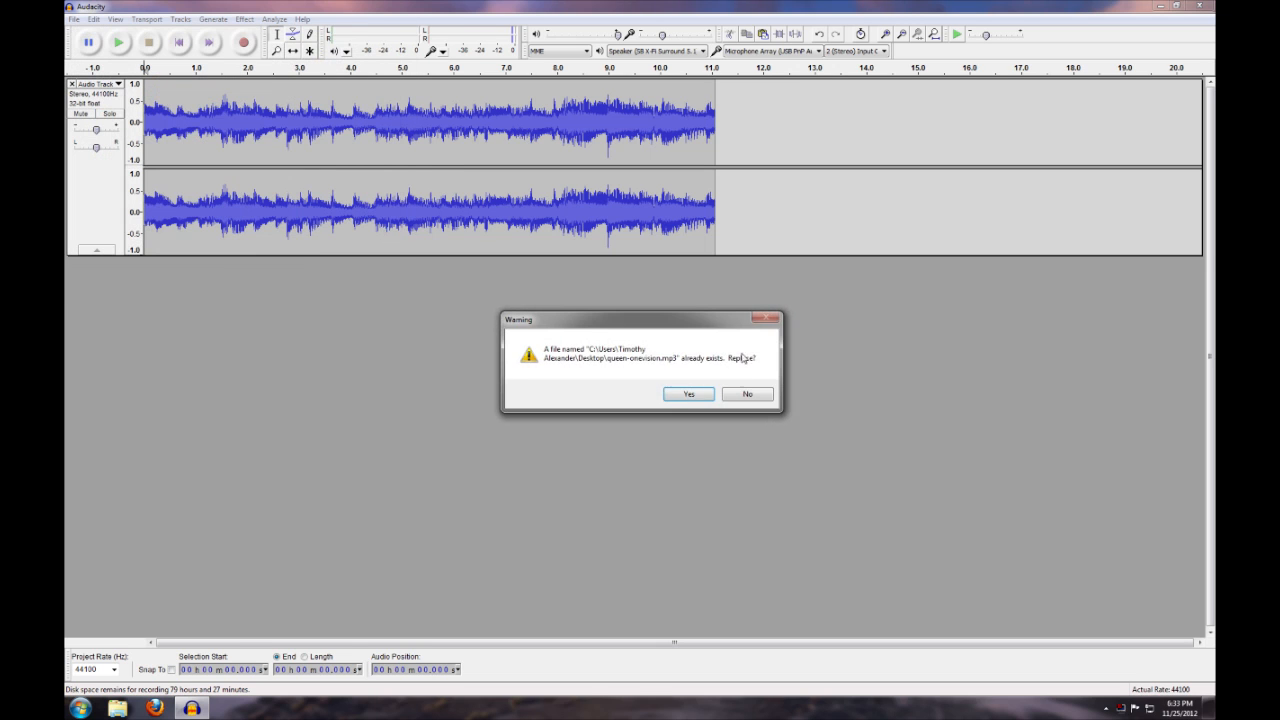
left_click(689, 395)
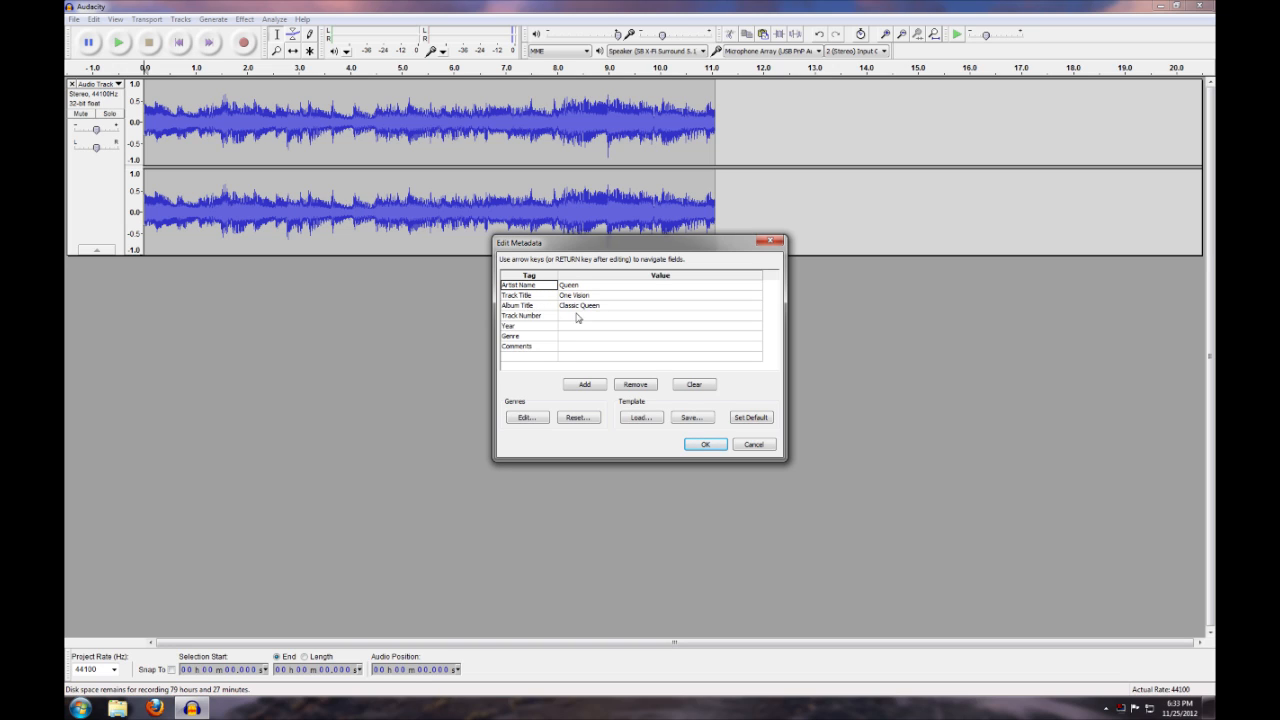
left_click(703, 445)
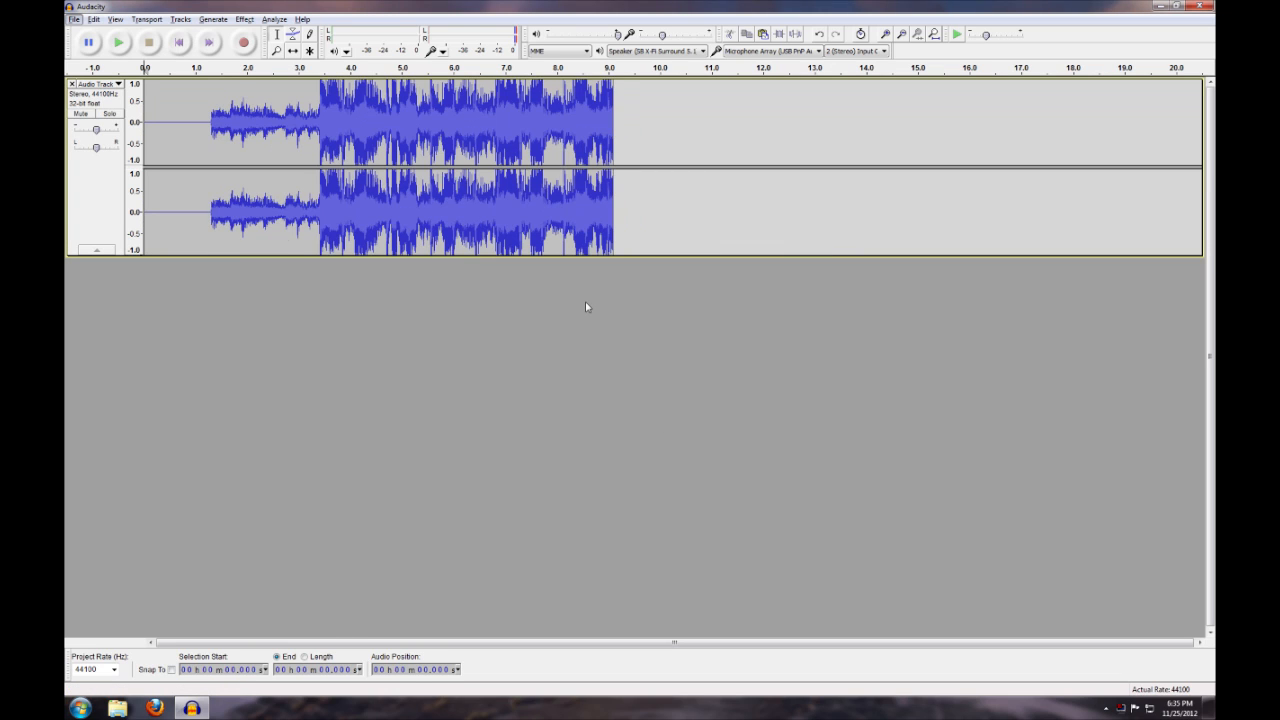
Look over the available effects and highlight the track's loud passage from about 3.425 to 9.160 seconds, then clear the selection
left_click(245, 20)
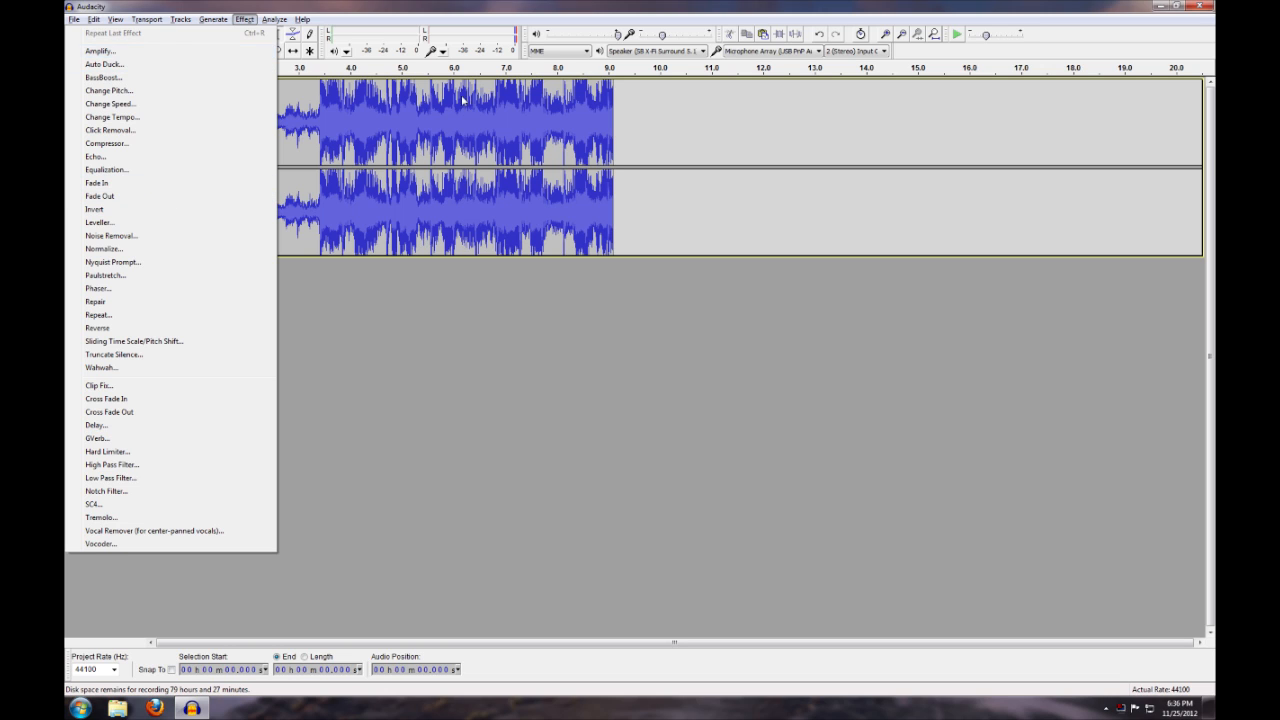
left_click(291, 130)
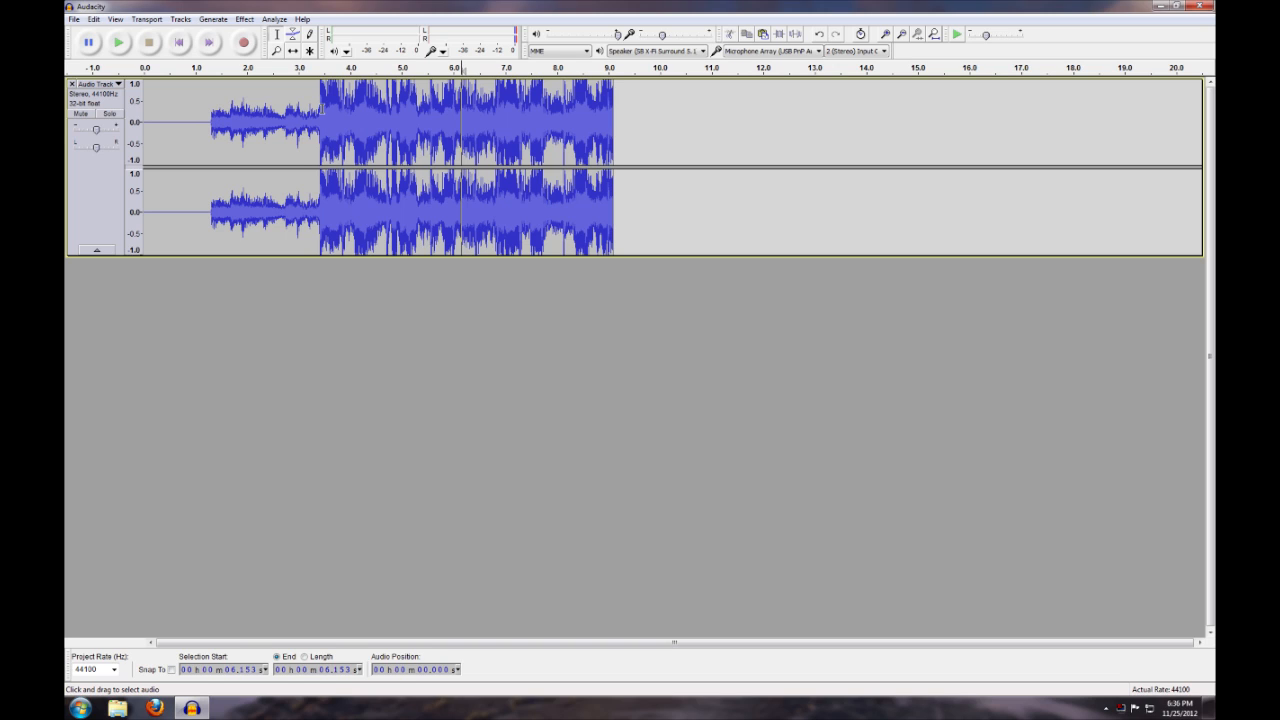
left_click_drag(212, 112, 240, 112)
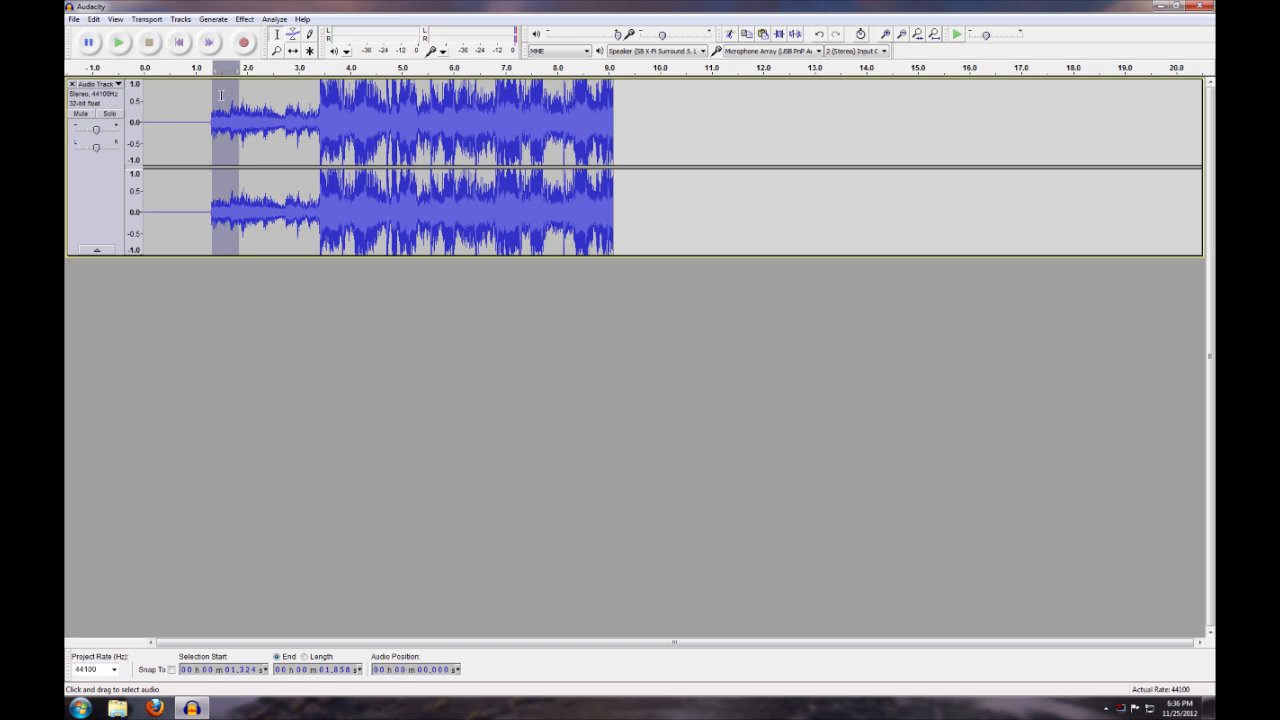
left_click(268, 113)
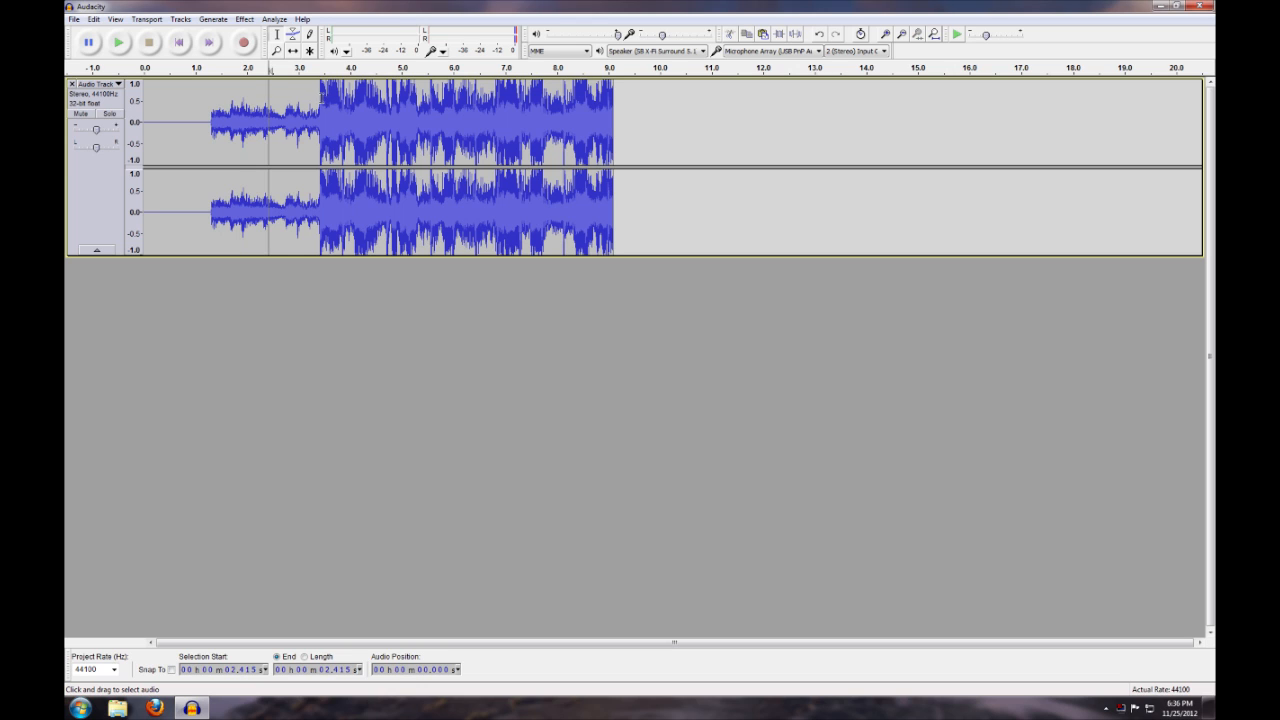
left_click_drag(320, 97, 617, 101)
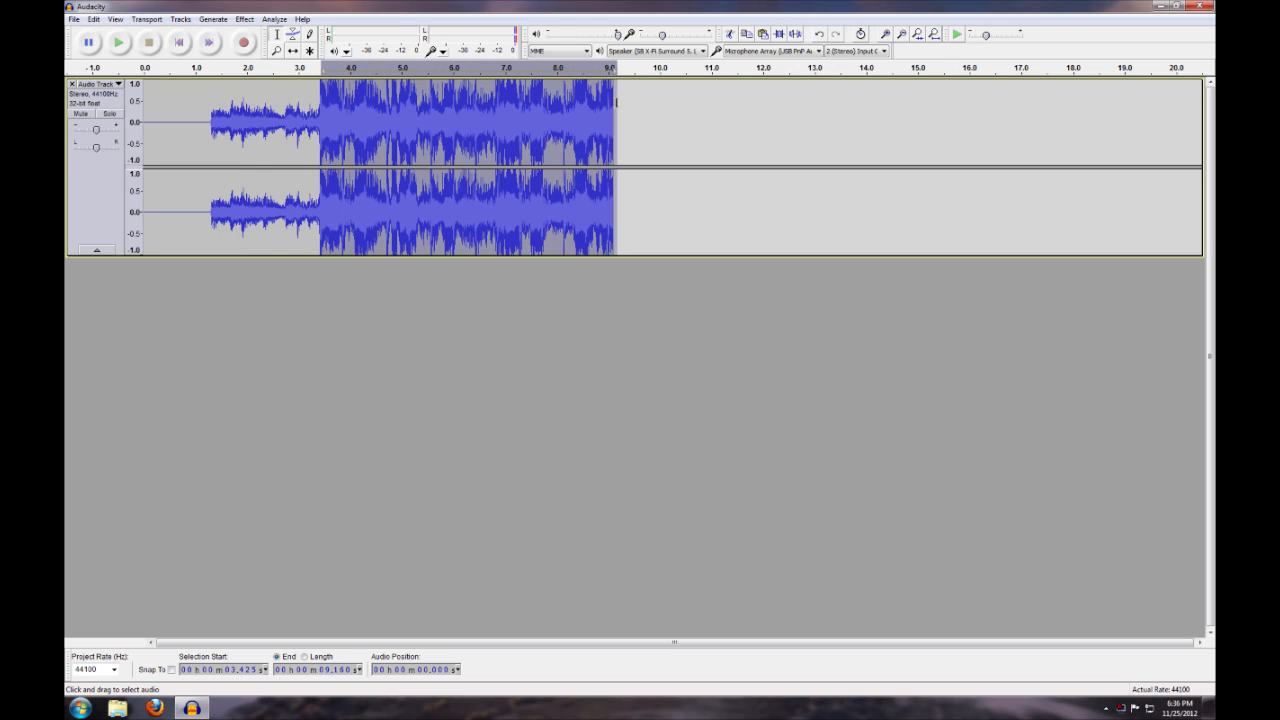
left_click(607, 101)
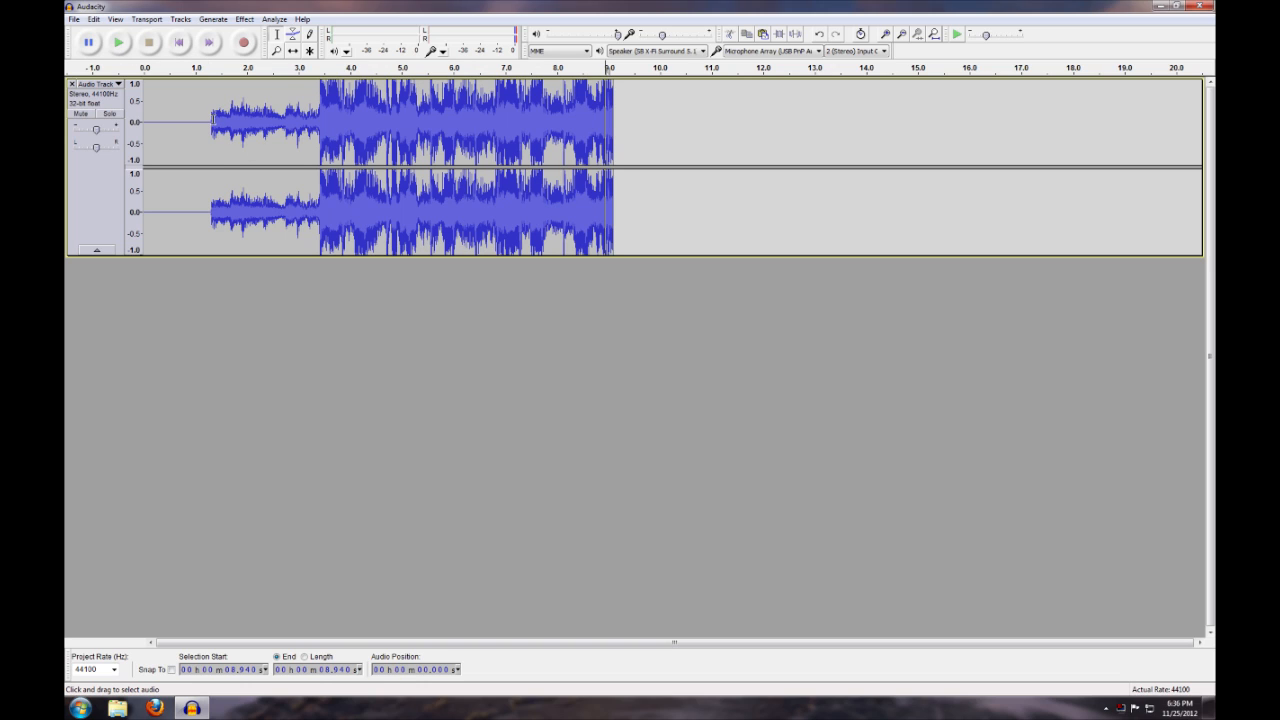
Select the quiet passage of the recording from about 1.289 to 3.413 seconds, just before the loud part
left_click_drag(213, 118, 320, 118)
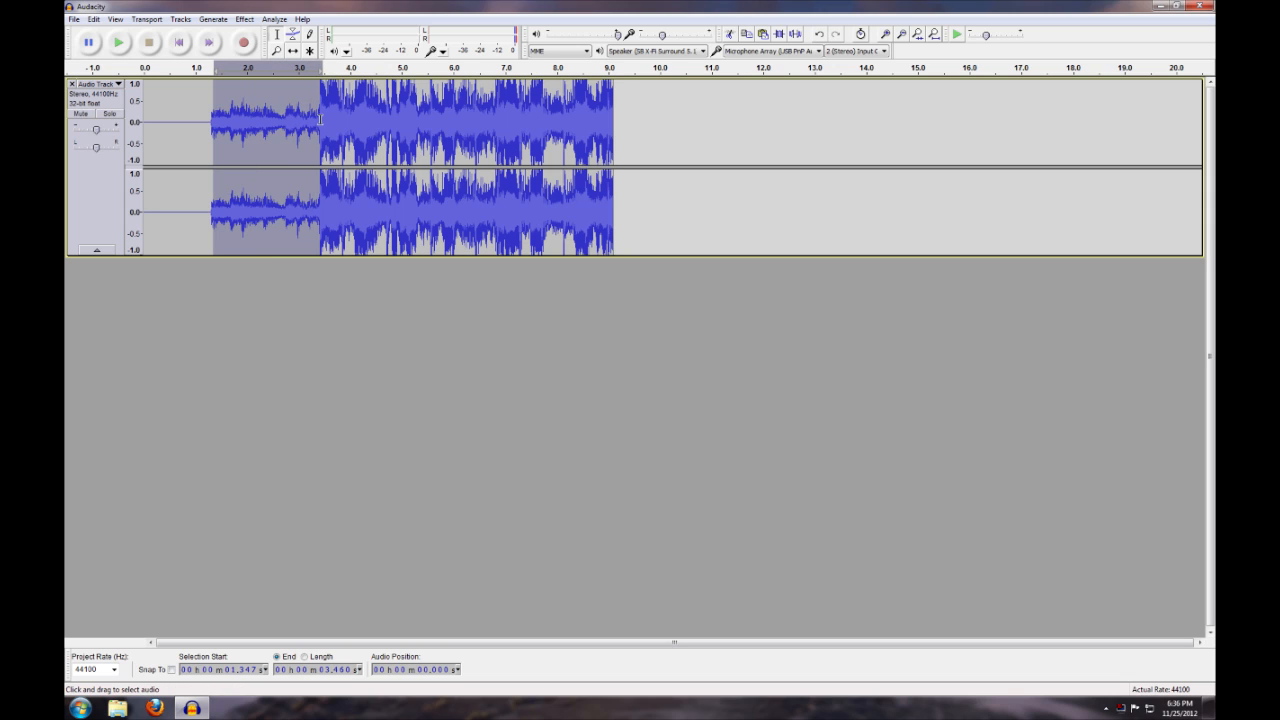
left_click(319, 119)
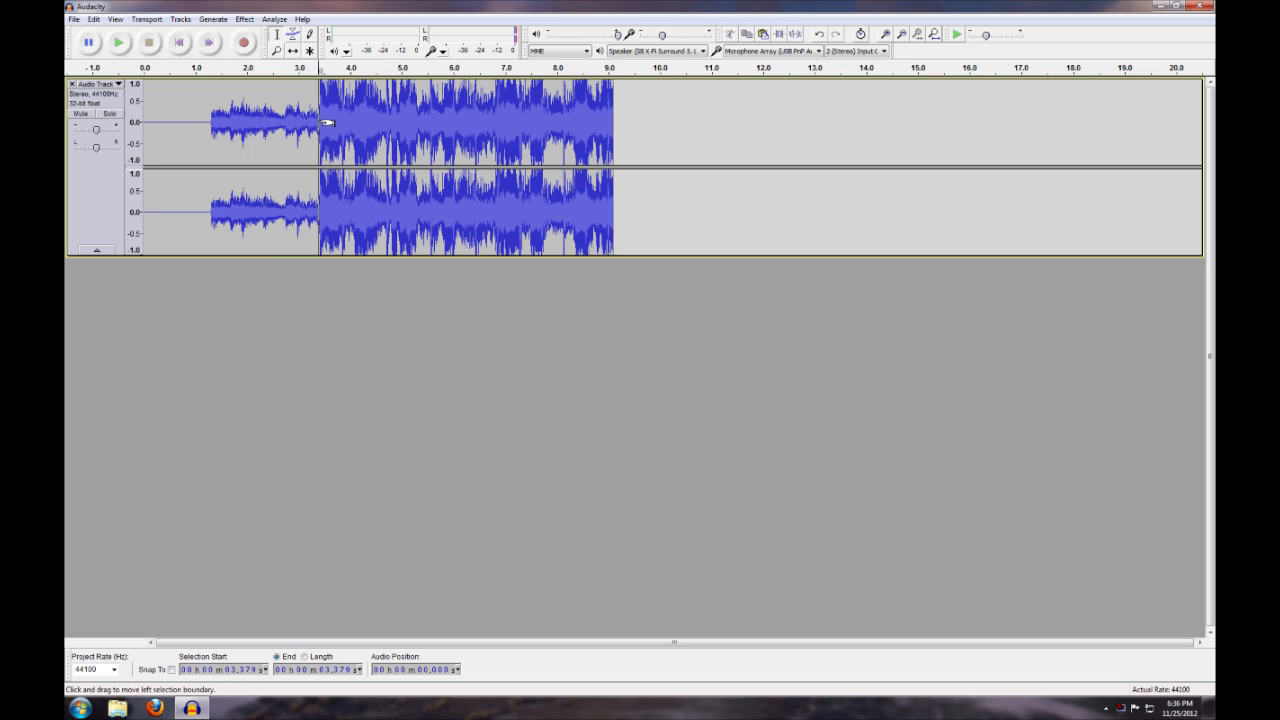
left_click(256, 128)
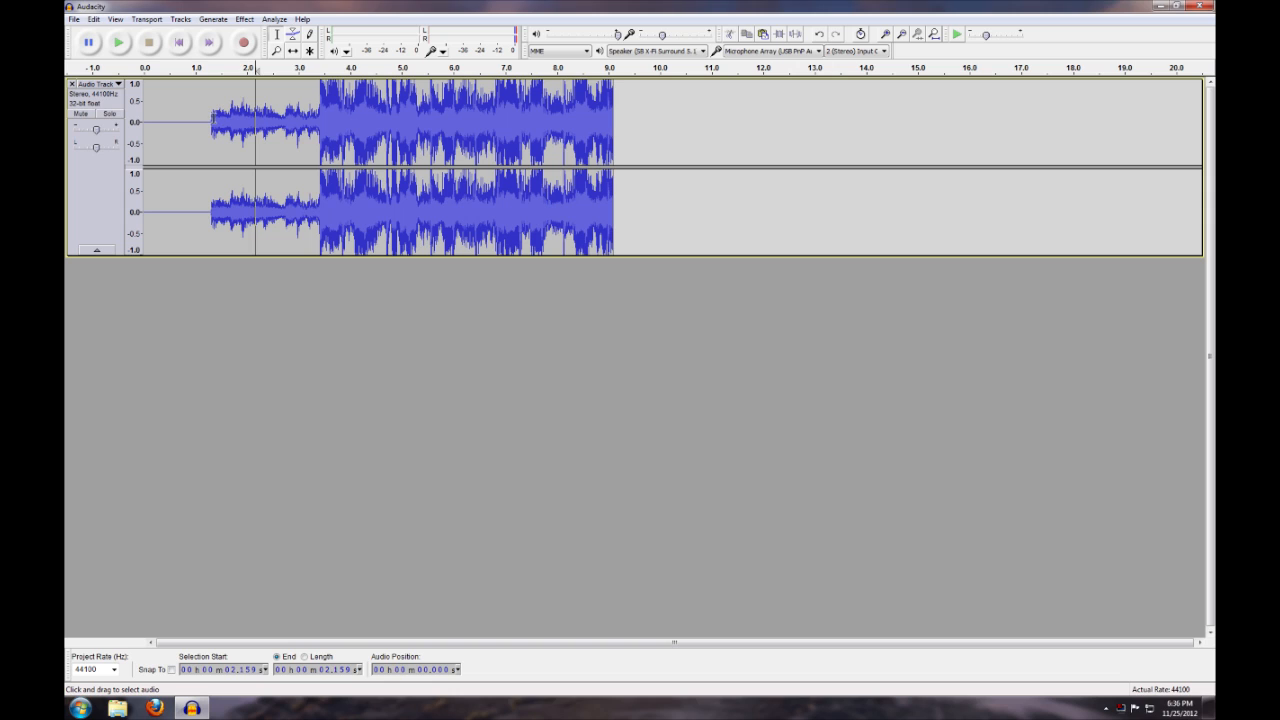
left_click(210, 117)
left_click_drag(211, 117, 320, 118)
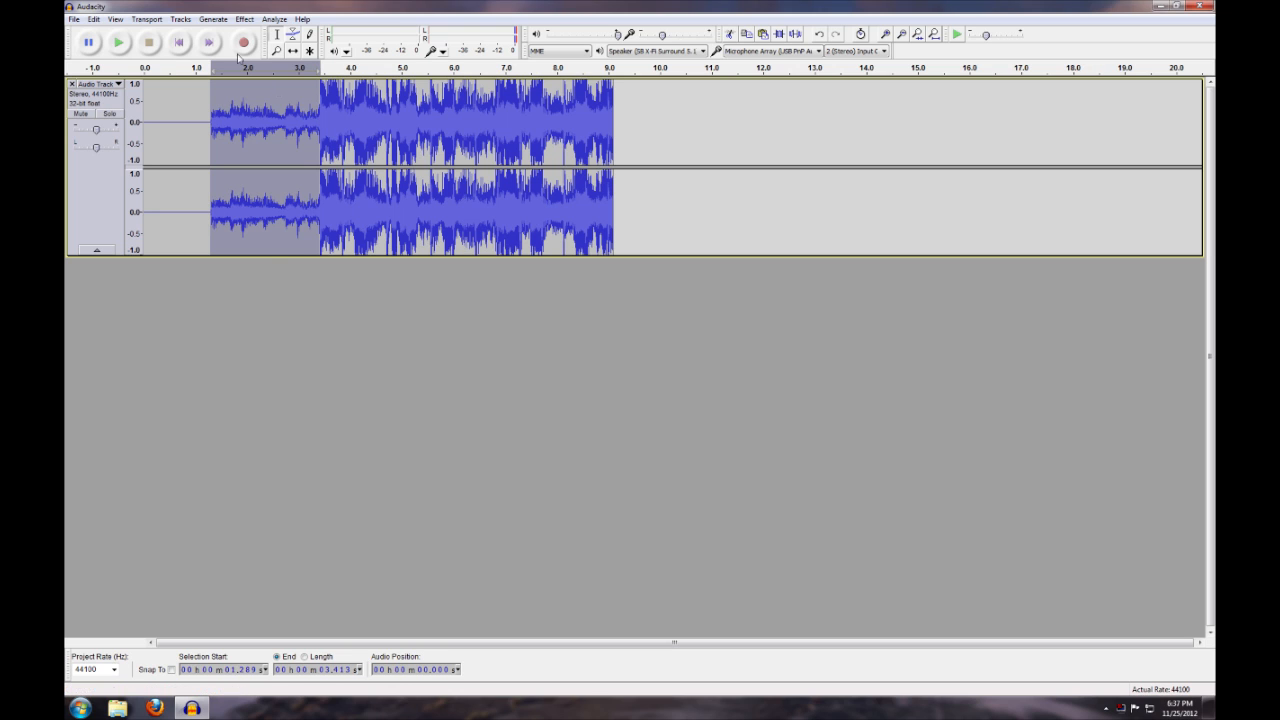
Try amplifying the selected quiet passage by 5.0 dB with clipping allowed, and undo the amplification
left_click(244, 19)
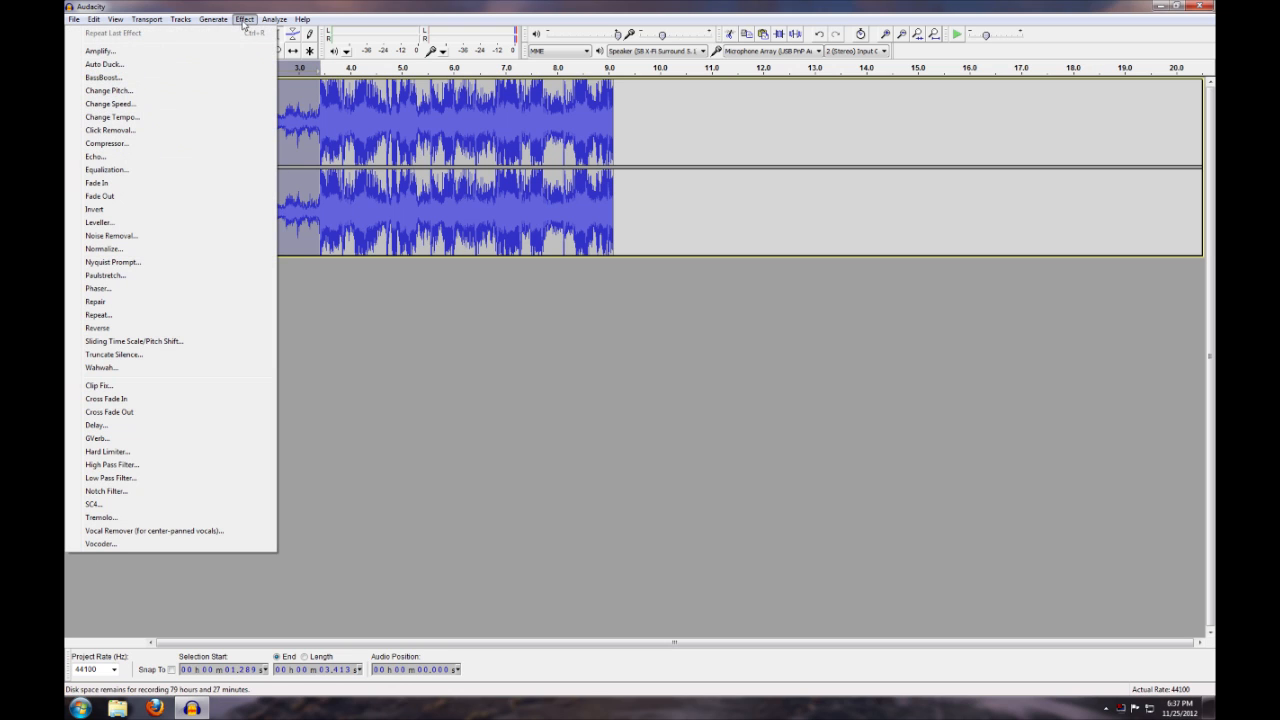
left_click(200, 52)
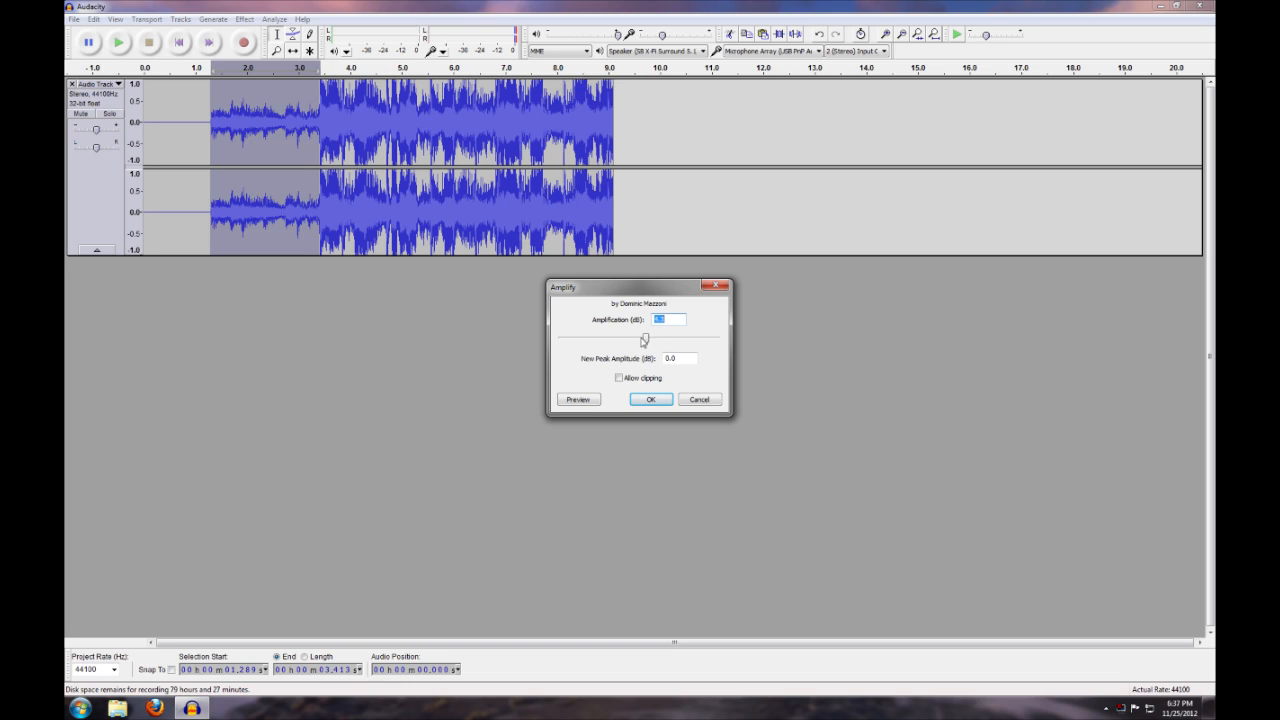
left_click_drag(647, 341, 648, 342)
left_click_drag(648, 342, 649, 343)
type("5.0")
left_click(620, 378)
left_click(651, 399)
left_click(393, 158)
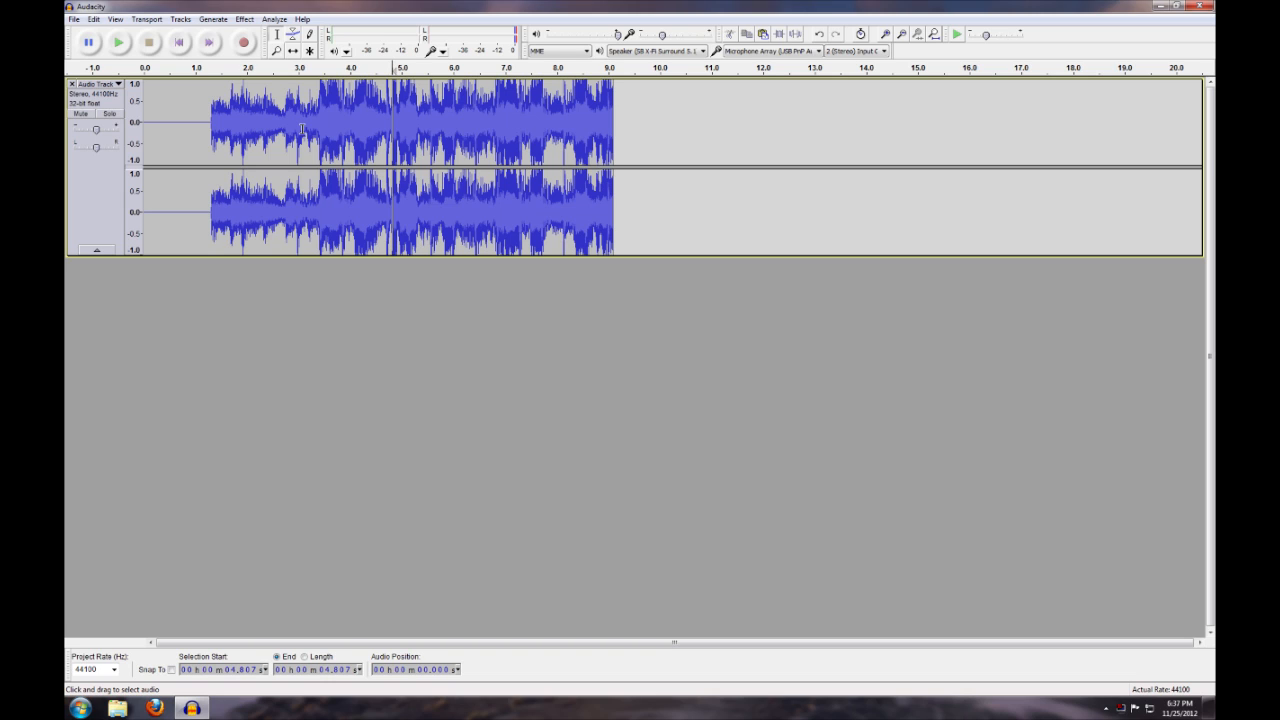
left_click(93, 19)
left_click(100, 33)
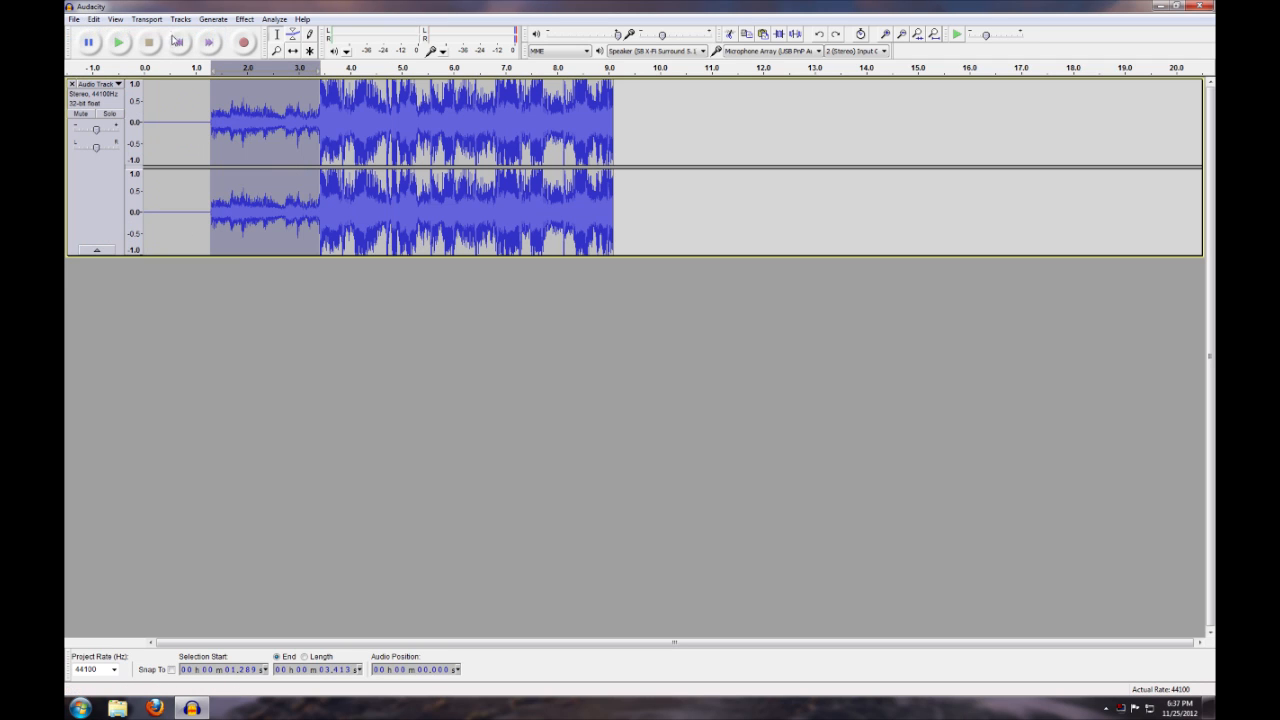
Try amplifying the quiet passage by 6 dB with clipping allowed, and undo that change
left_click(212, 21)
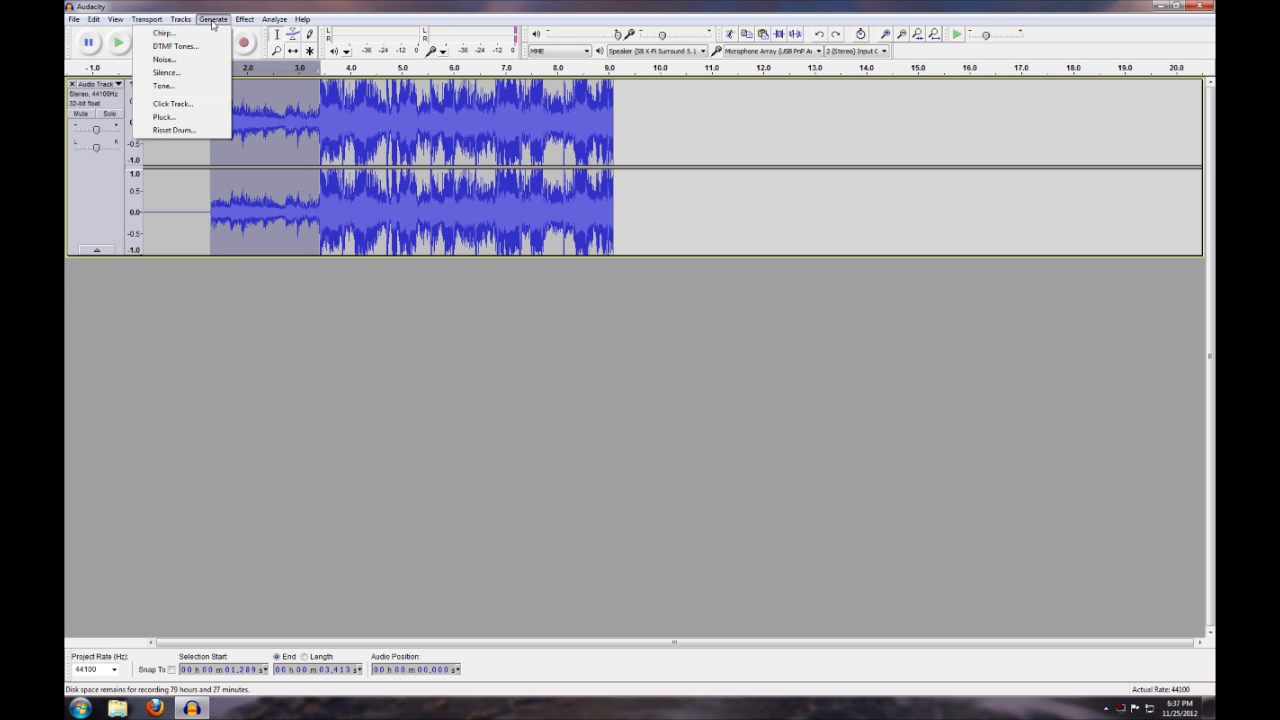
mouse_move(244, 22)
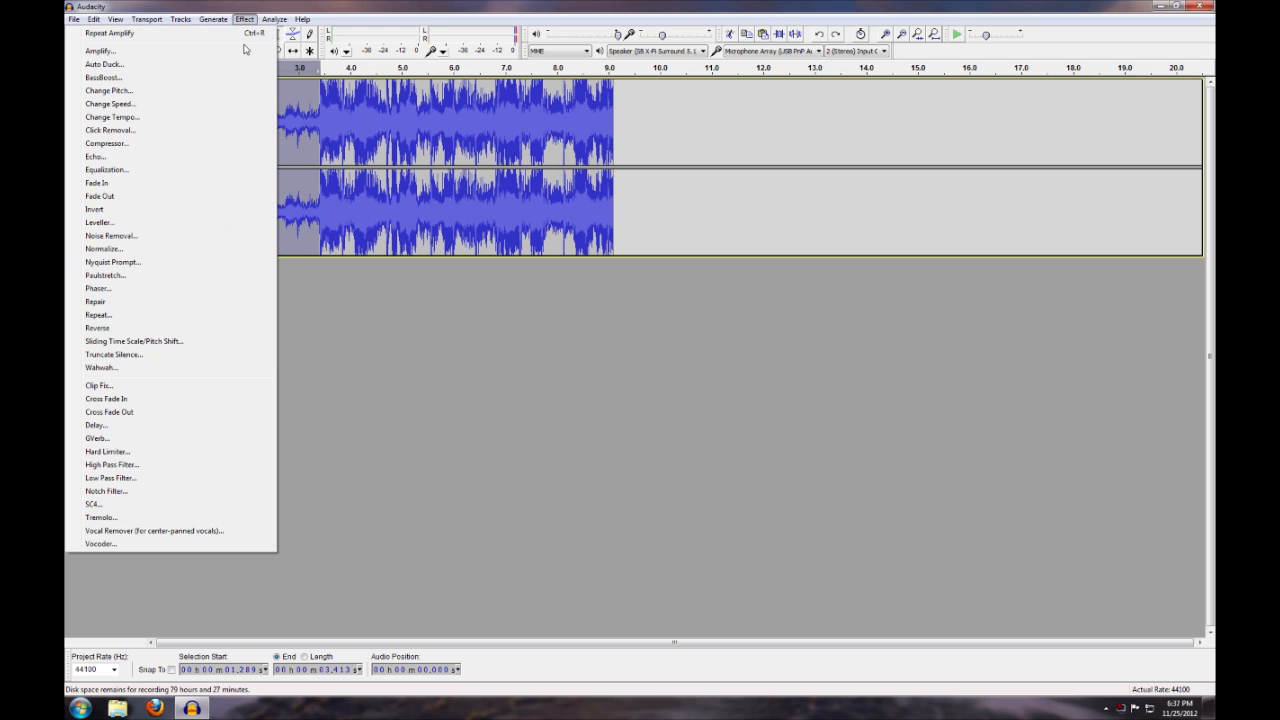
left_click(246, 51)
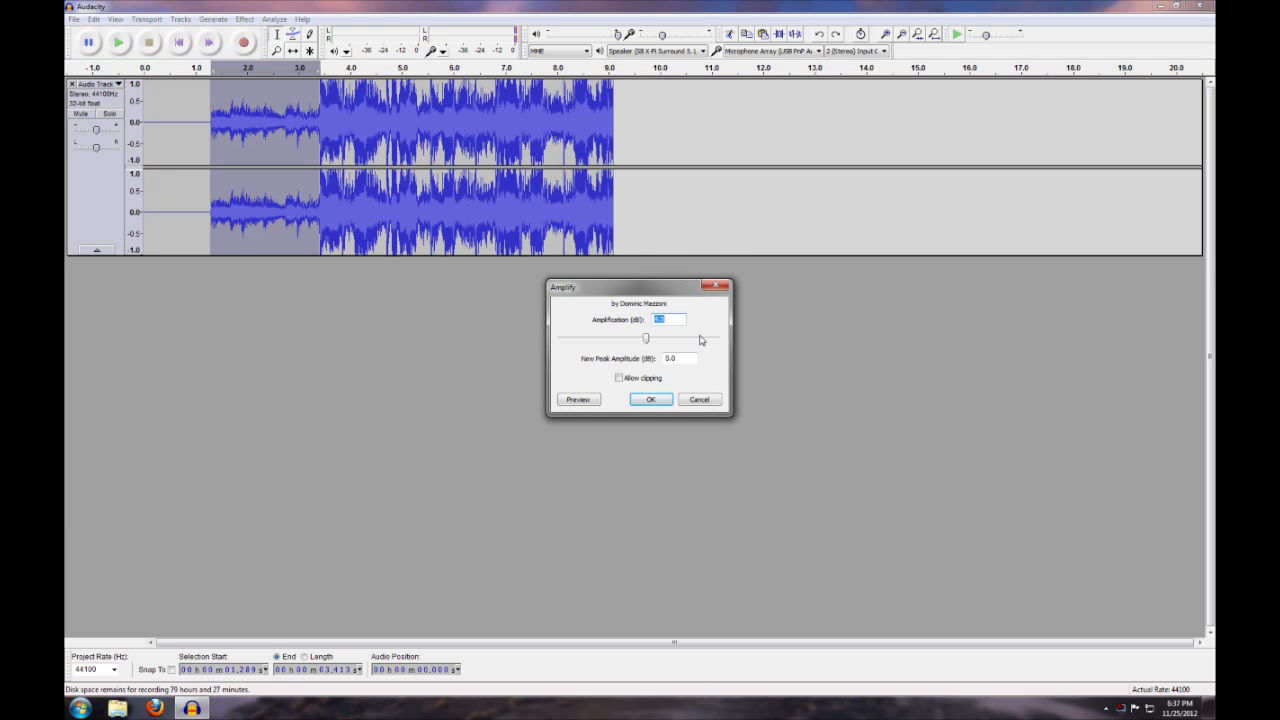
type("6.25")
left_click(618, 378)
left_click(650, 399)
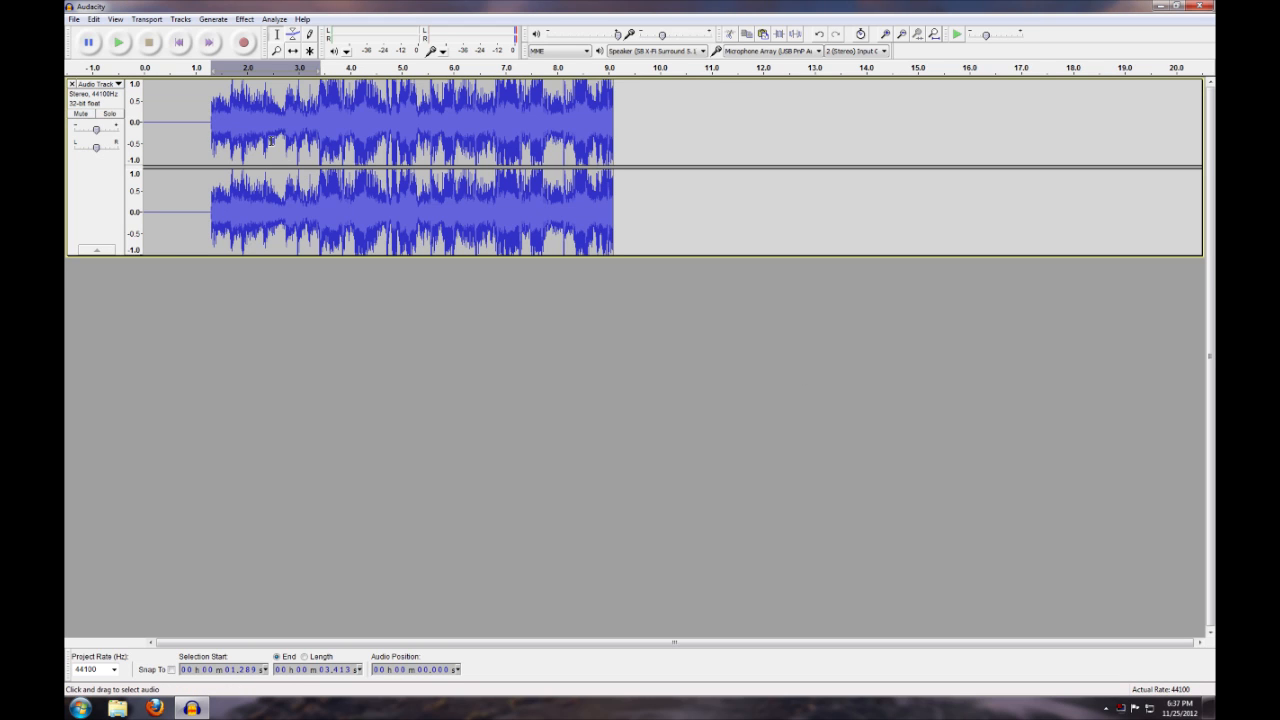
key("ctrl+z")
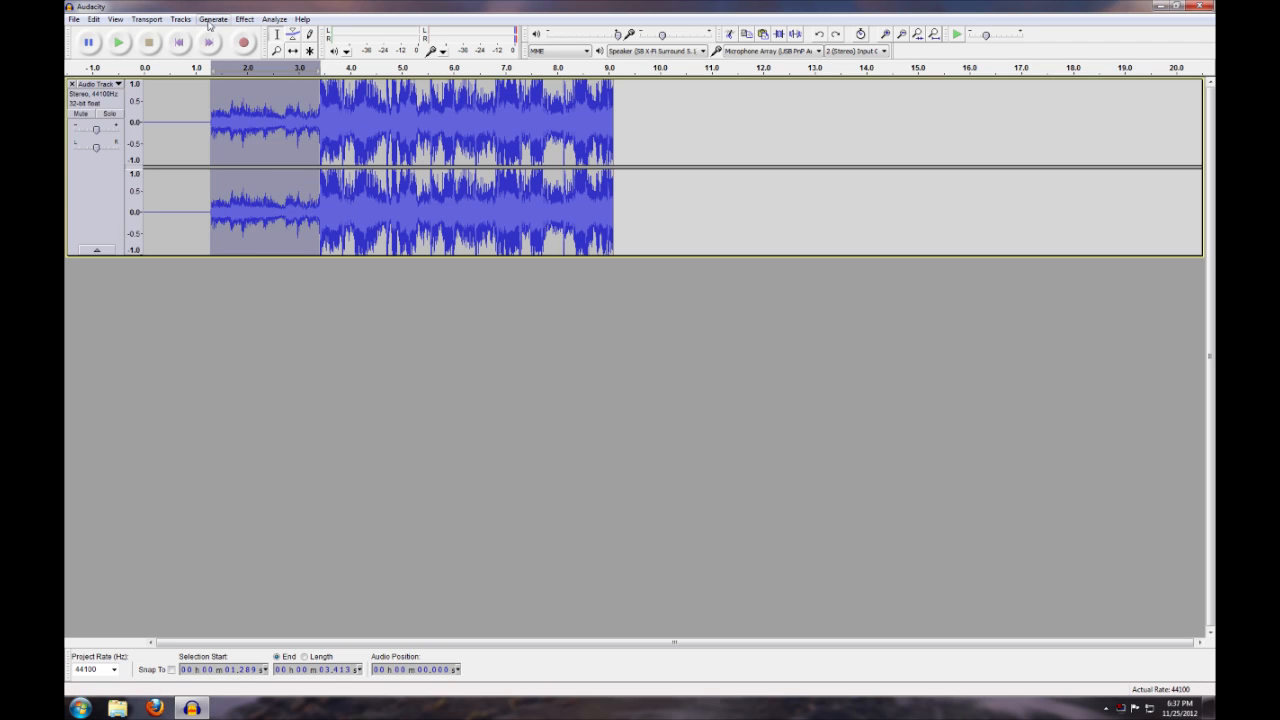
Try amplifying the quiet passage by 8 dB with clipping allowed, and undo it to restore the original level
left_click(244, 19)
left_click(220, 48)
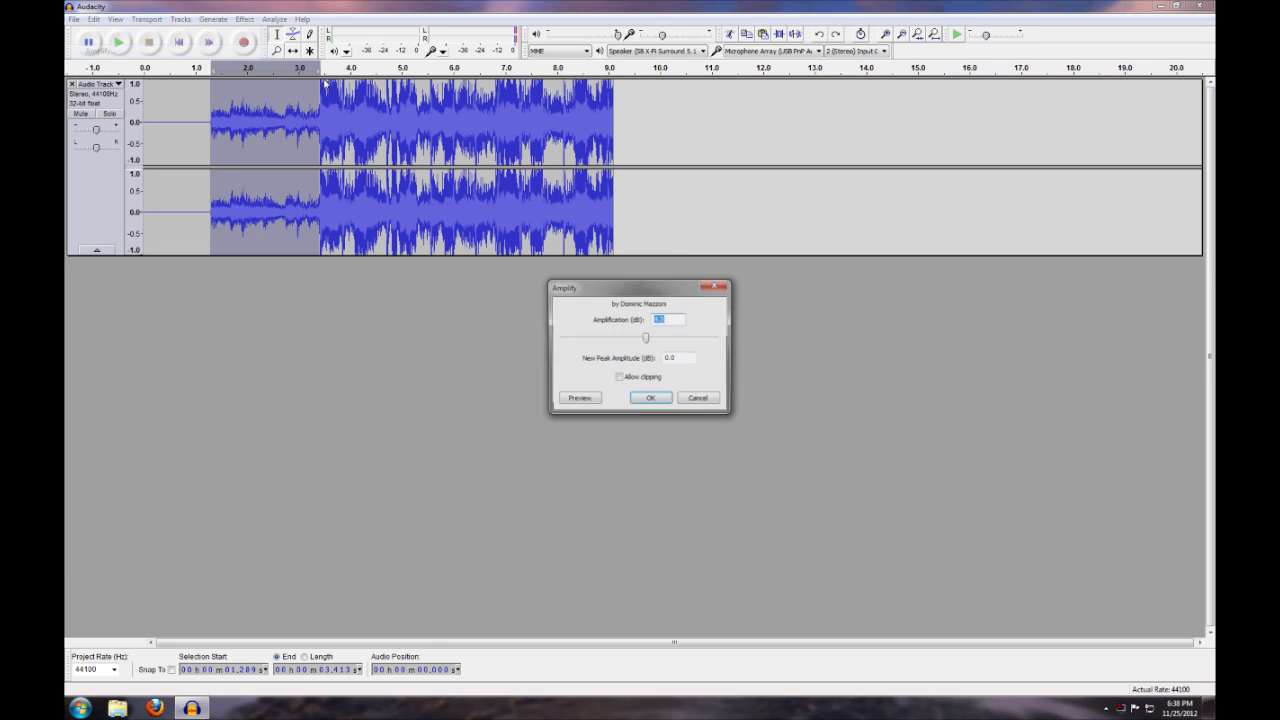
type("8")
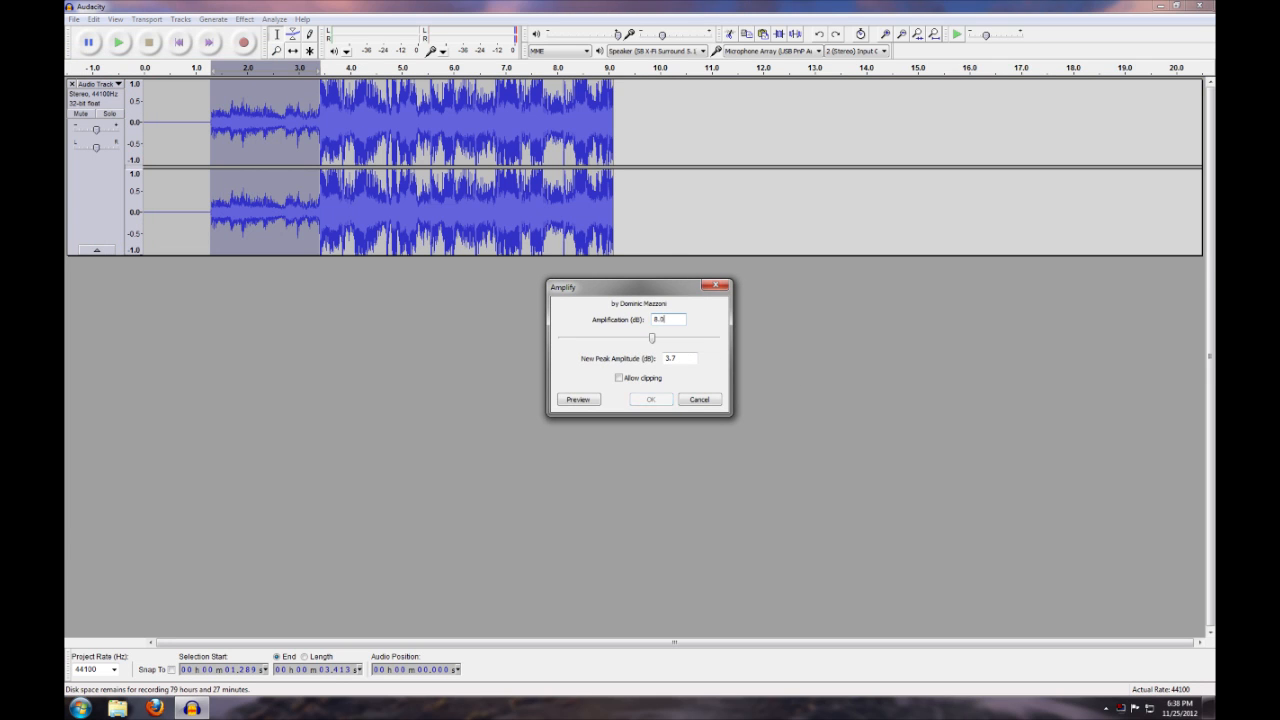
left_click(640, 379)
left_click(650, 399)
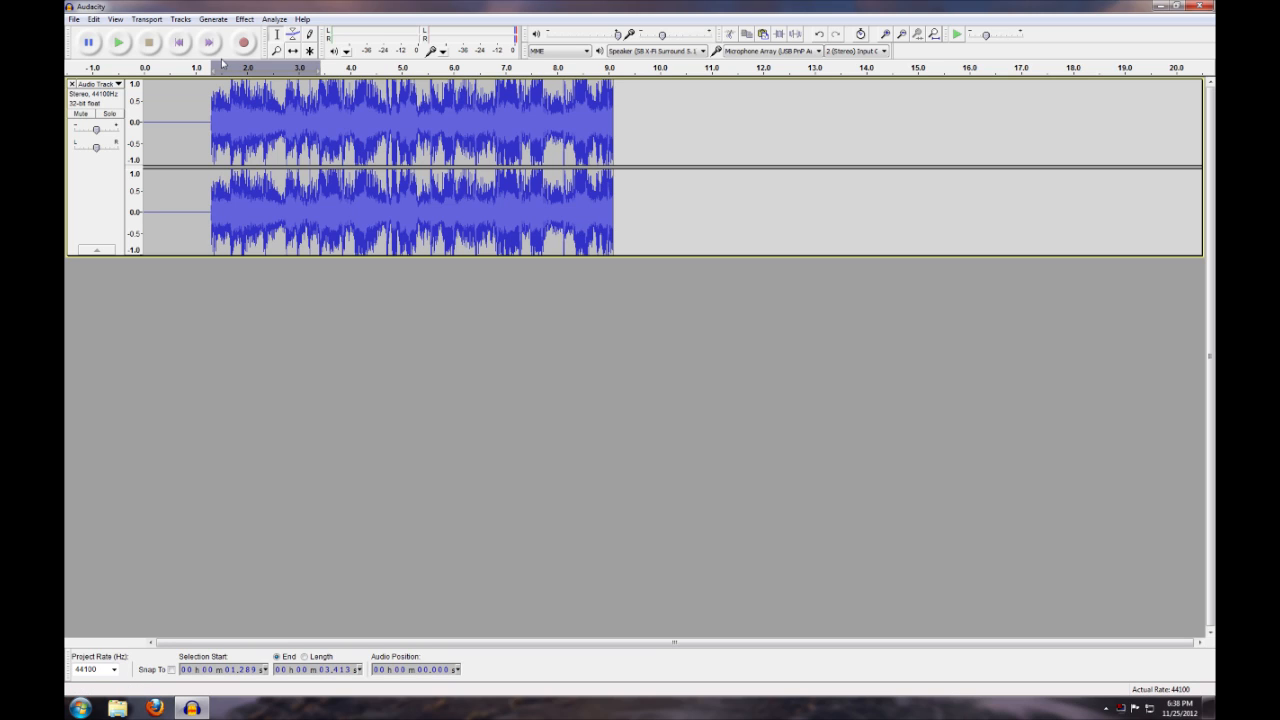
key("ctrl+y")
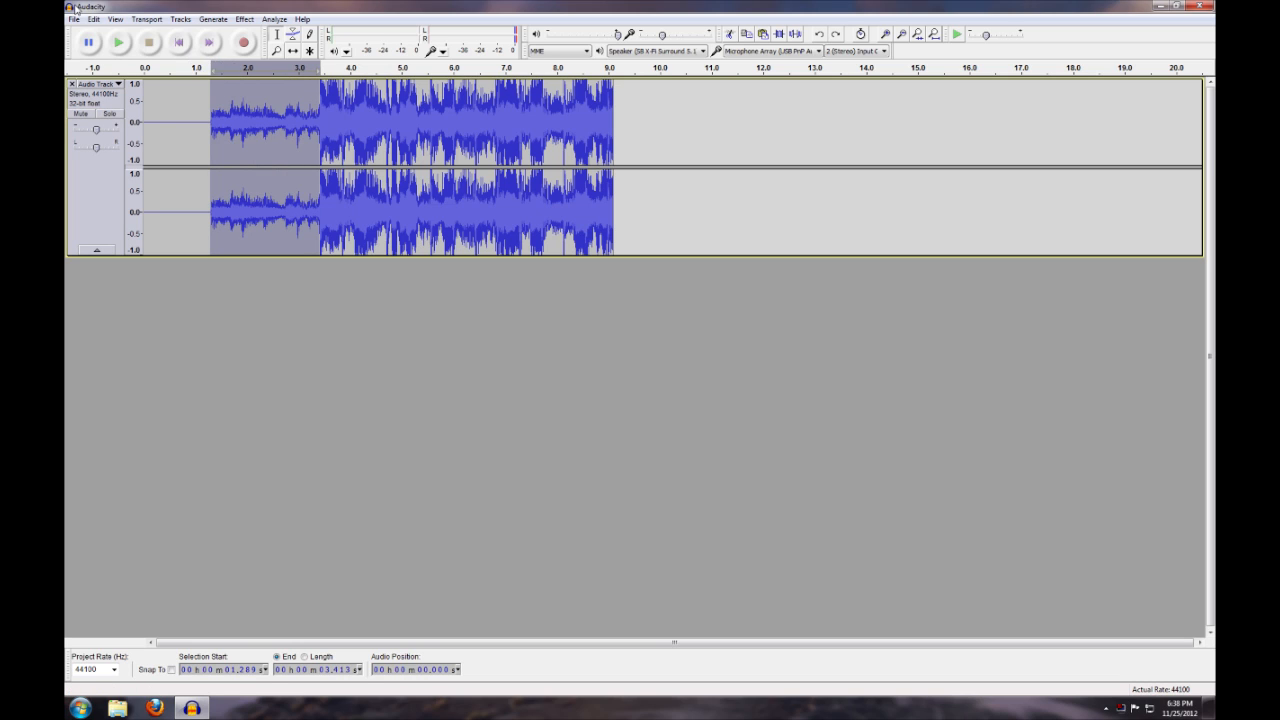
left_click(93, 19)
left_click(101, 34)
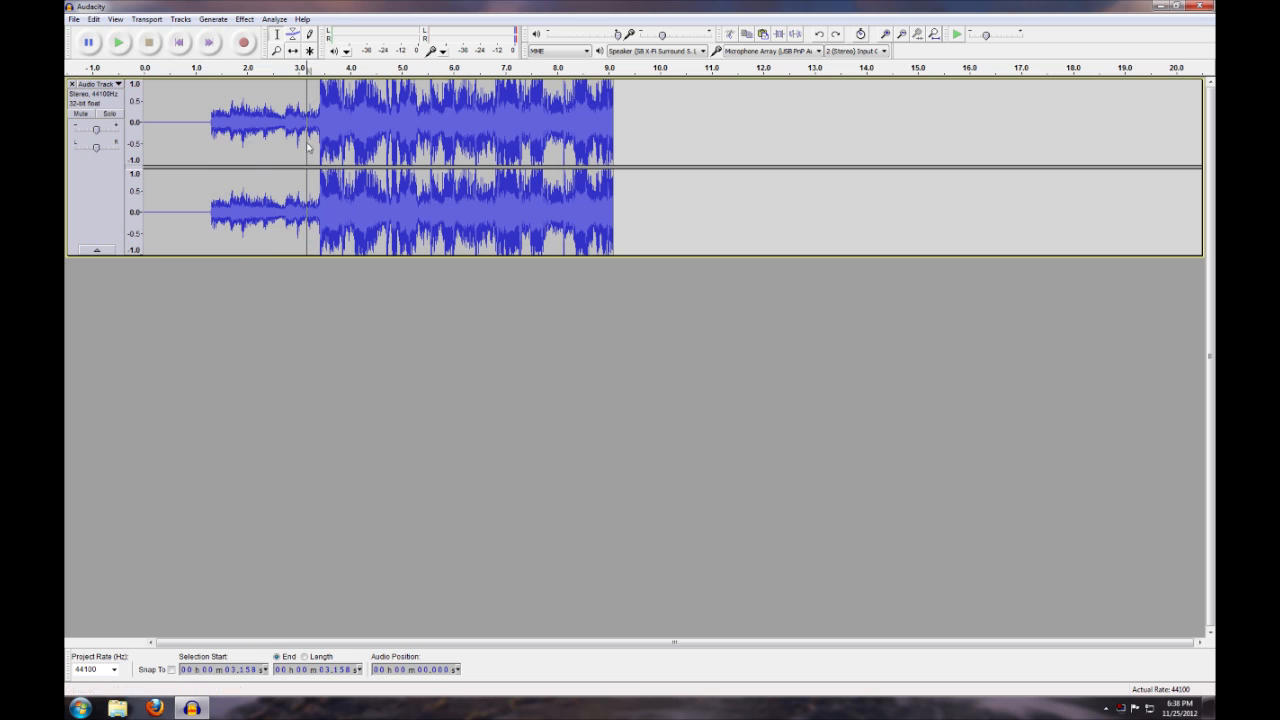
Select the quiet passage again, from about 1.254 to 3.413 seconds
left_click(244, 19)
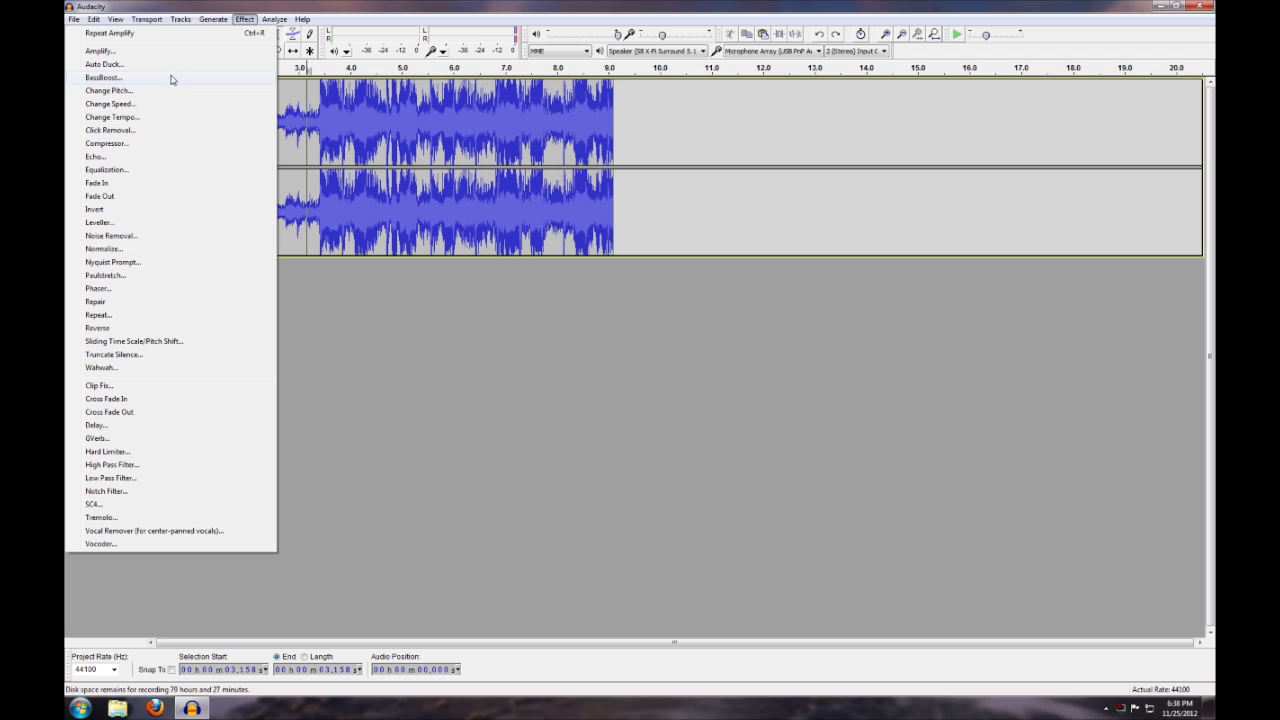
left_click(376, 115)
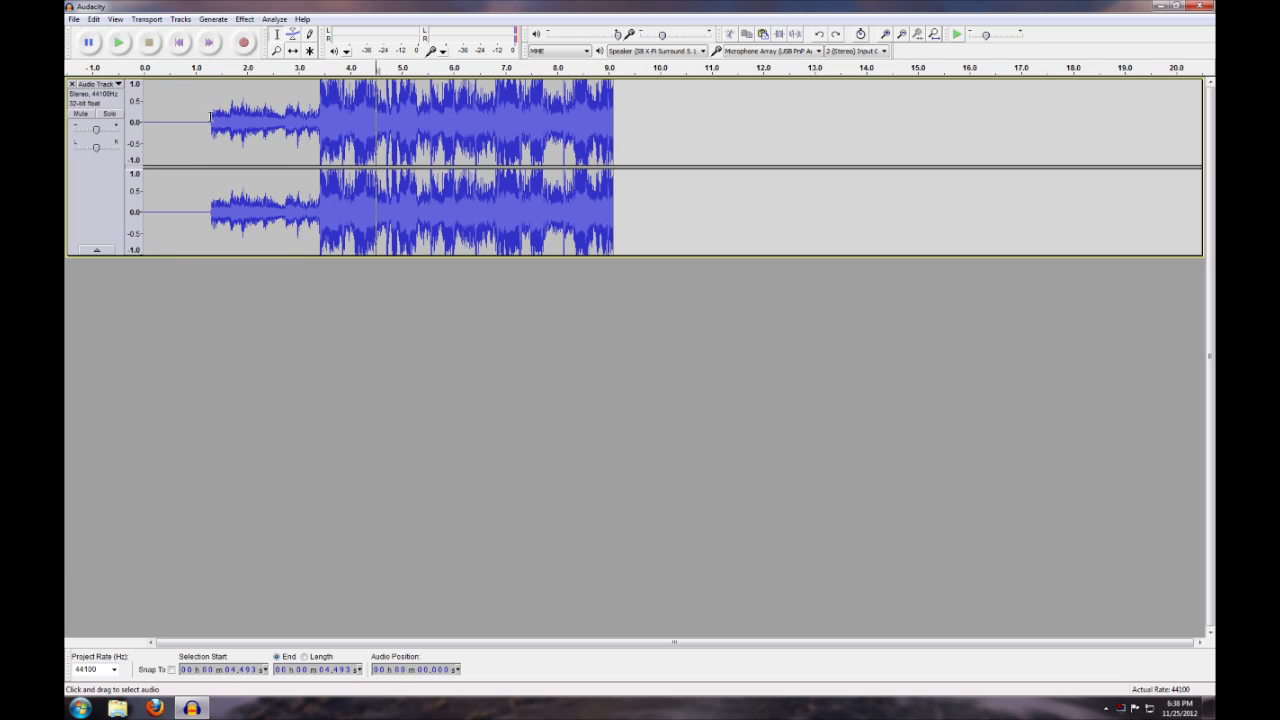
left_click_drag(210, 117, 320, 110)
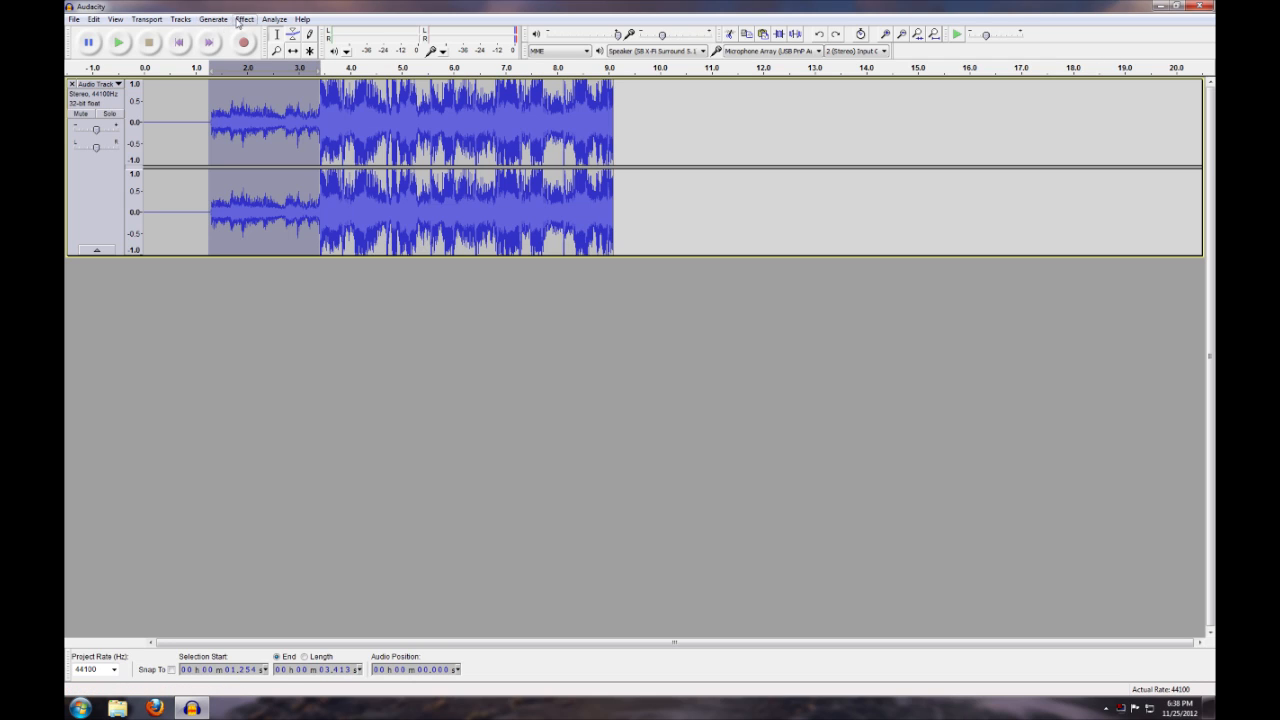
Apply Bass Boost to the selected quiet passage with a frequency of 200 Hz and a boost of 12 dB
left_click(244, 20)
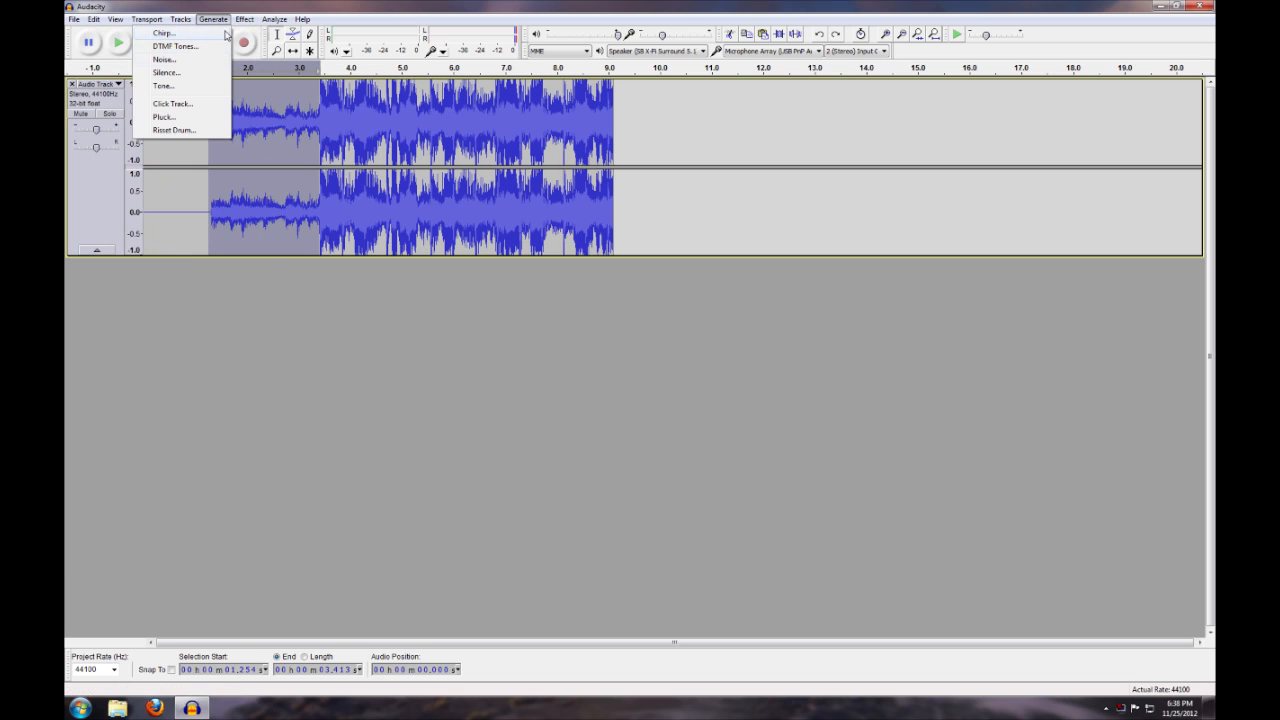
left_click(218, 77)
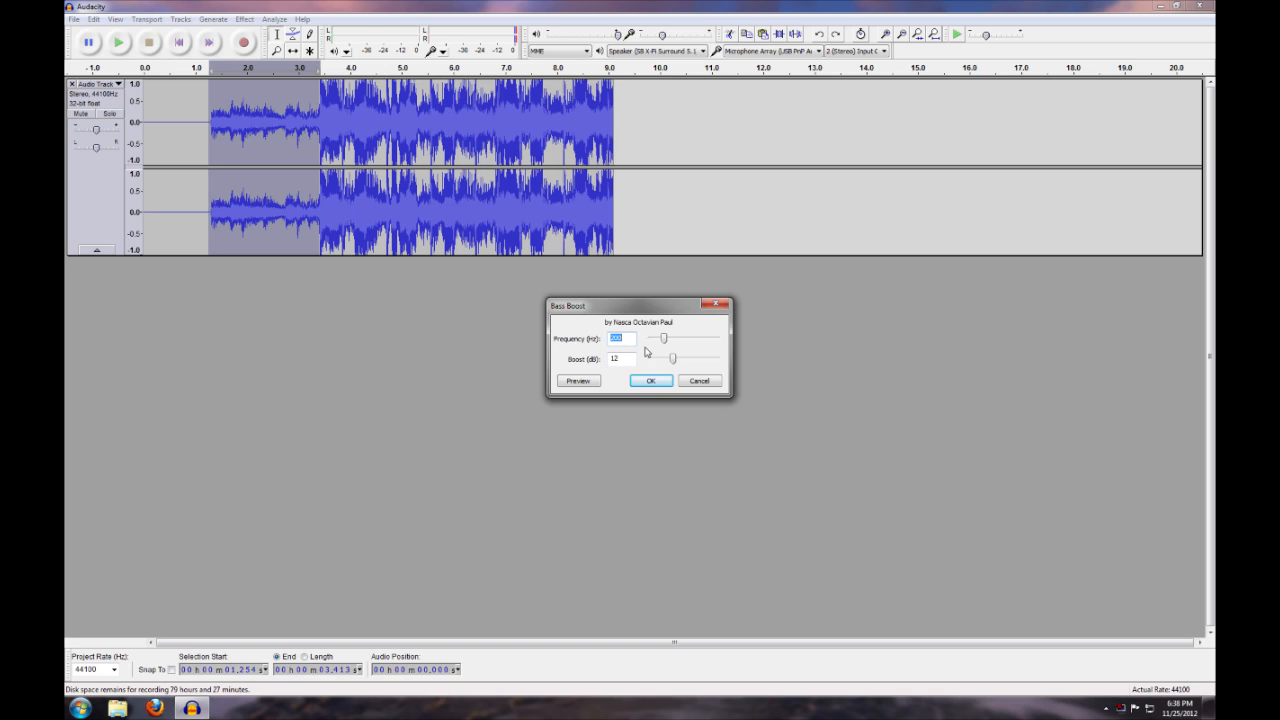
left_click_drag(664, 339, 665, 342)
type("200")
left_click(652, 381)
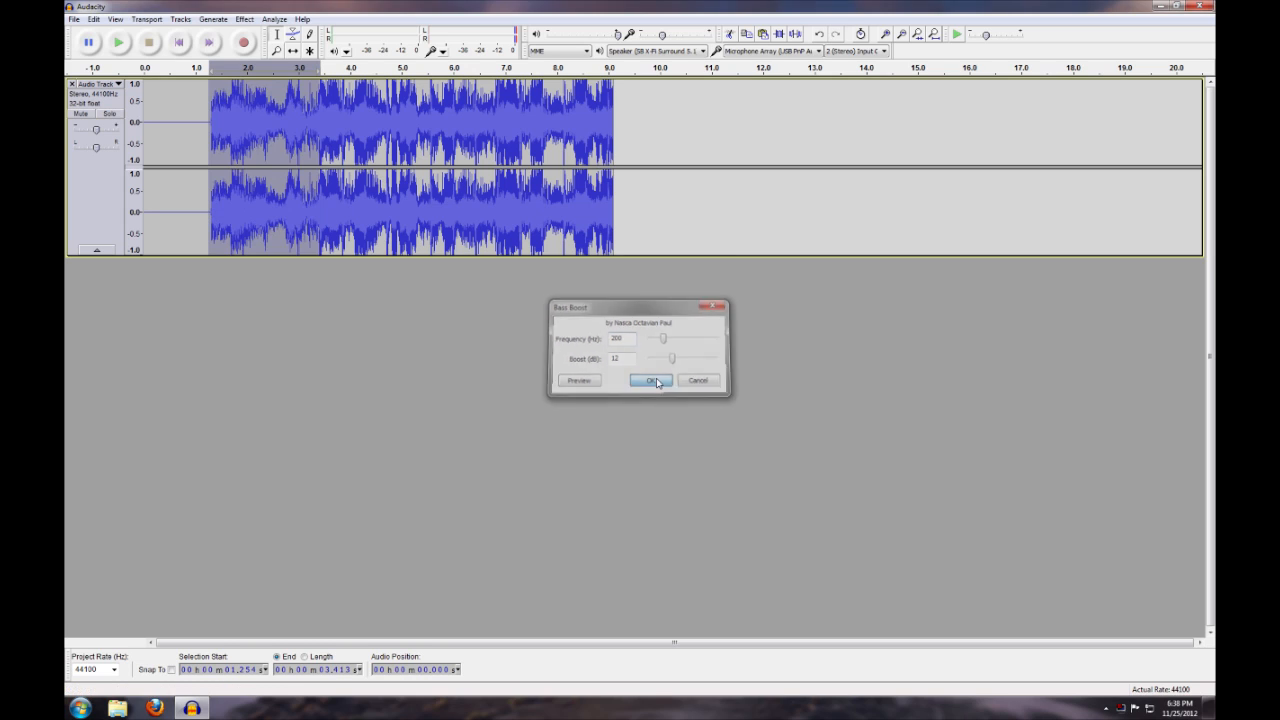
Highlight the start of the boosted passage from about 1.300 to 2.241 seconds, and the whole recording, clearing each selection
left_click(256, 155)
left_click_drag(210, 120, 259, 123)
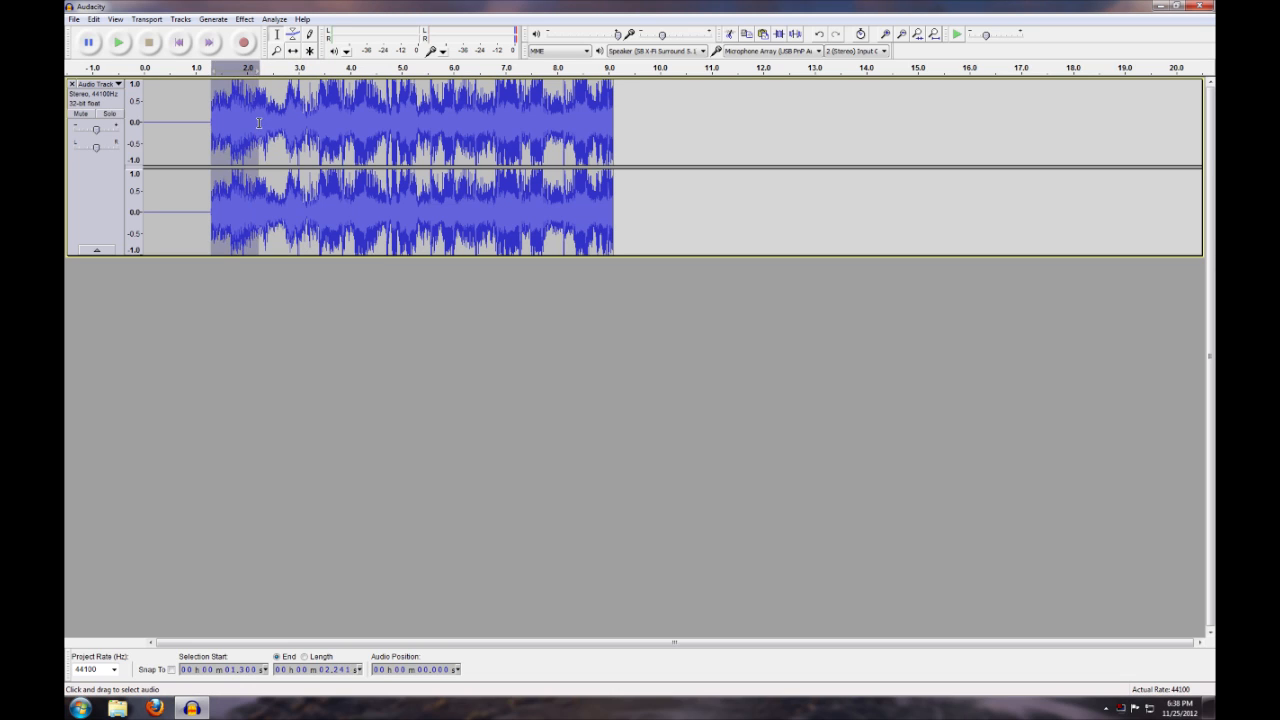
left_click(247, 124)
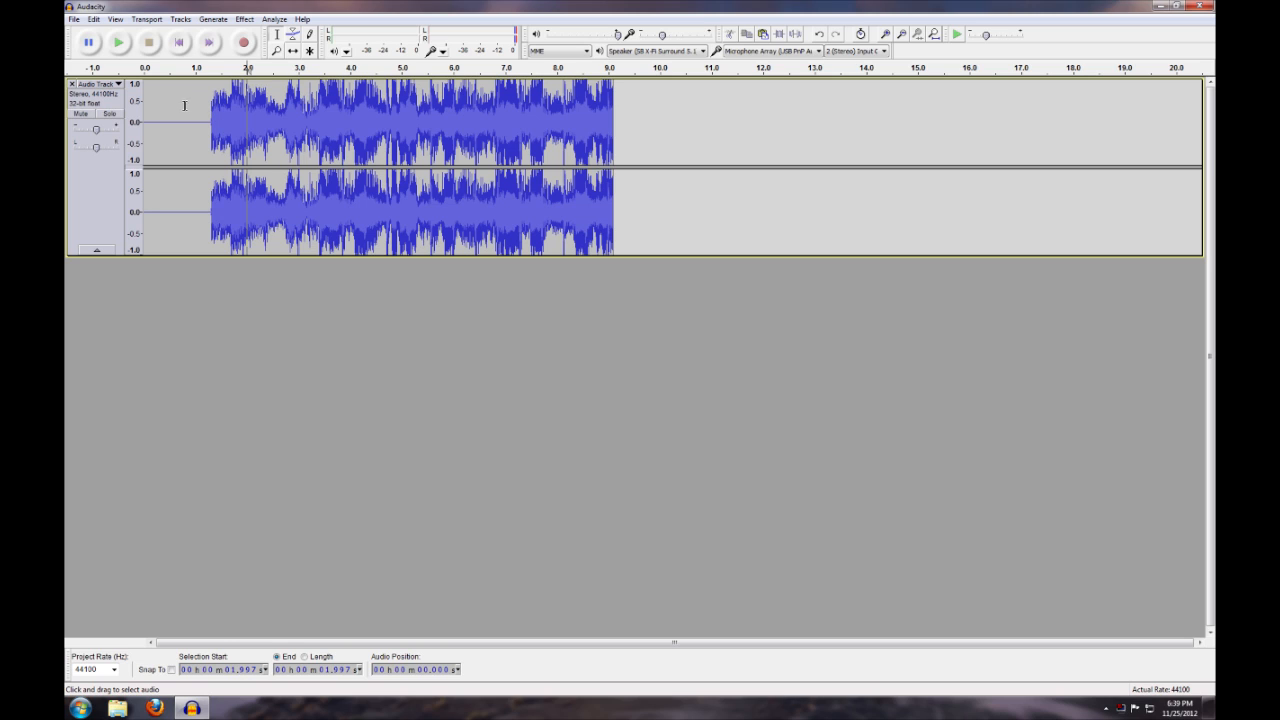
left_click_drag(153, 107, 675, 110)
left_click(662, 110)
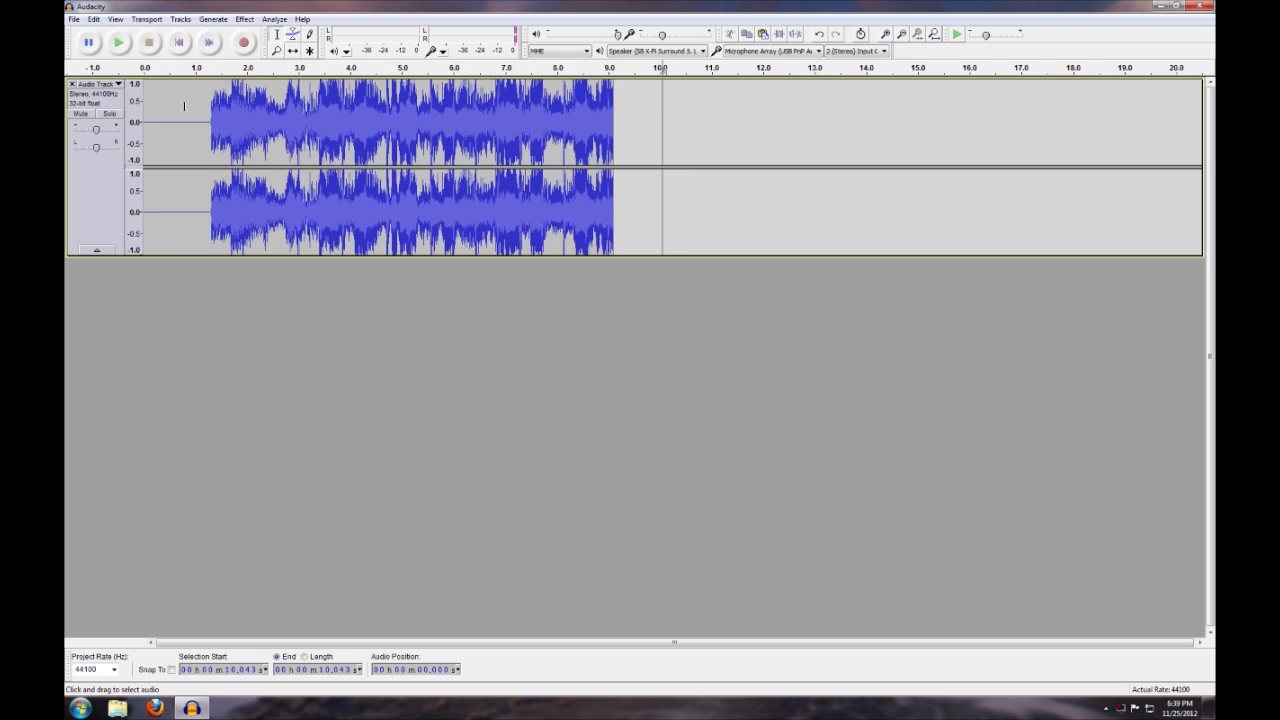
left_click(244, 19)
left_click(244, 19)
left_click(97, 199)
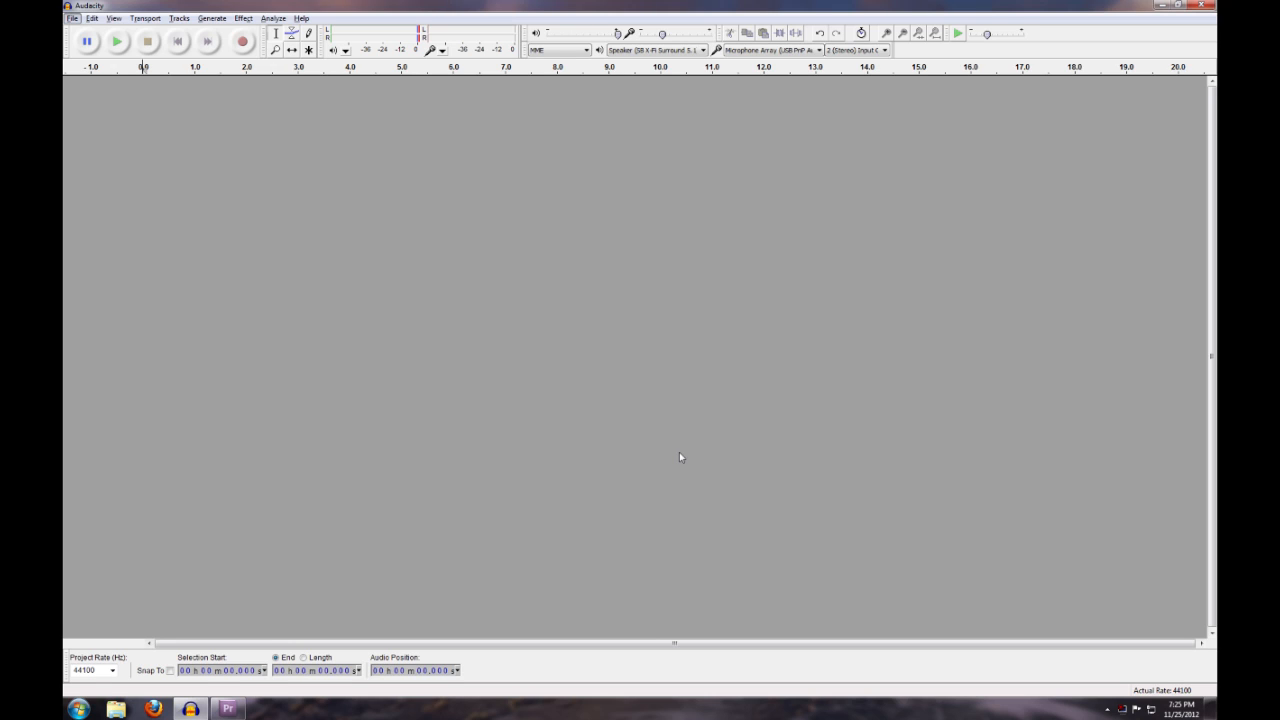
Enable Software Playthrough in the recording preferences and record a stereo take about 11 seconds long
left_click(91, 19)
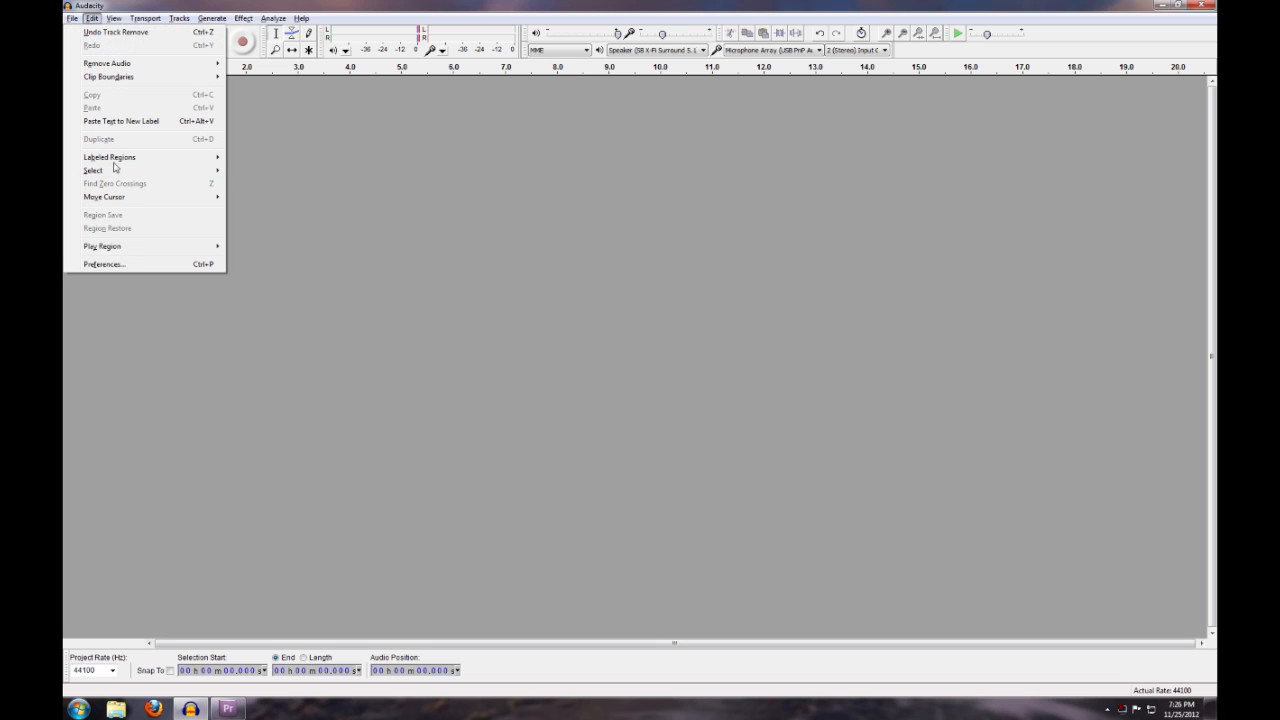
left_click(103, 264)
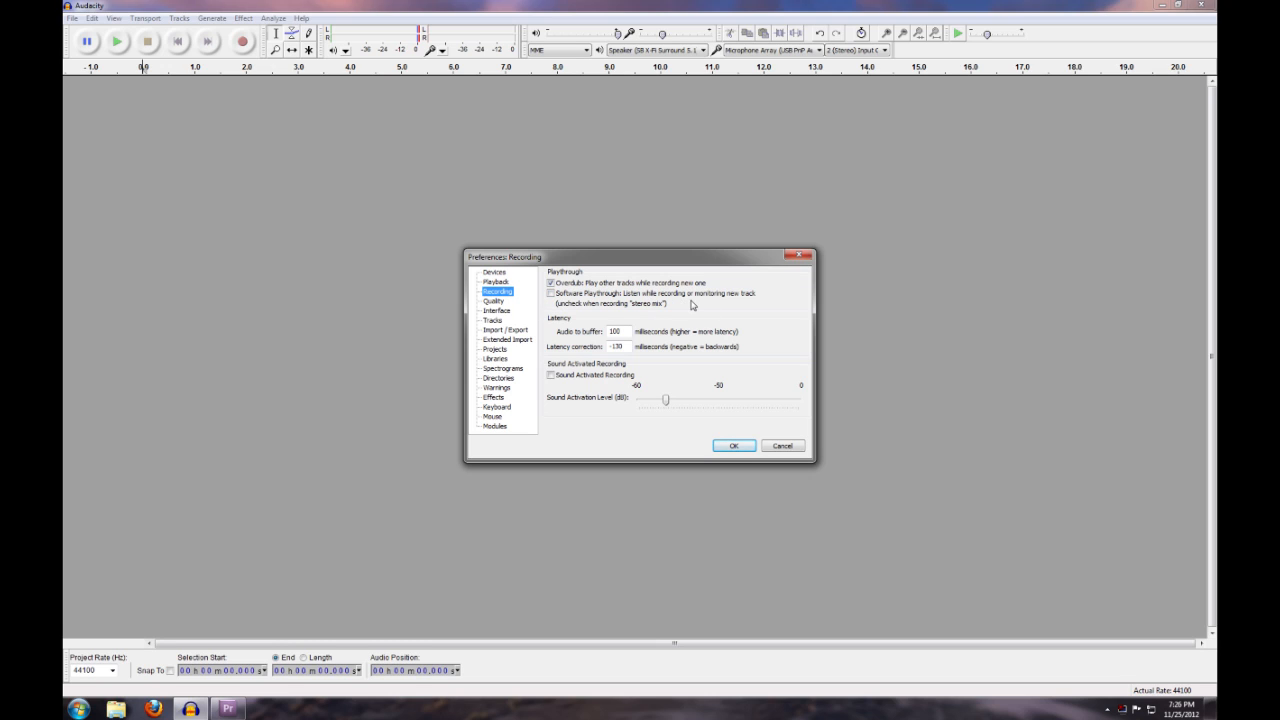
left_click(551, 294)
left_click(736, 446)
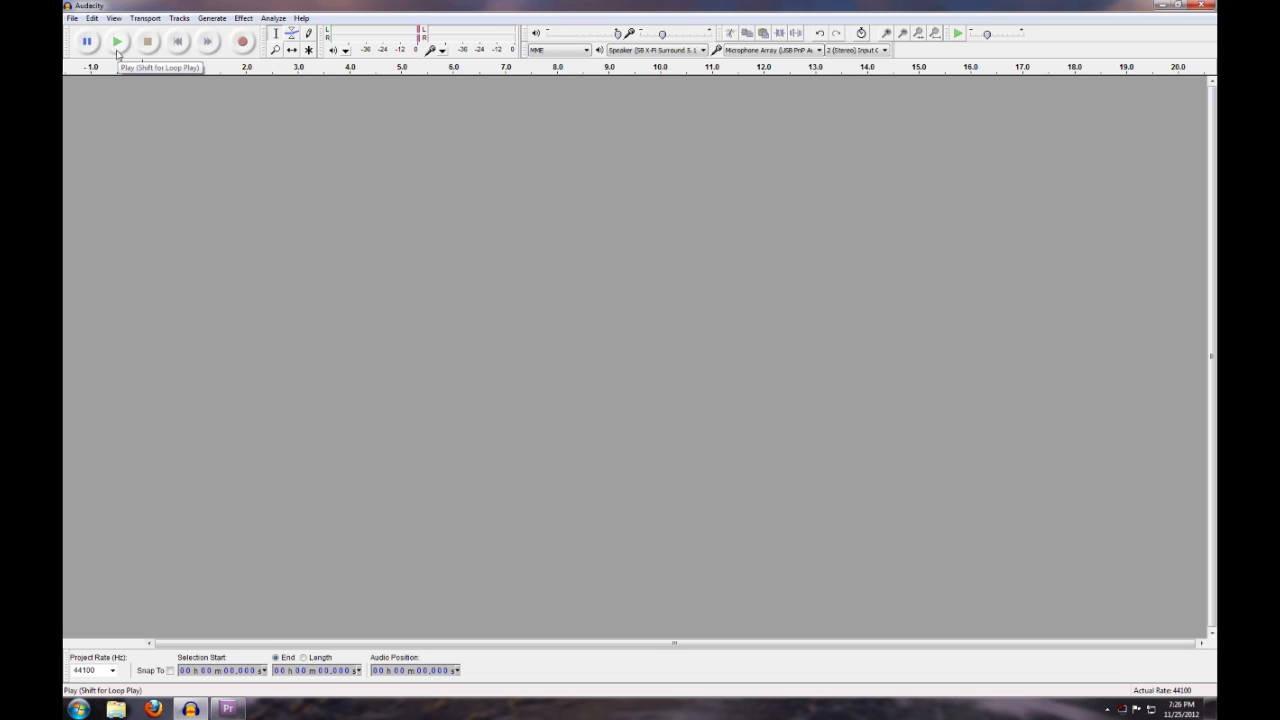
left_click(241, 42)
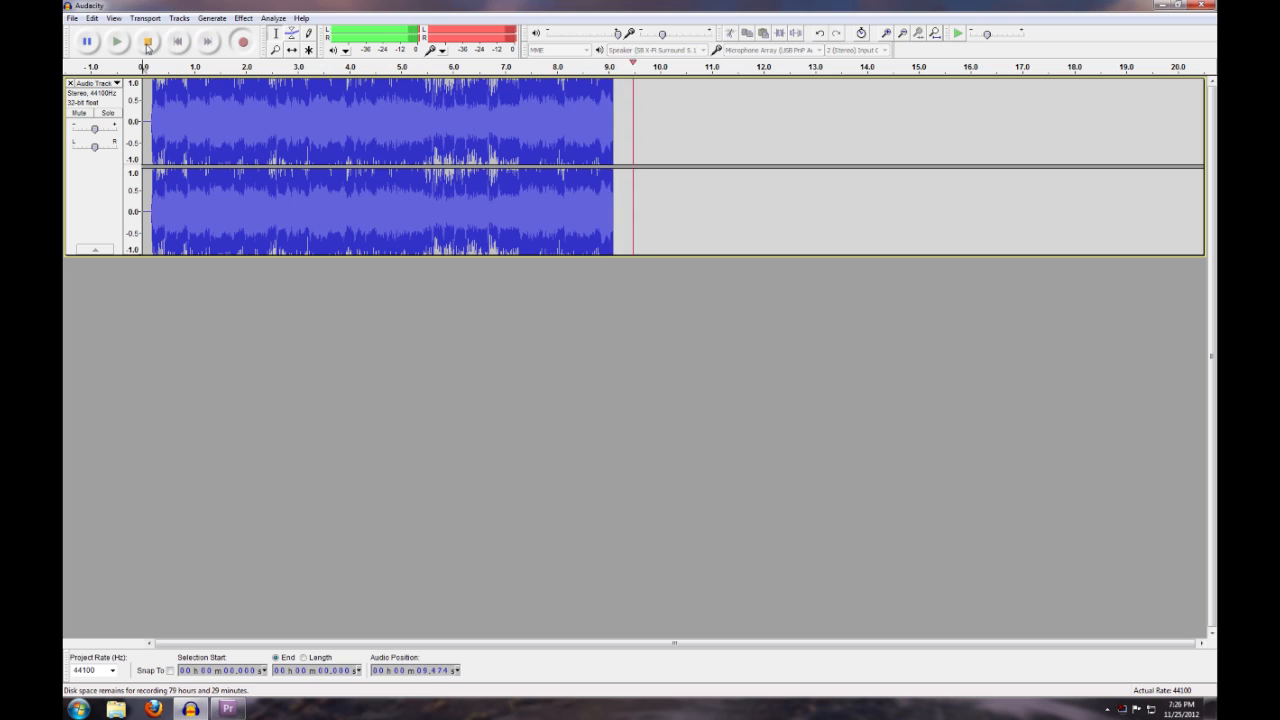
left_click(148, 45)
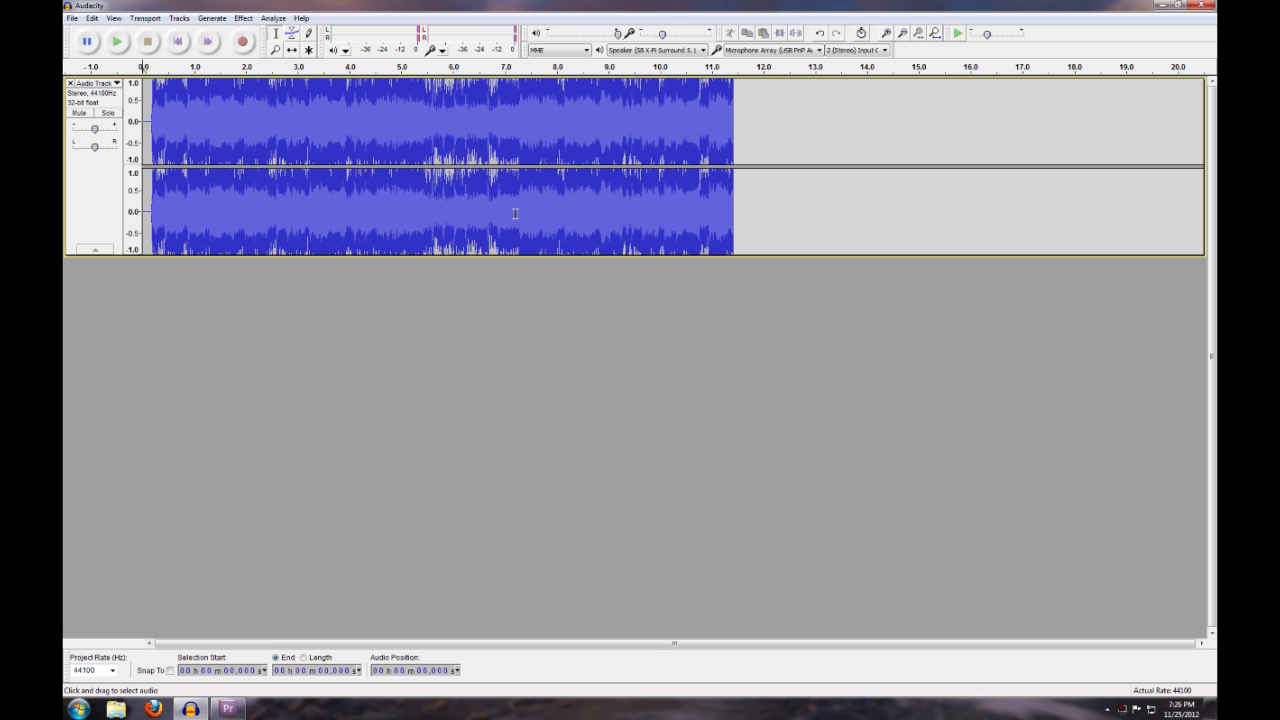
Disable Software Playthrough in the recording preferences
left_click(91, 18)
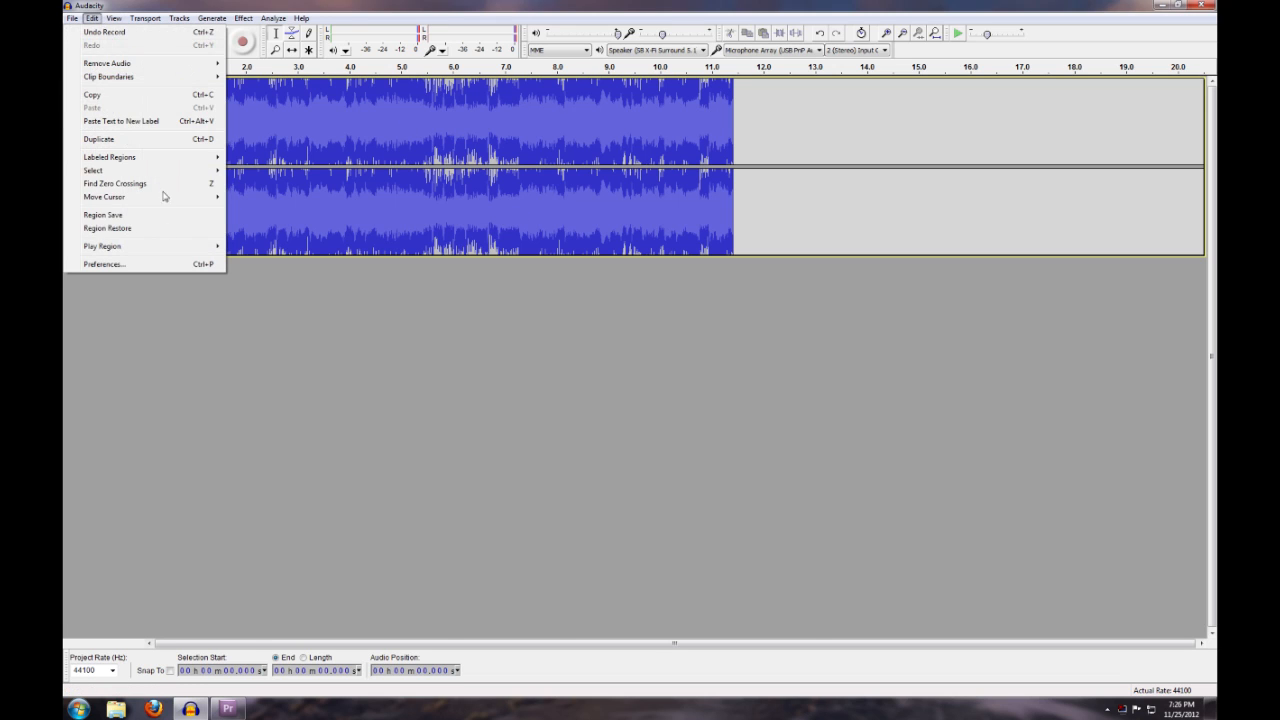
left_click(135, 264)
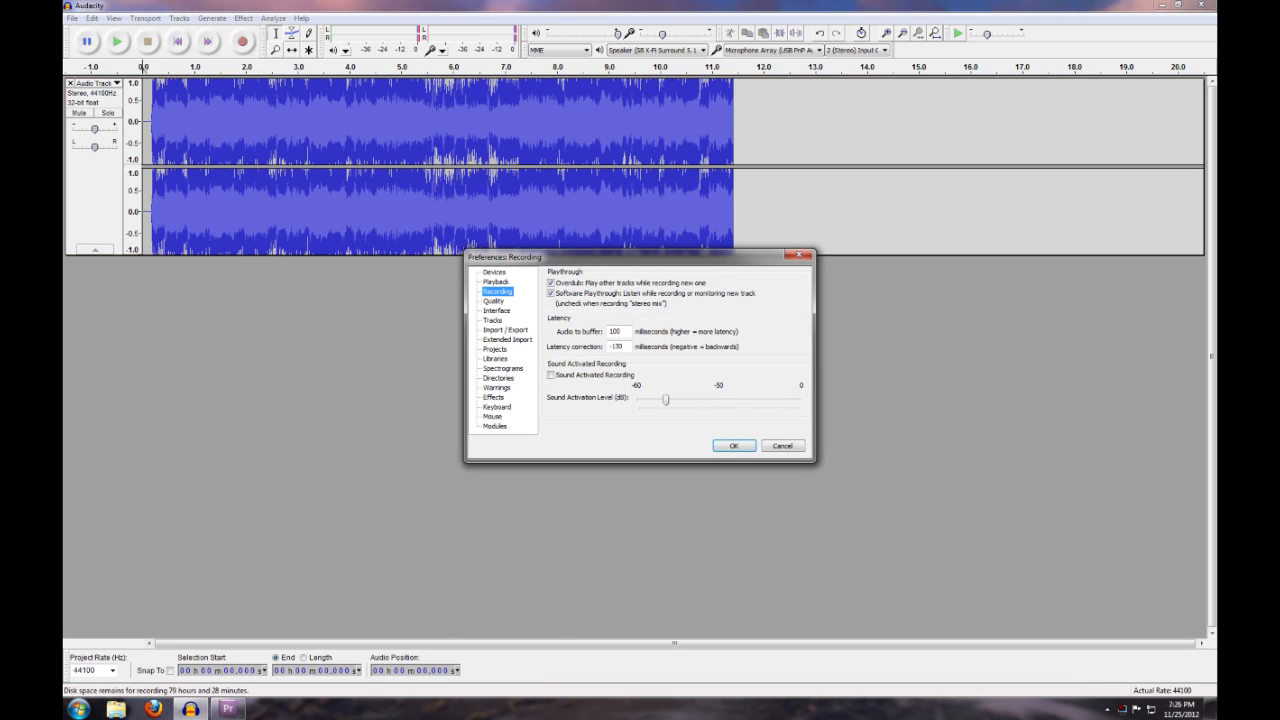
left_click(550, 293)
left_click(734, 446)
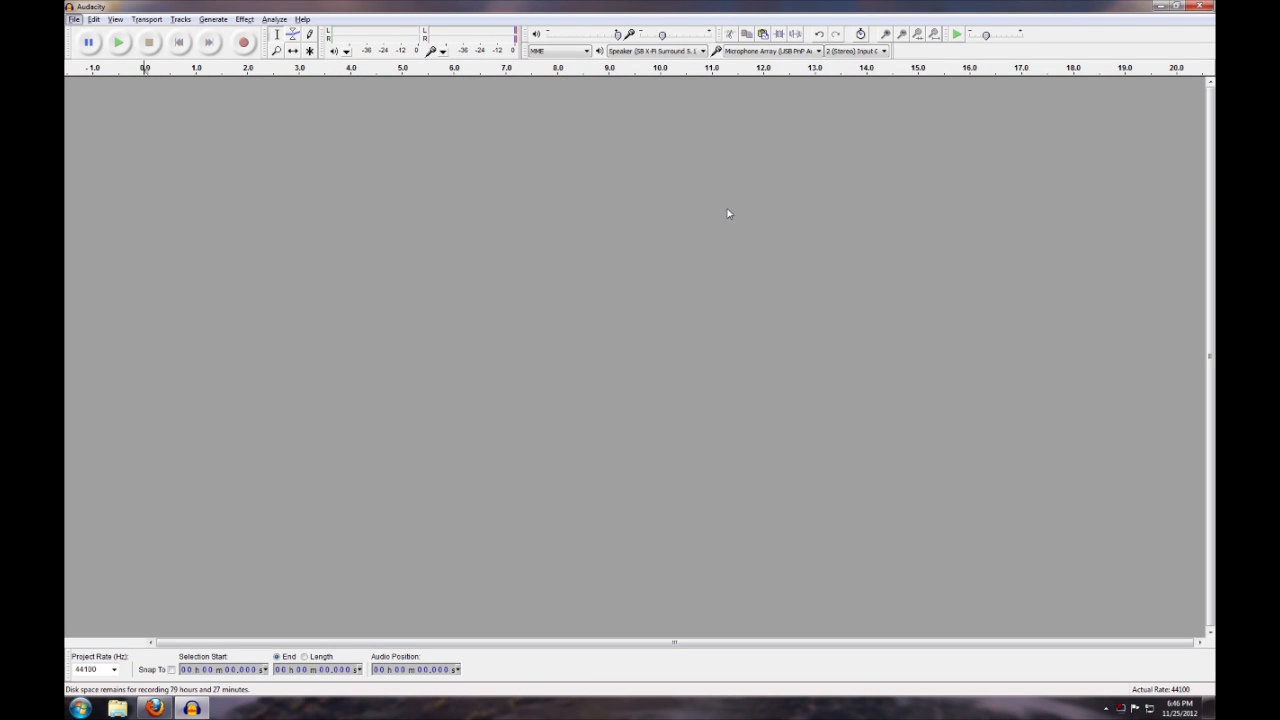
Open the Audacity manual in the web browser and go to its Frequently Asked Questions page
left_click(302, 19)
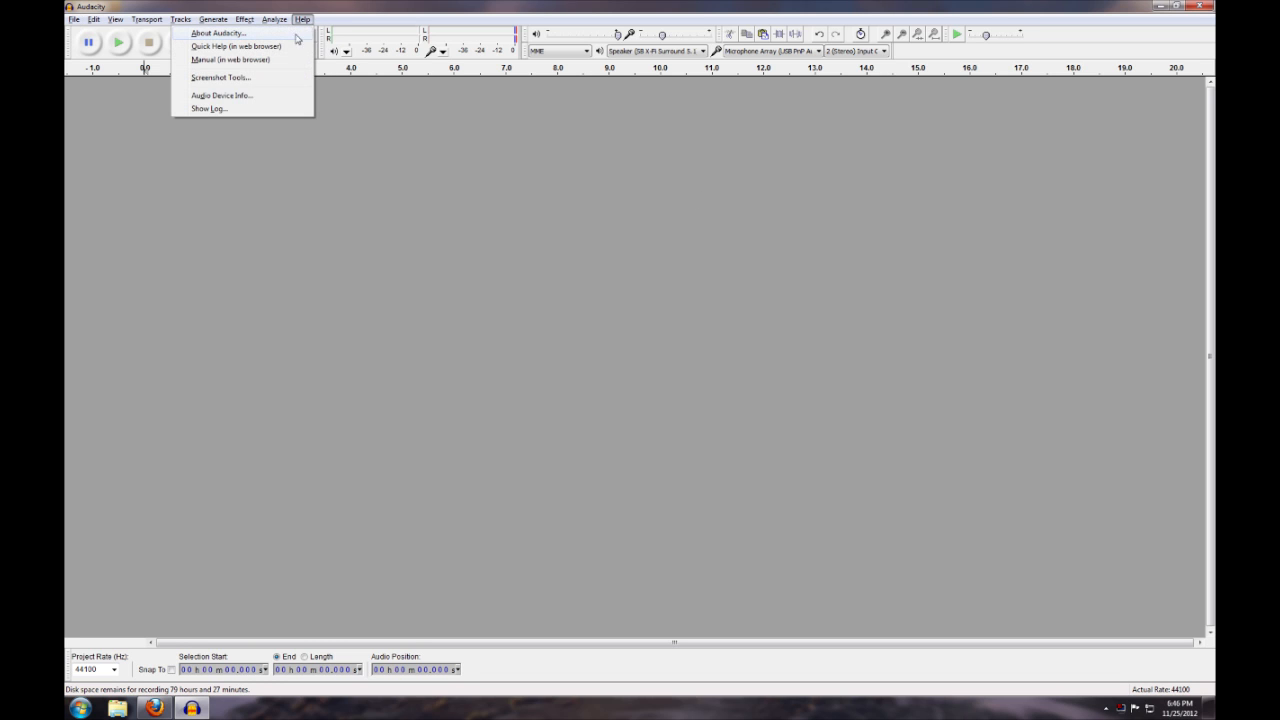
left_click(230, 60)
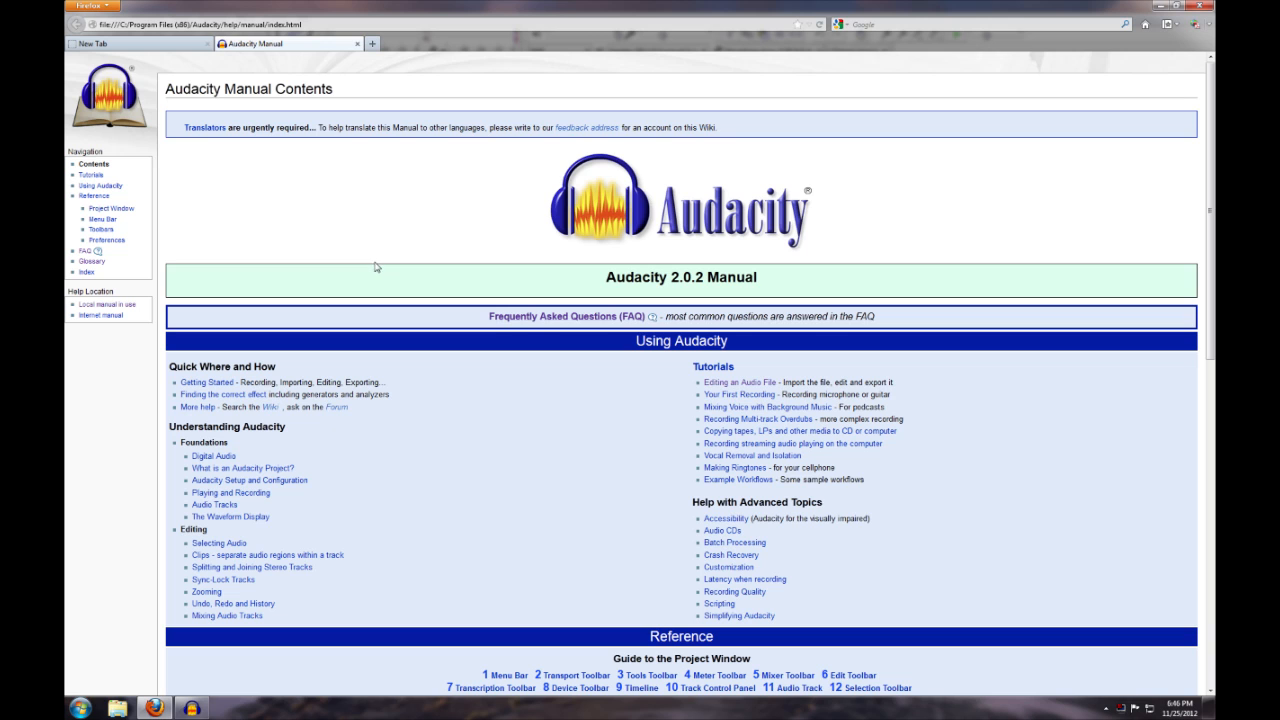
left_click(577, 319)
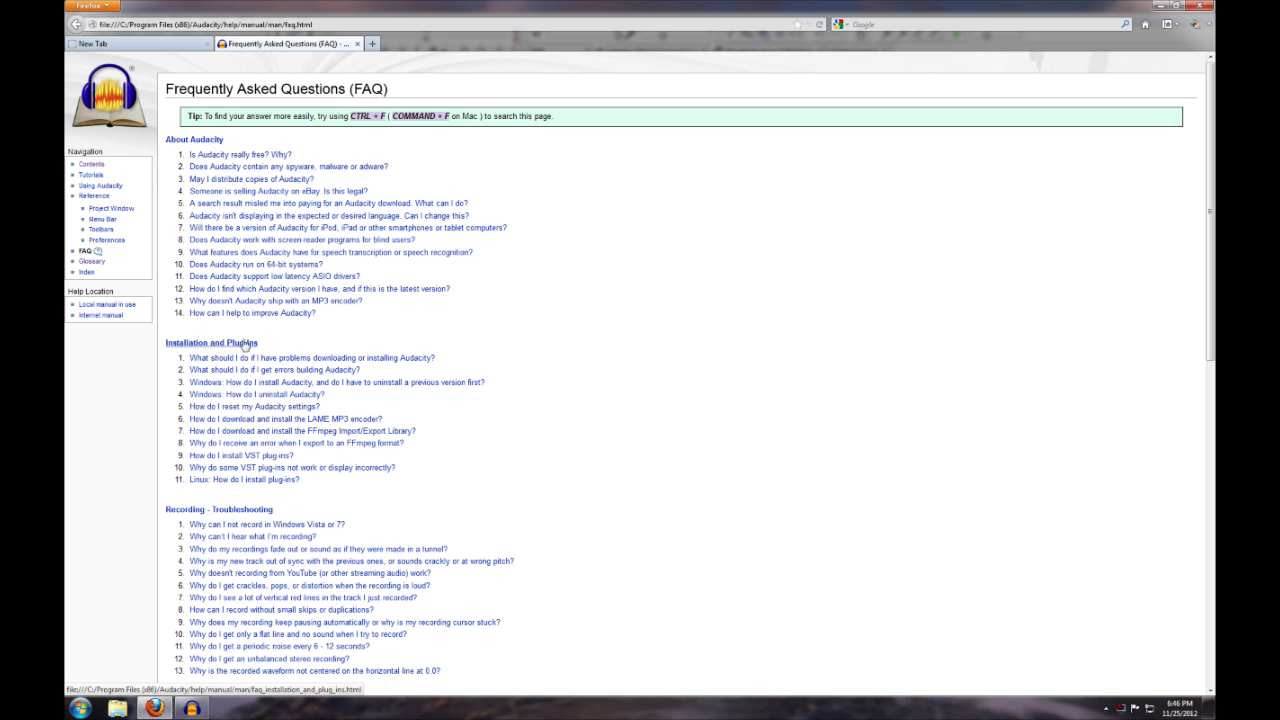
Return to the manual's contents page and look through its tutorials, reference and glossary sections
key("alt+Left")
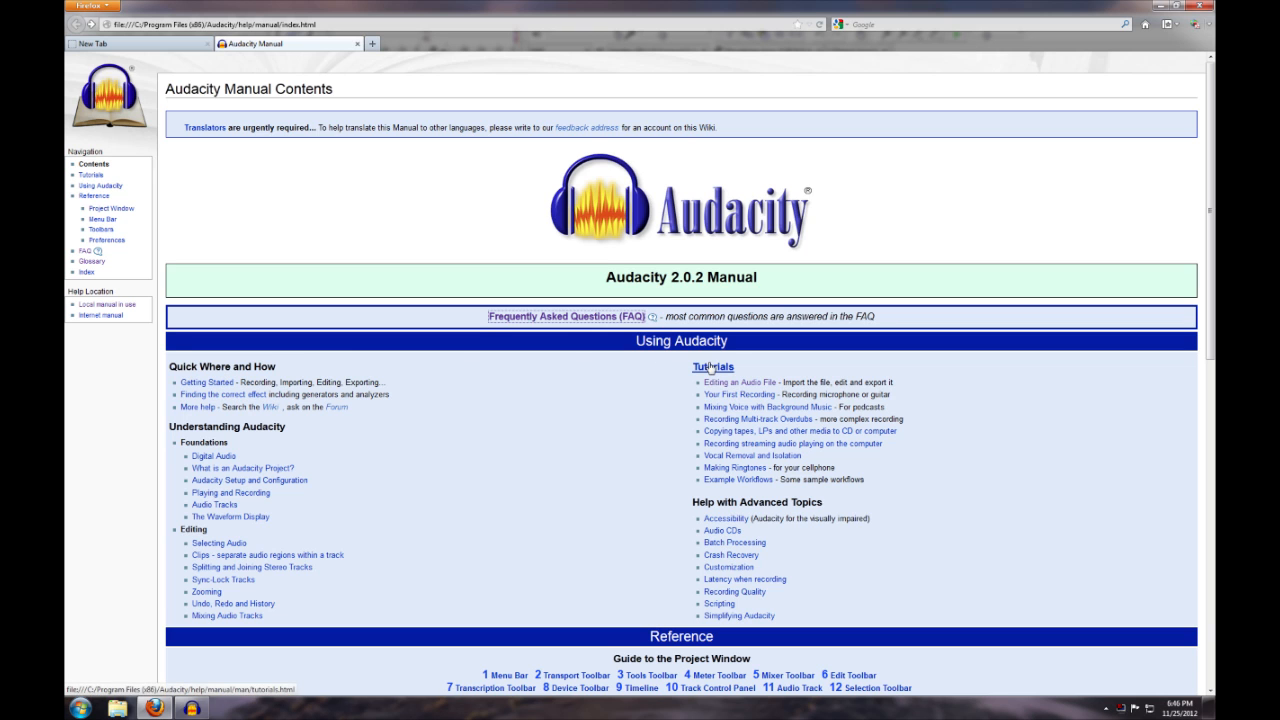
scroll(603, 372, "down", 1)
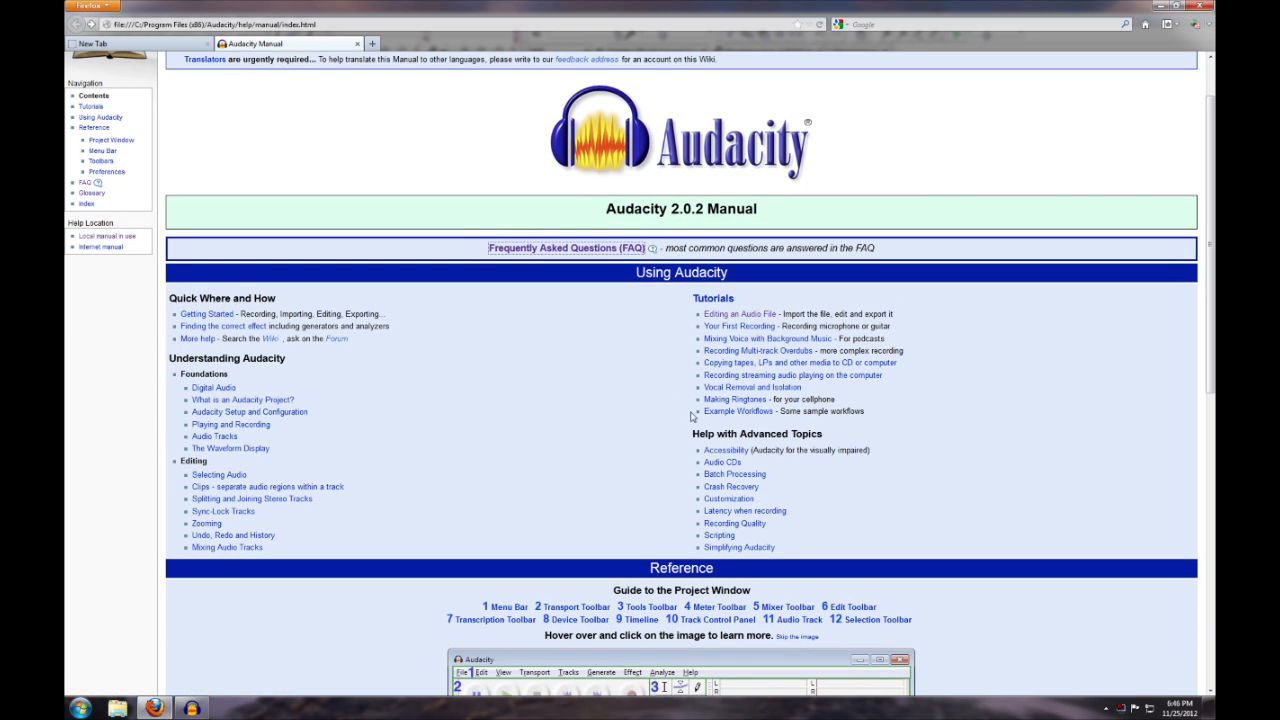
scroll(360, 483, "down", 8)
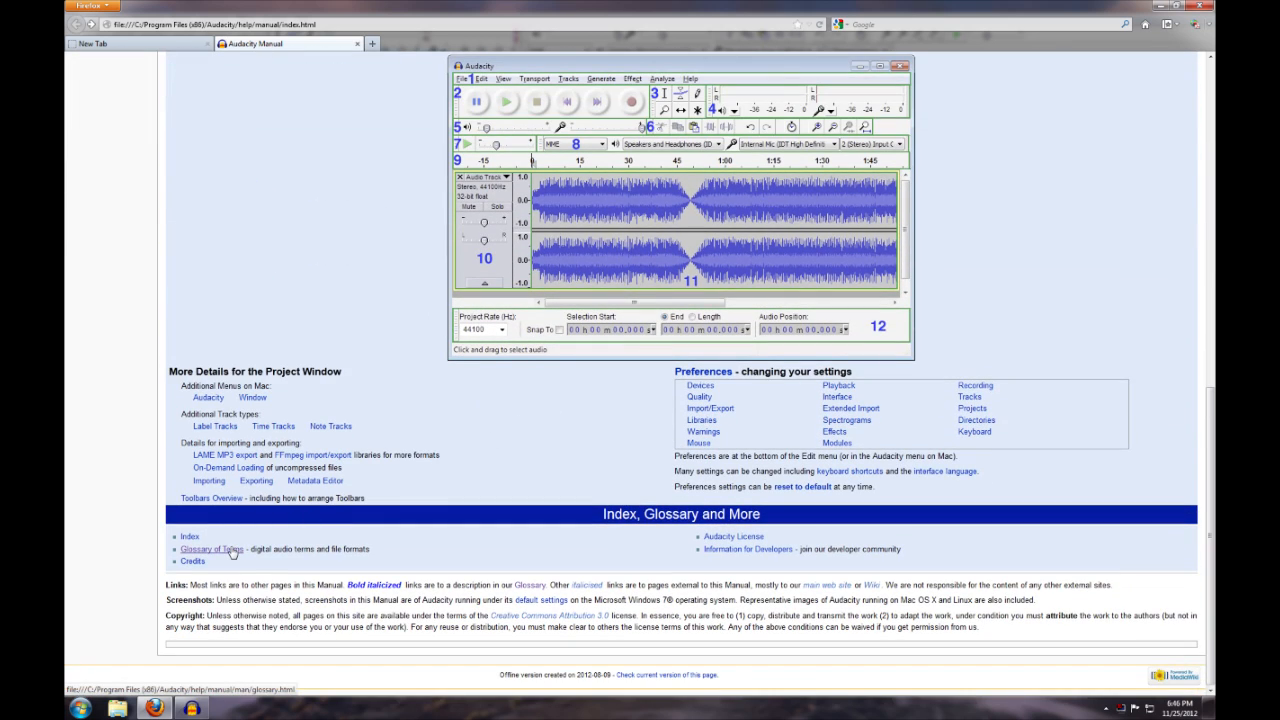
scroll(405, 425, "up", 9)
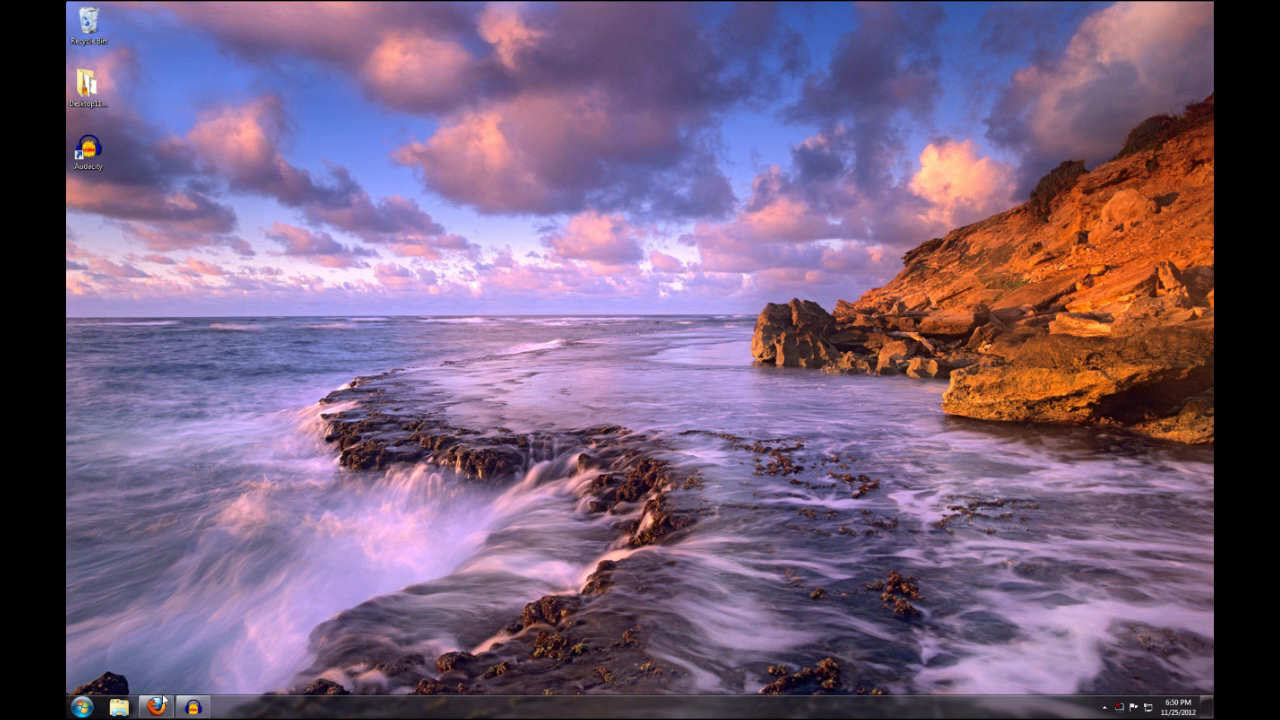
Switch to Firefox and open the Lame MP3 Encoder entry in the Worldstart Knowledge Base
left_click(157, 706)
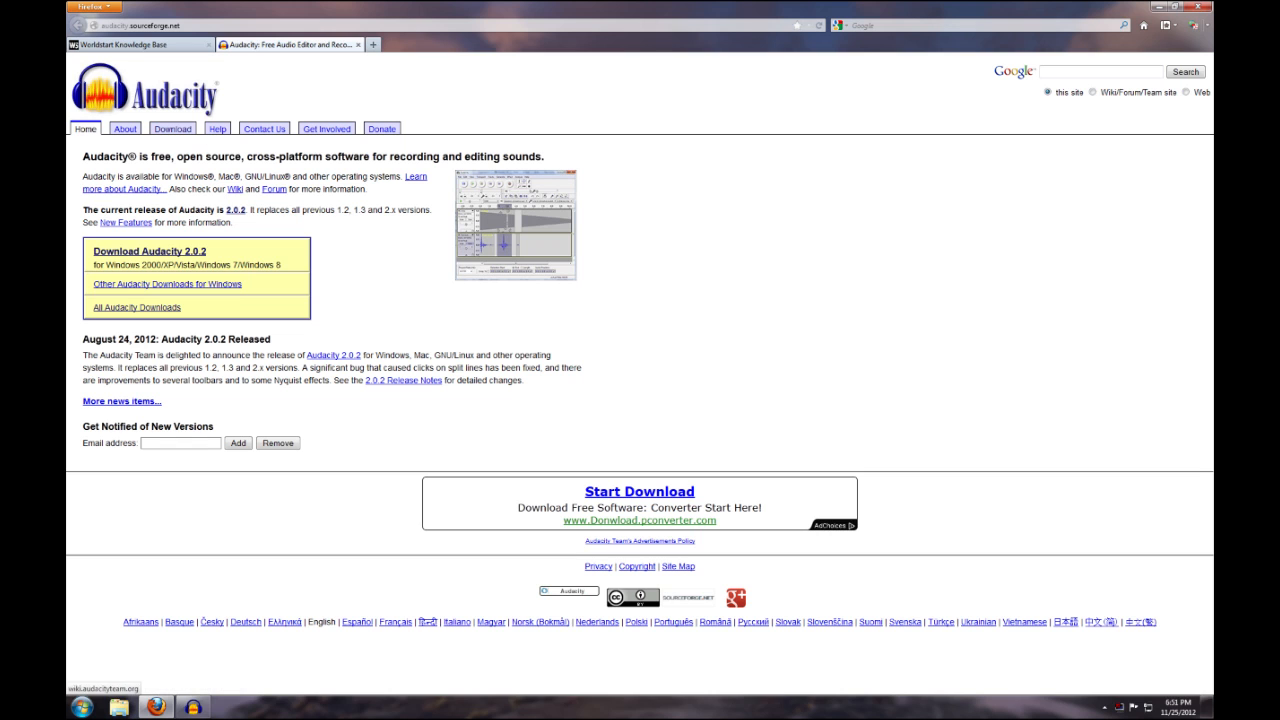
left_click(166, 50)
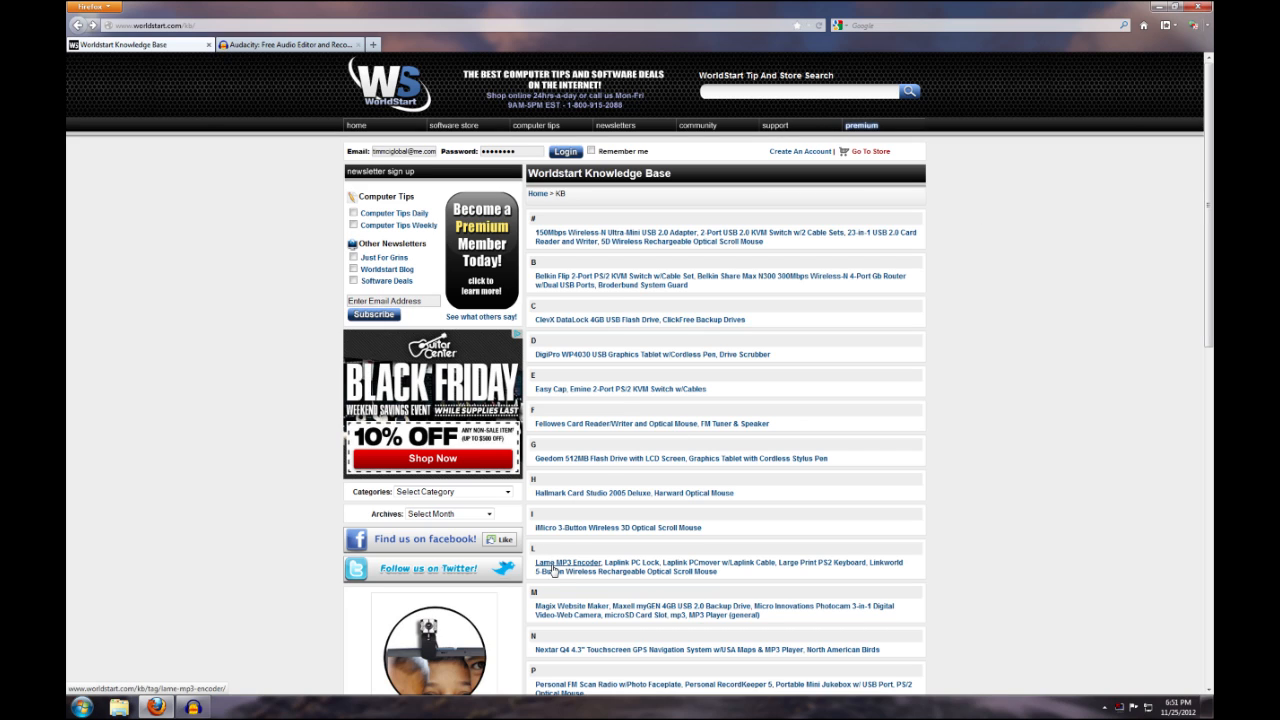
left_click(553, 566)
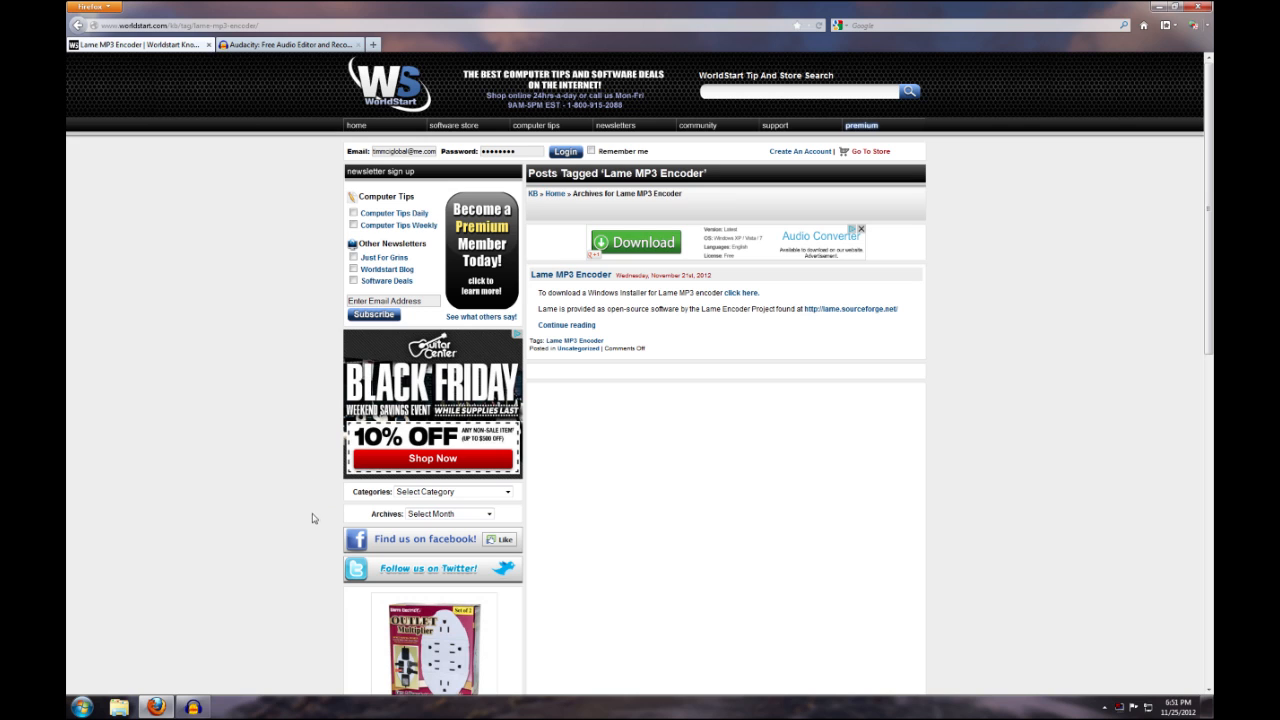
Switch to Audacity, choose Microphone Array (USB PnP Audio) as the recording device, and record a stereo take about 26 seconds long
left_click(193, 707)
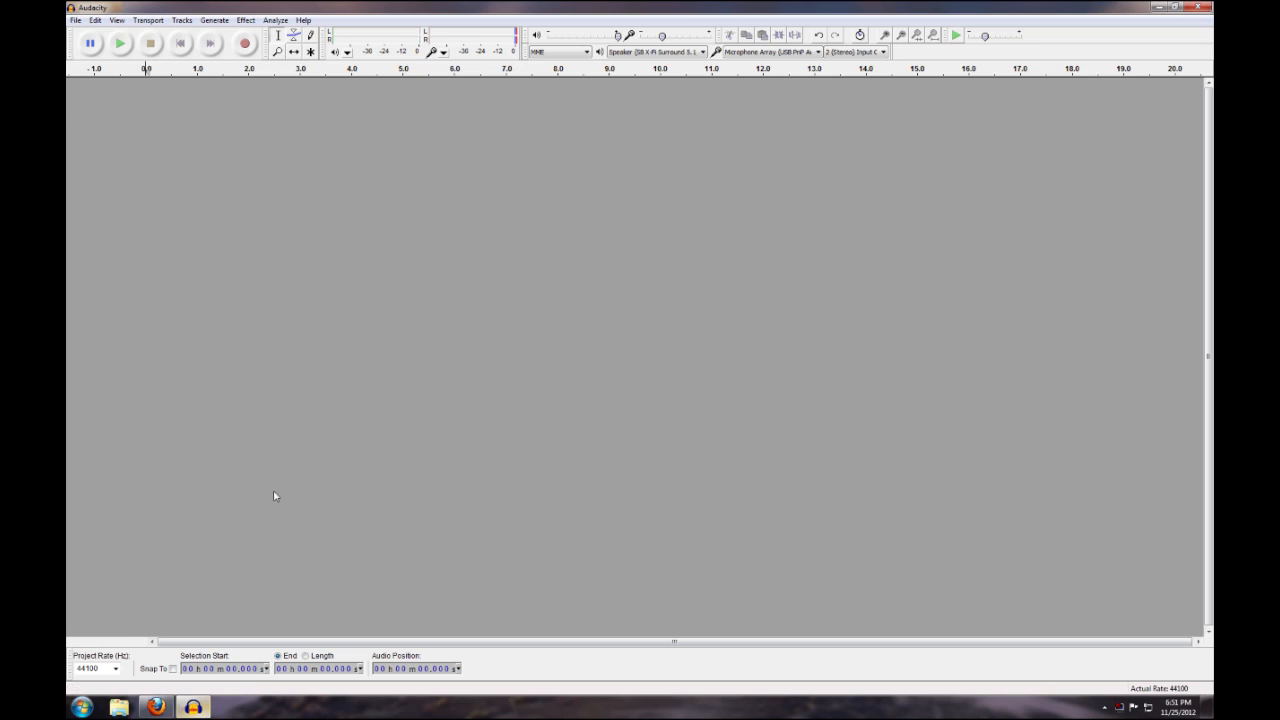
left_click(95, 20)
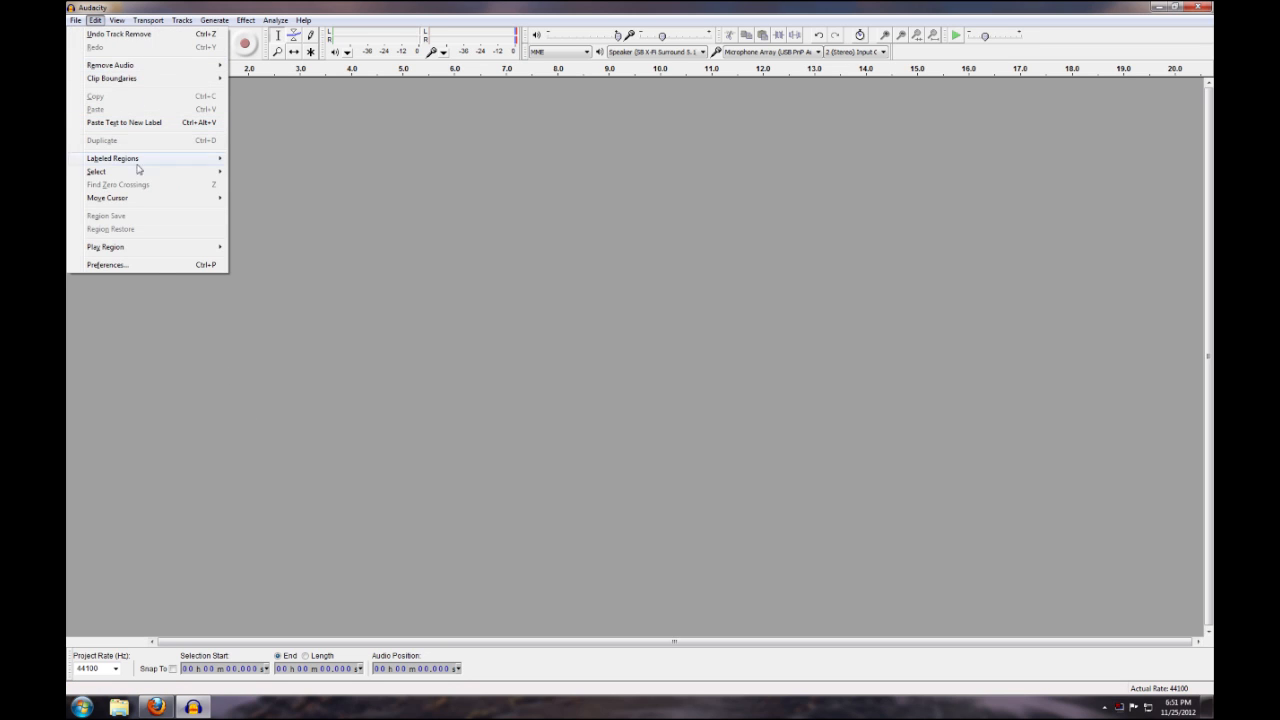
left_click(153, 265)
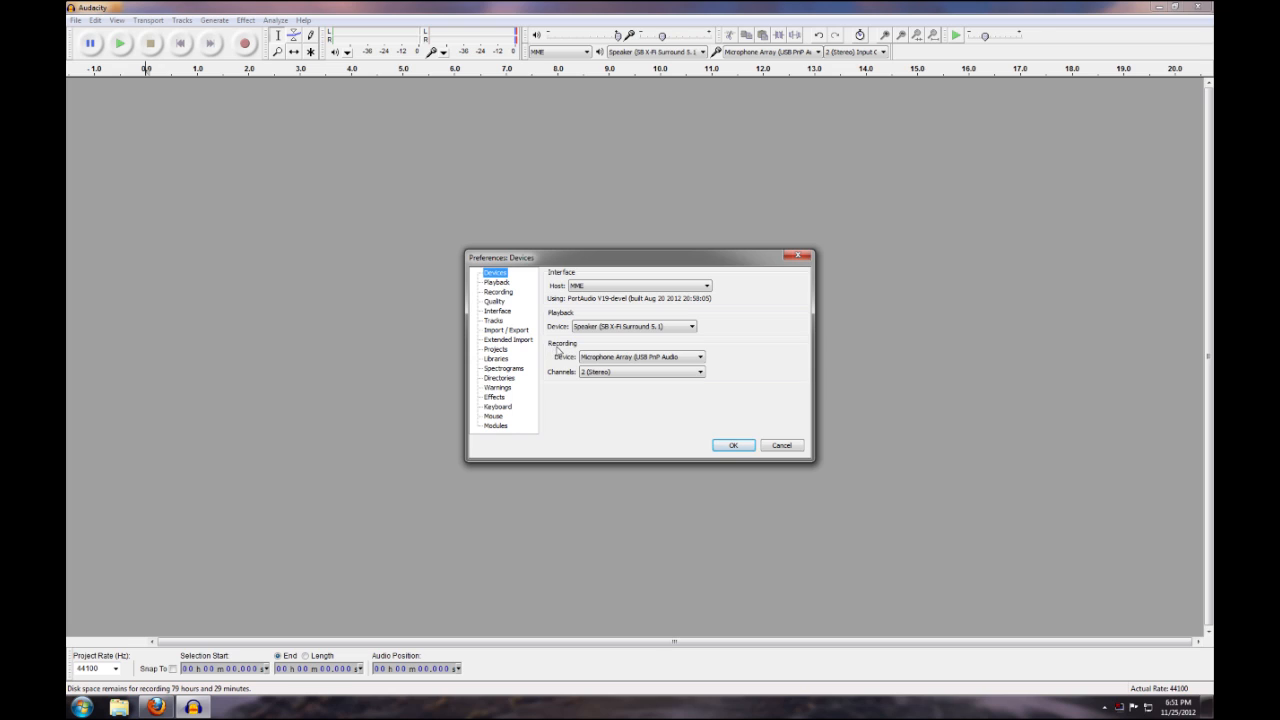
left_click(613, 358)
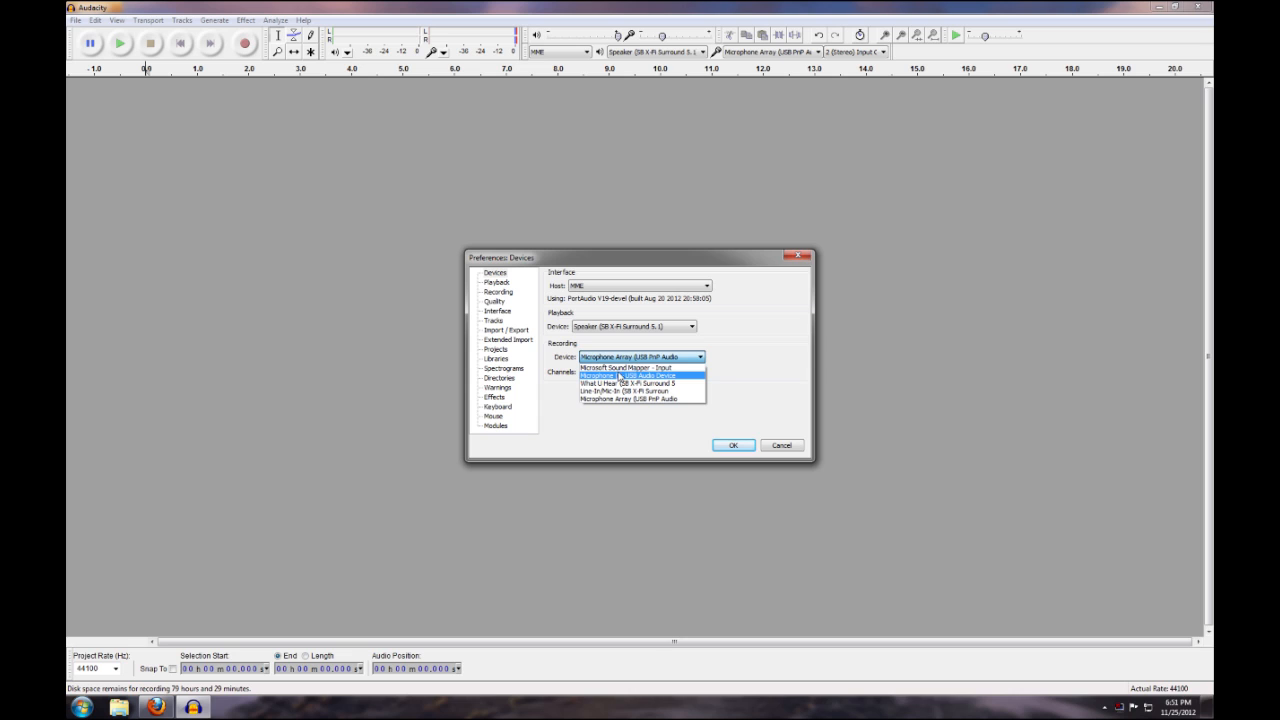
left_click(673, 400)
left_click(733, 445)
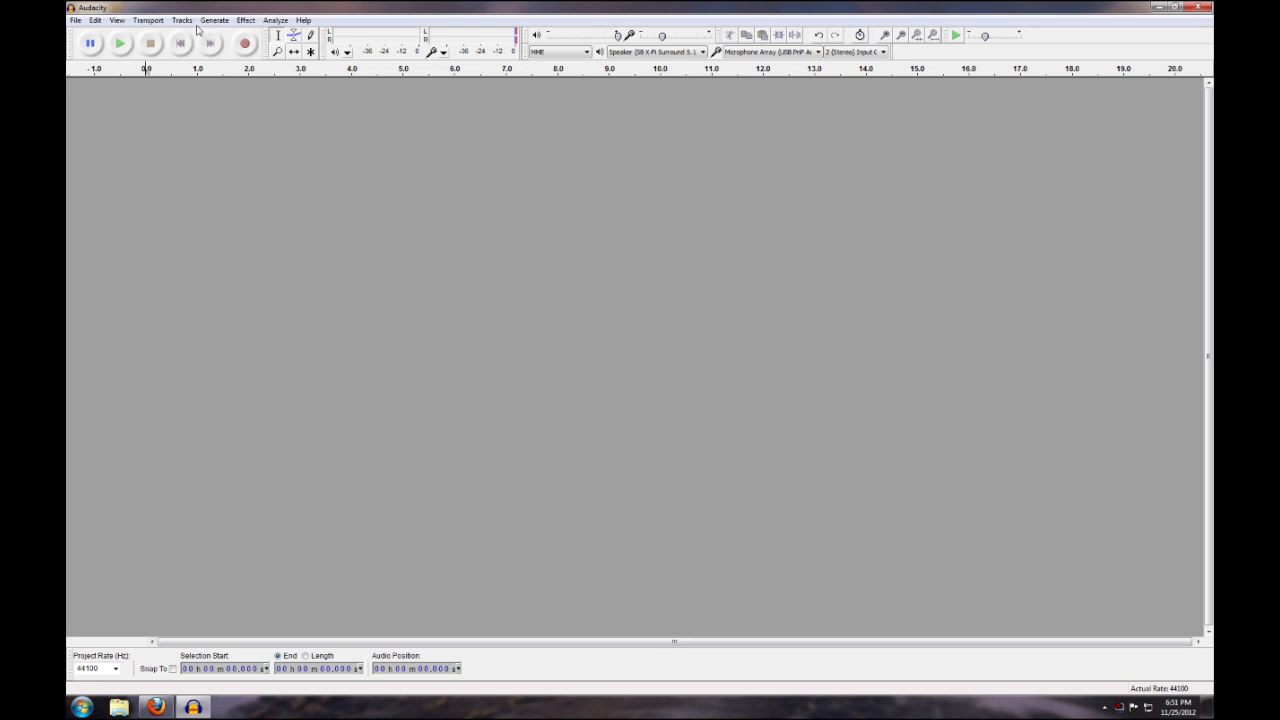
left_click(245, 44)
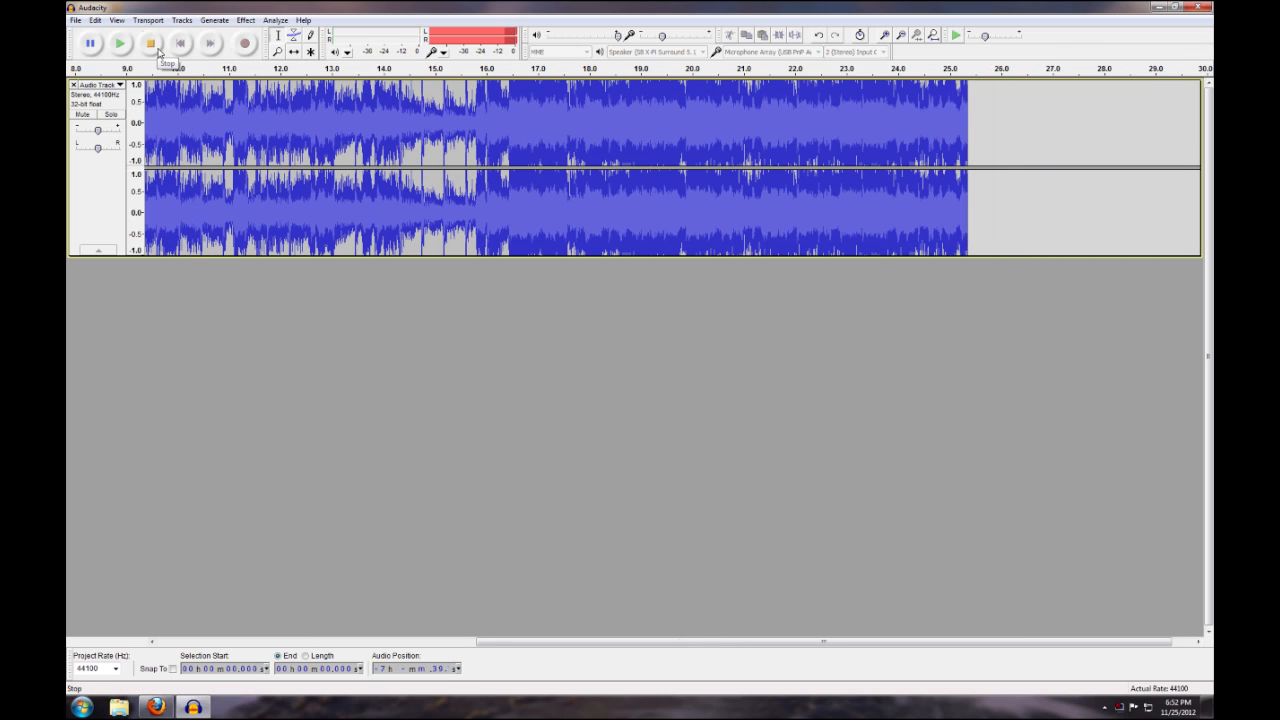
left_click(158, 52)
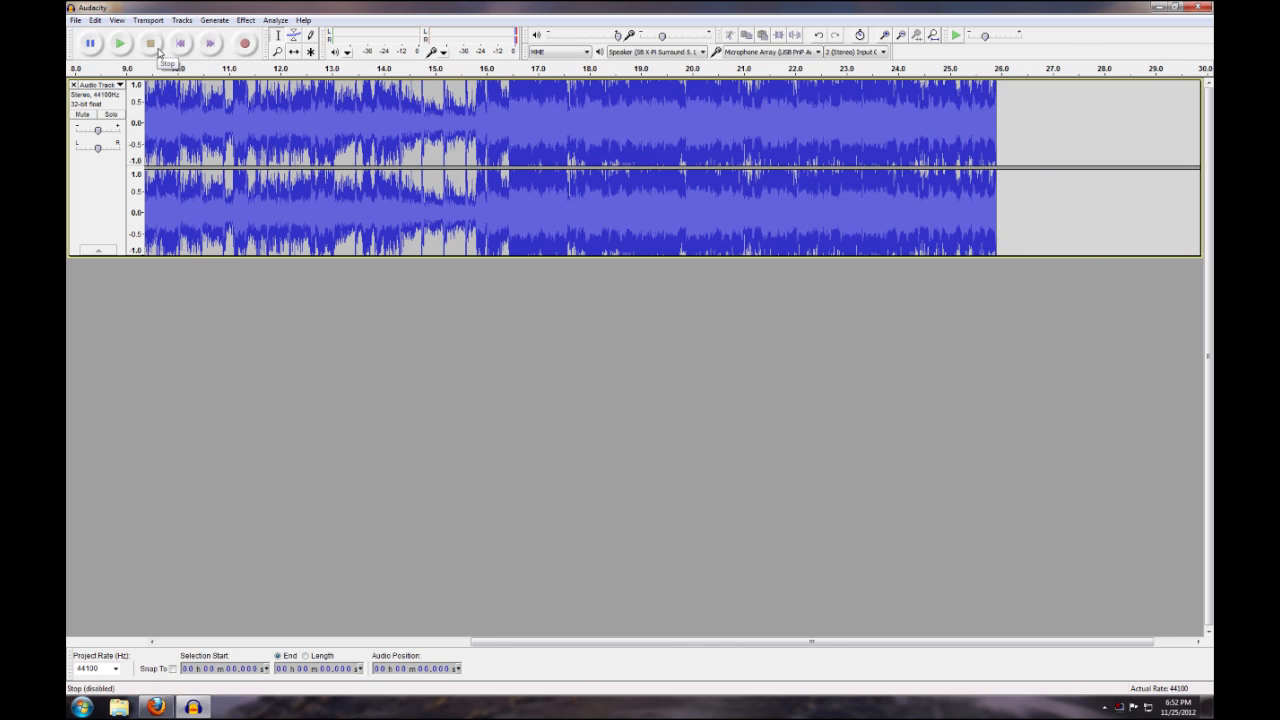
Start exporting the recording as MP3 Files with a constant bit rate of 320 kbps and joint stereo
left_click(78, 25)
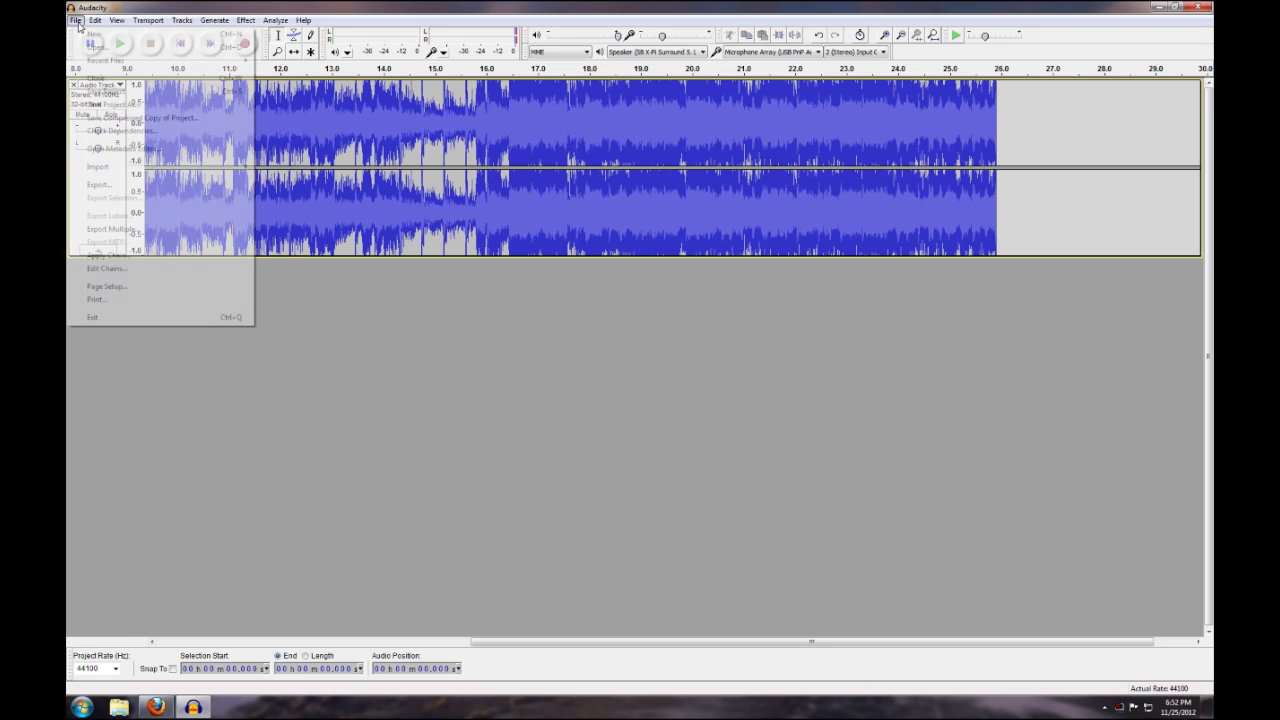
left_click(140, 185)
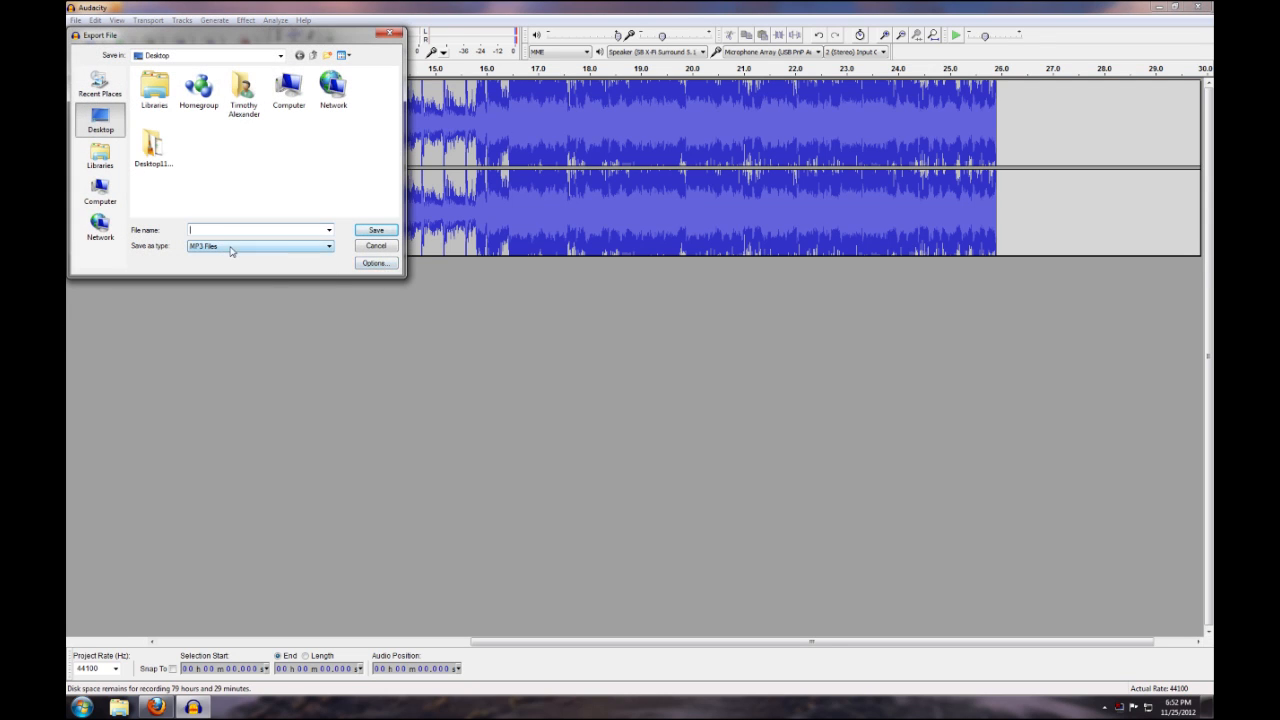
left_click(231, 247)
left_click(224, 288)
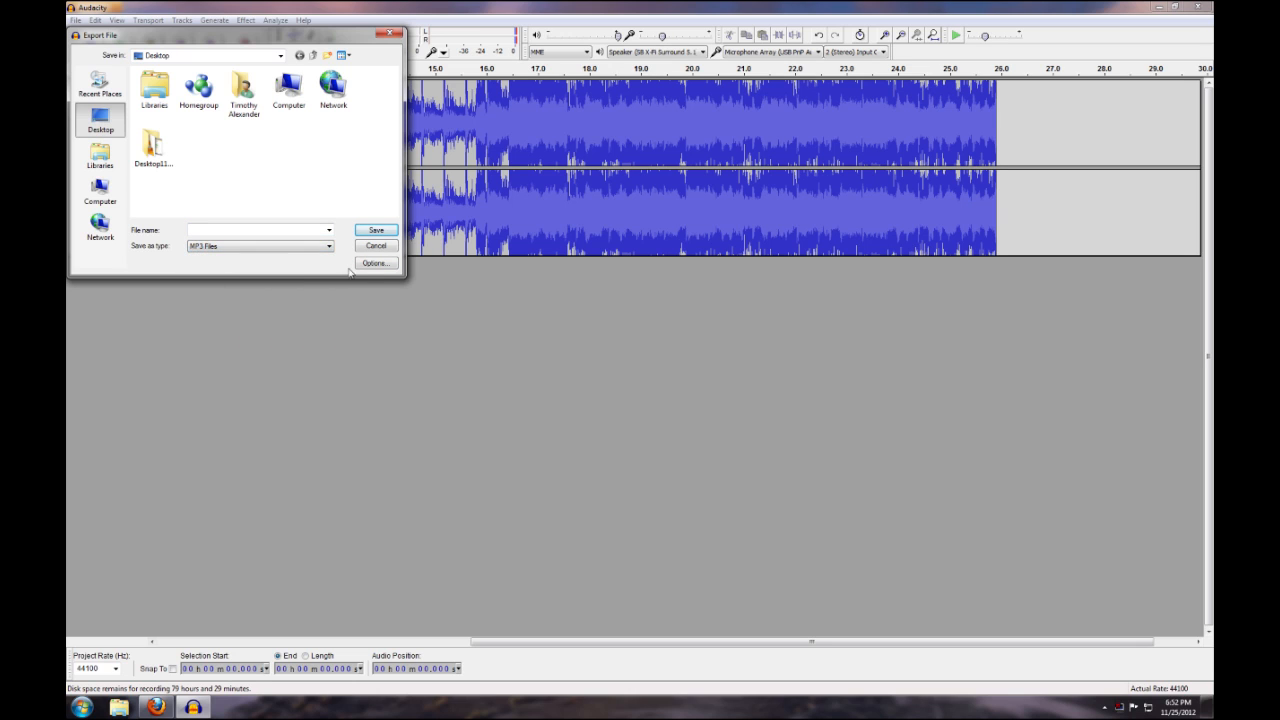
left_click(396, 266)
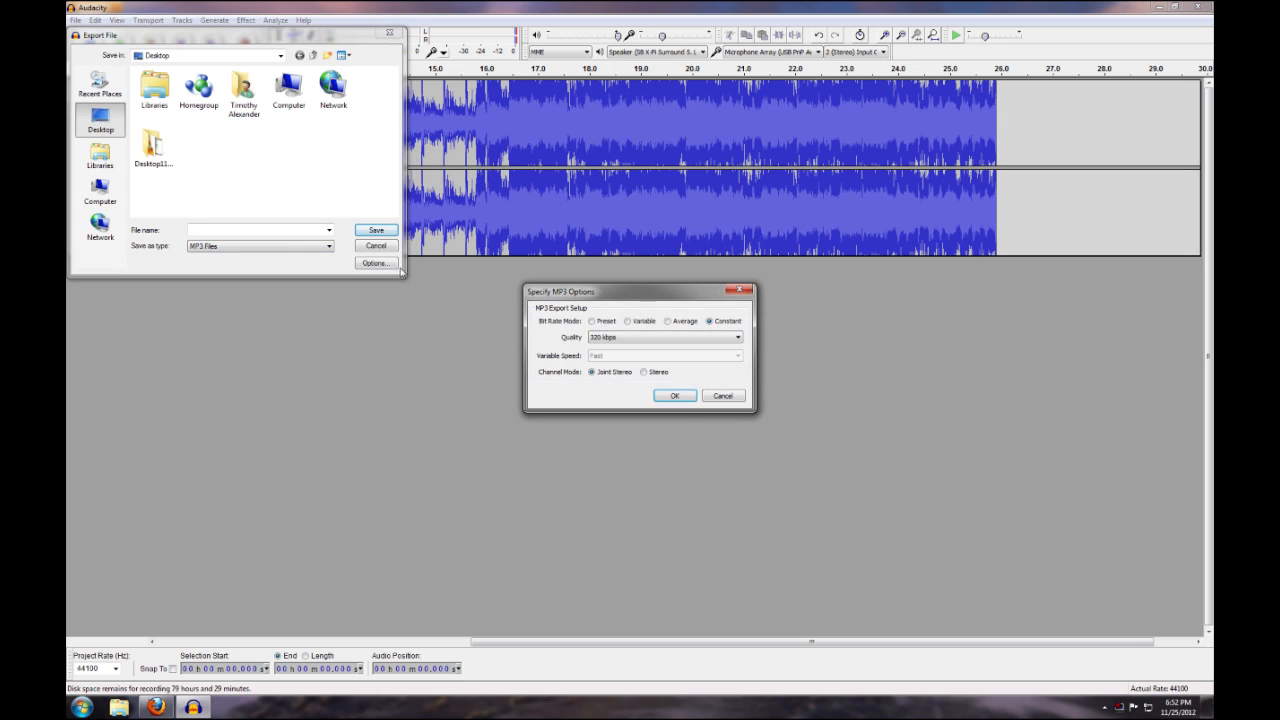
left_click(614, 341)
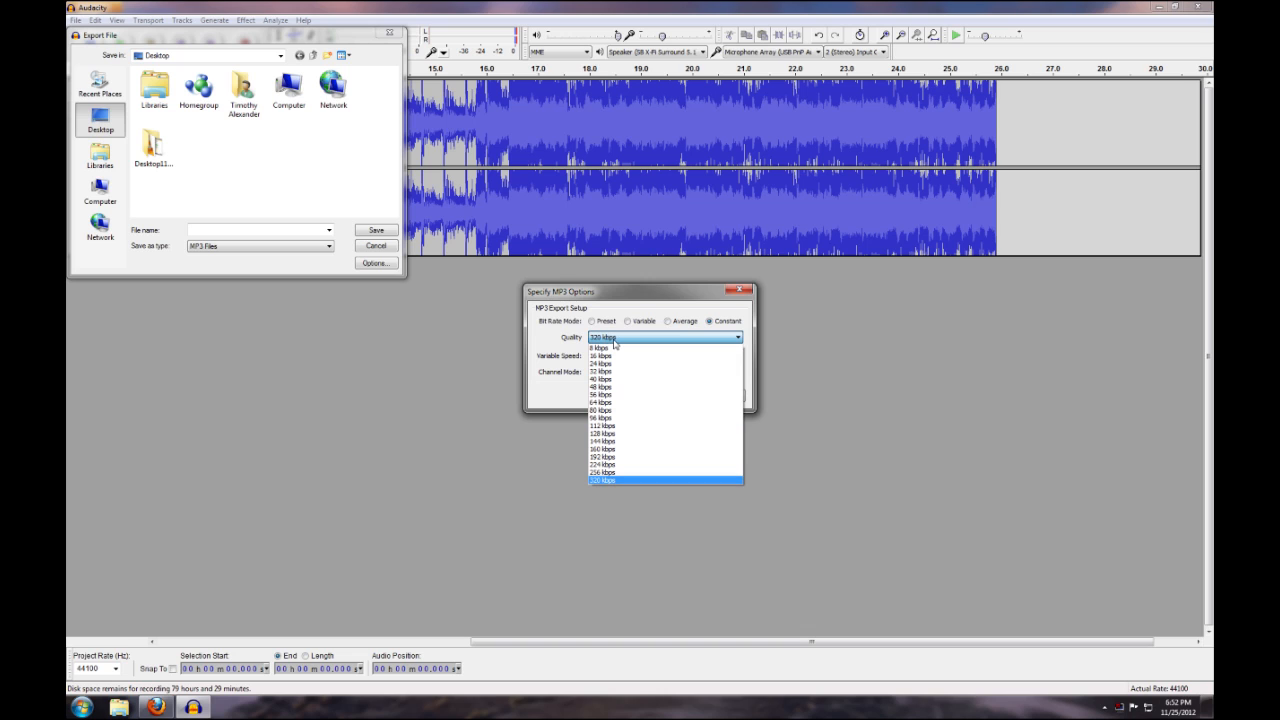
left_click(614, 342)
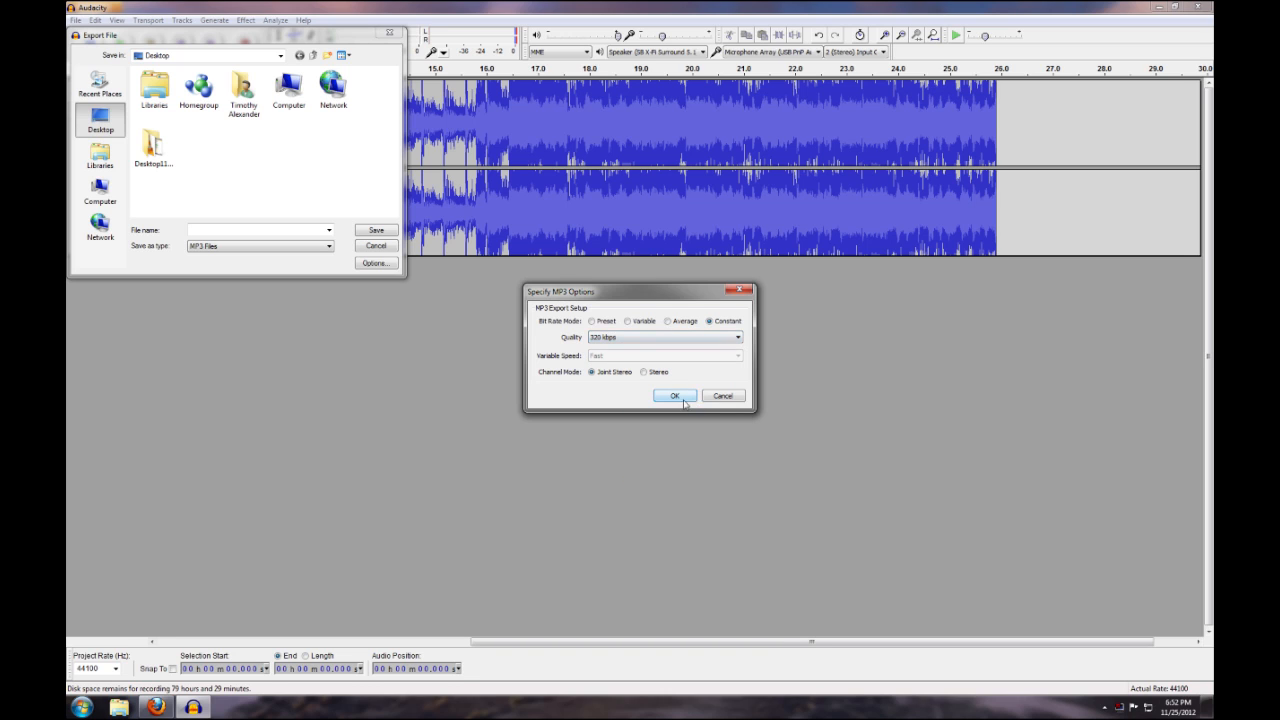
left_click(684, 398)
Name the export file "Lifehouse - All IN" and save it on the Desktop
left_click(268, 231)
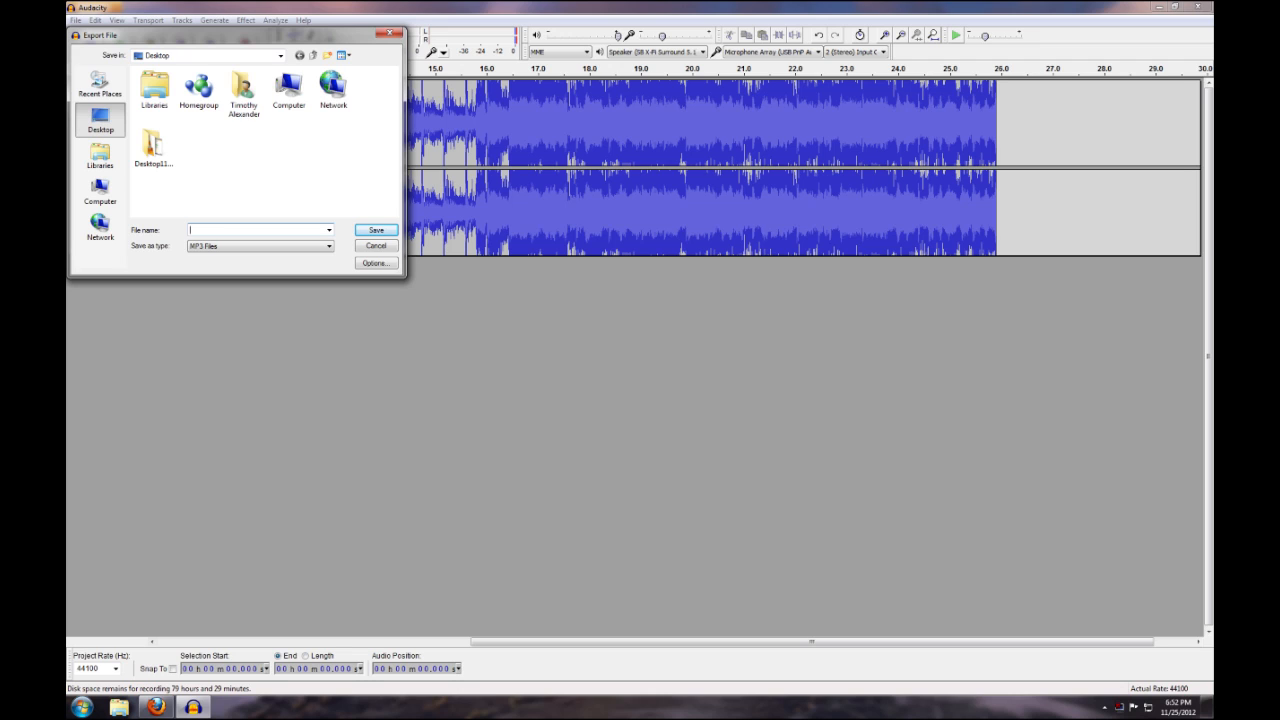
type("Lifehouse - All In")
left_click(374, 230)
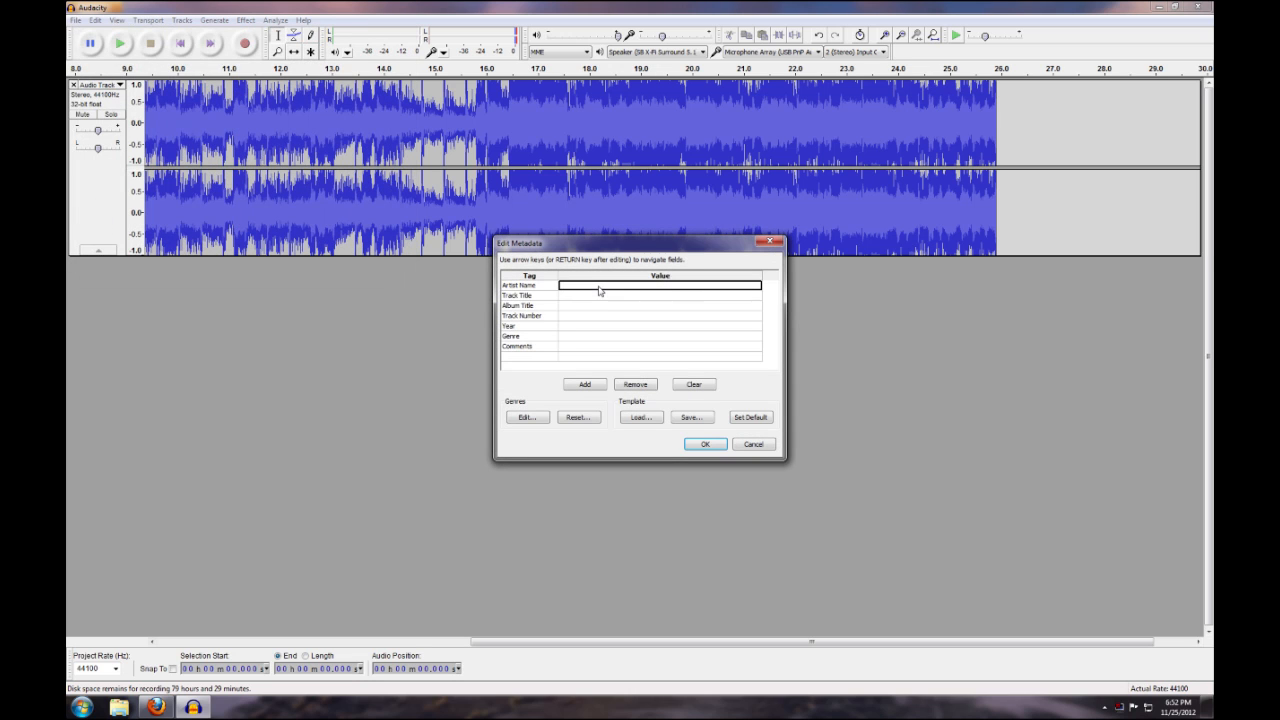
Tag the export with artist name Lifehouse and track title All In, and complete the export
type("Lifehouse")
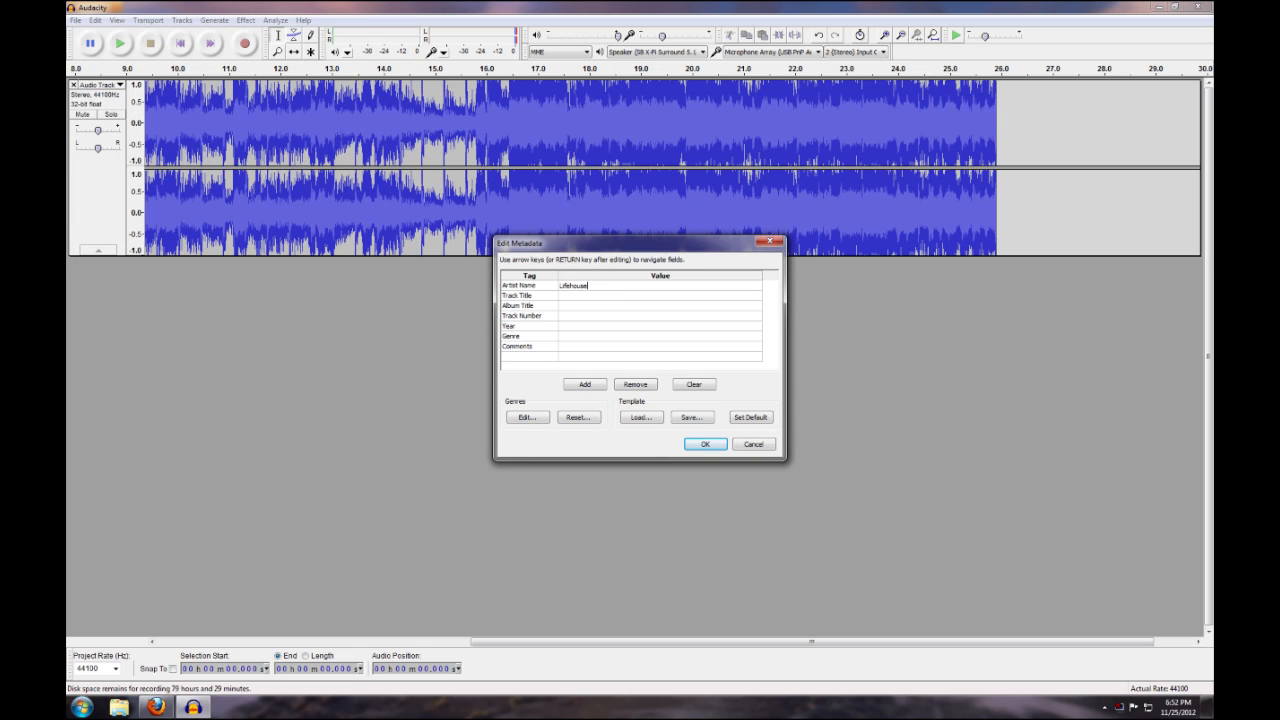
key("Return")
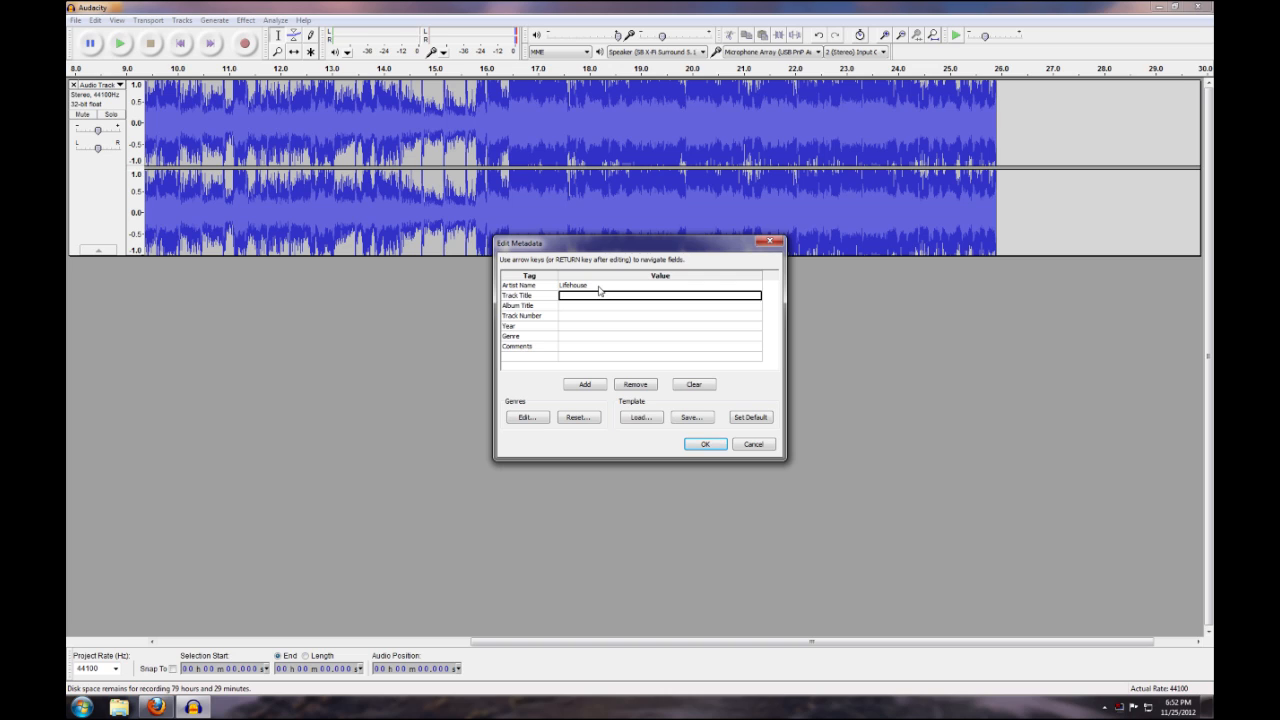
type("All In")
key("Return")
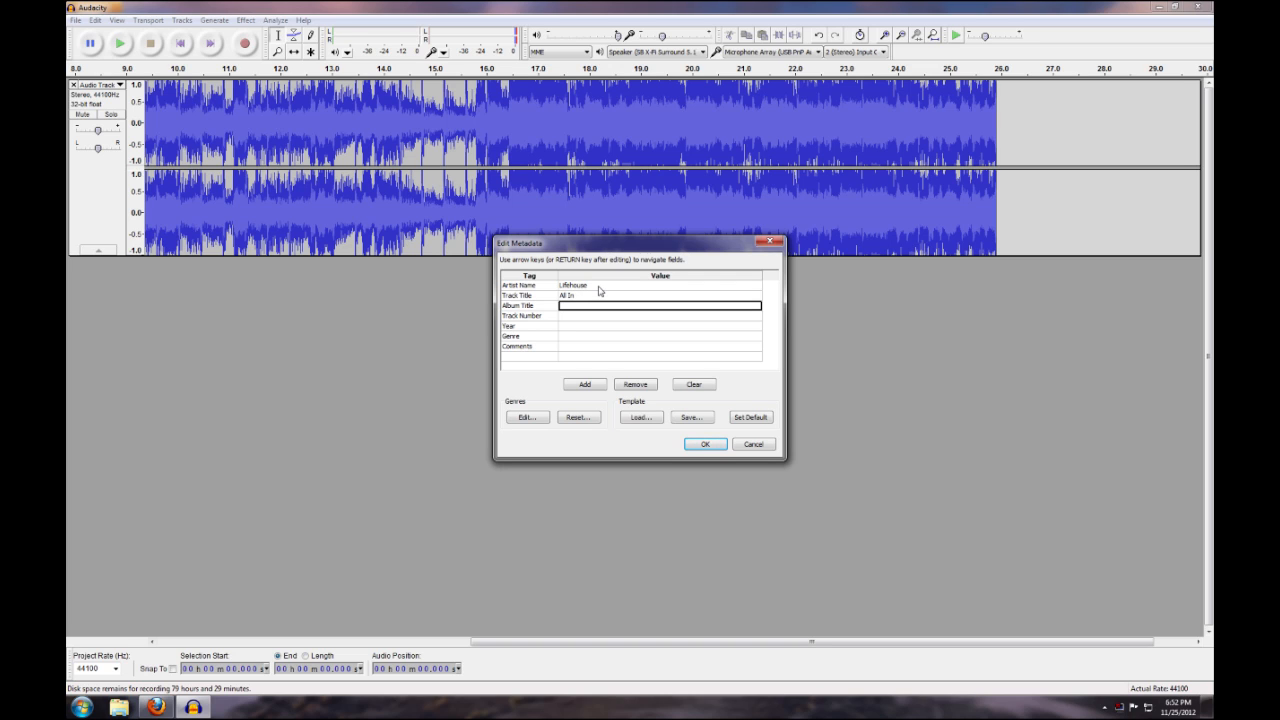
left_click(706, 446)
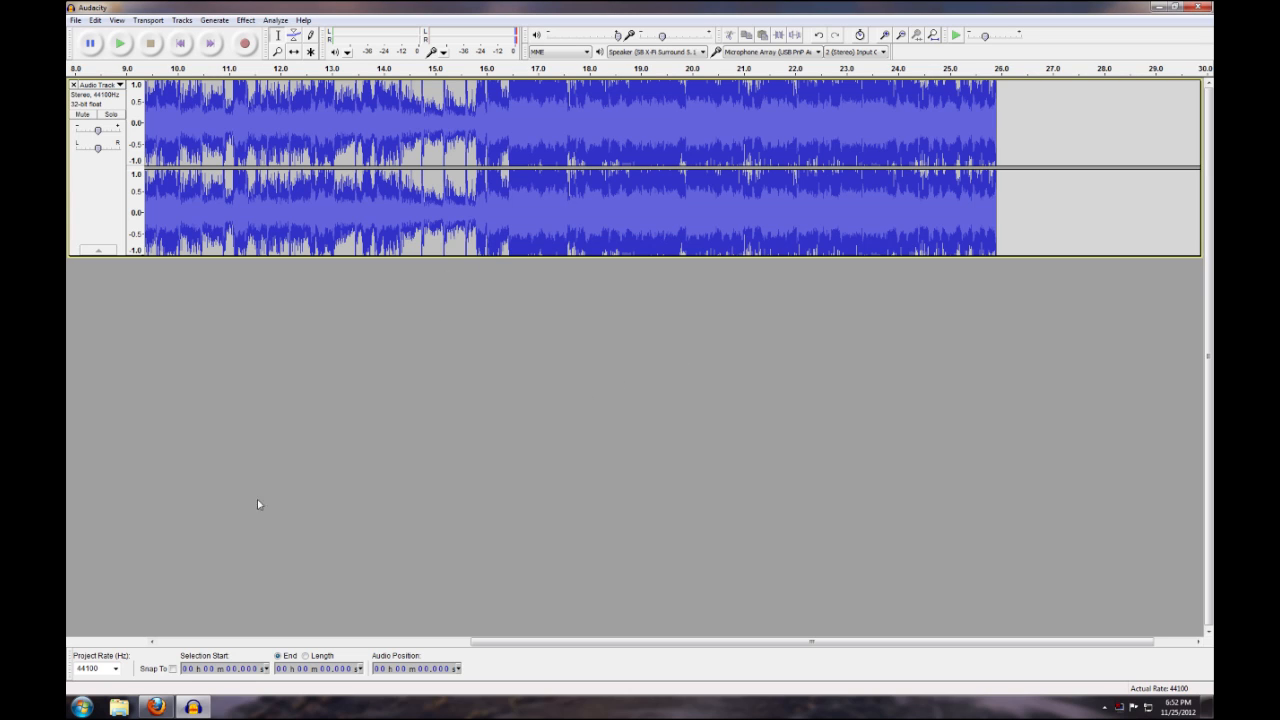
Open the Desktop folder in the file explorer, play the exported Lifehouse MP3 in VLC, and close the player
left_click(120, 707)
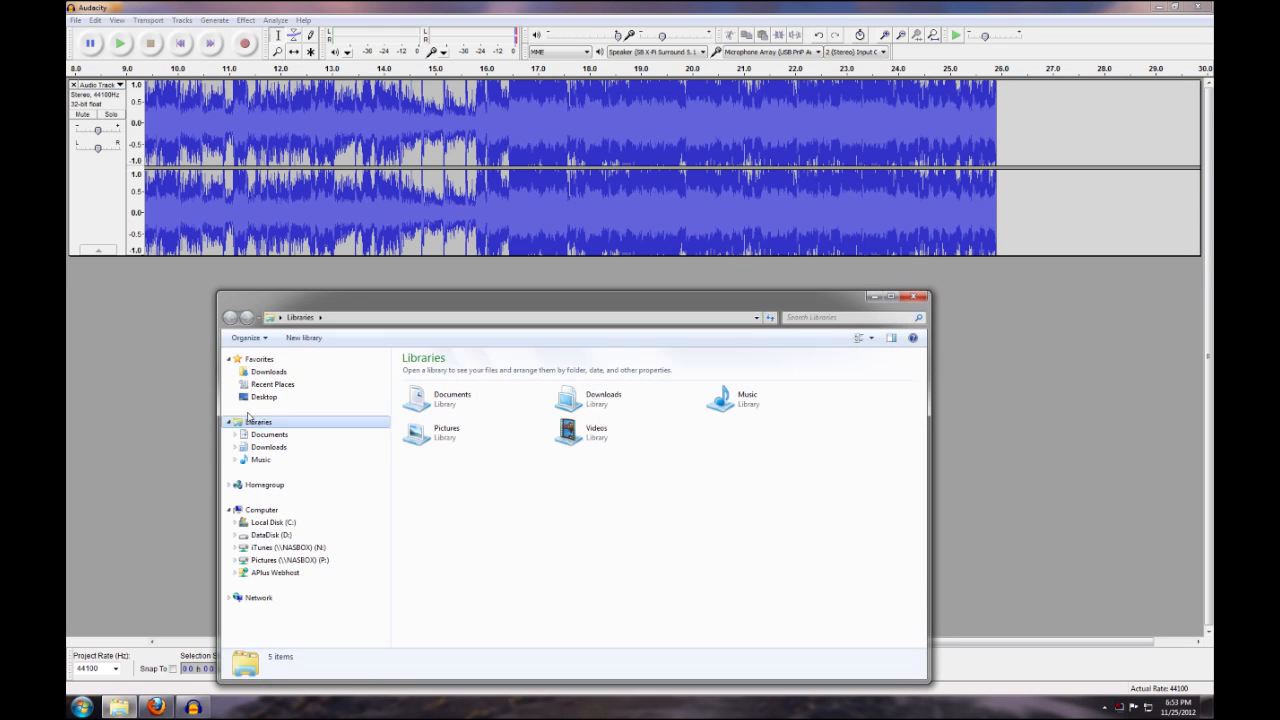
left_click(262, 397)
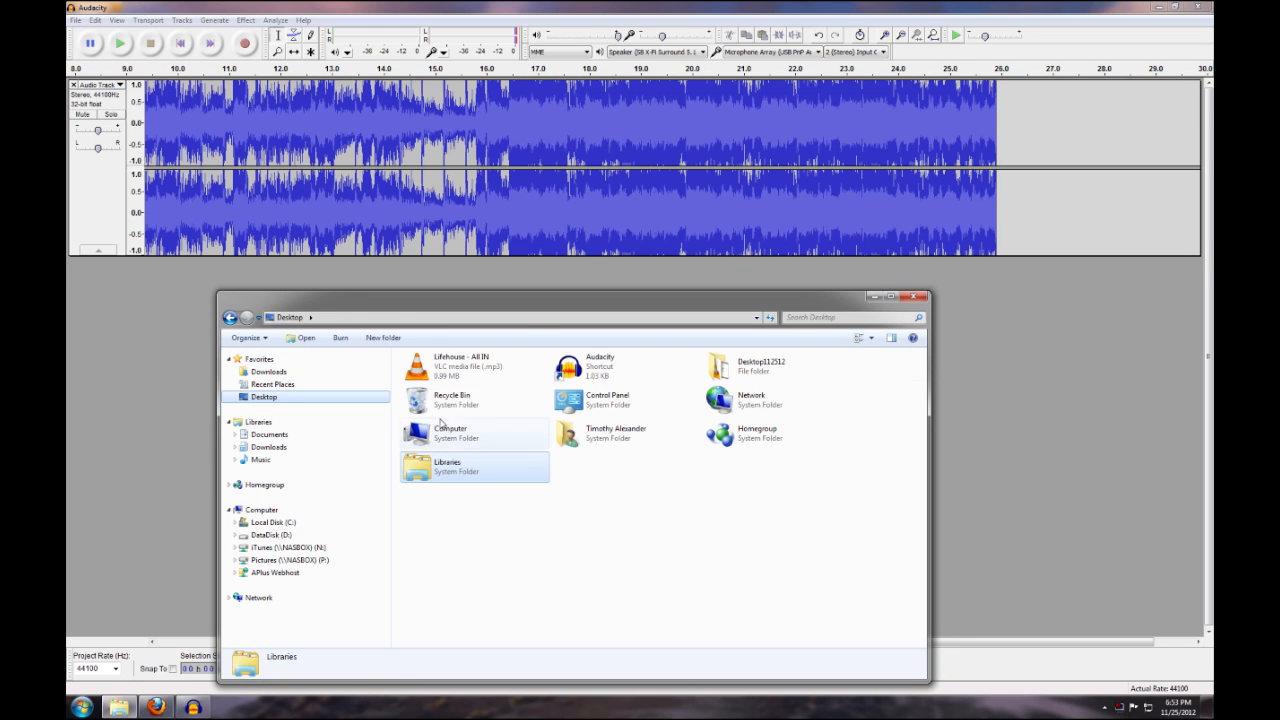
double_click(462, 370)
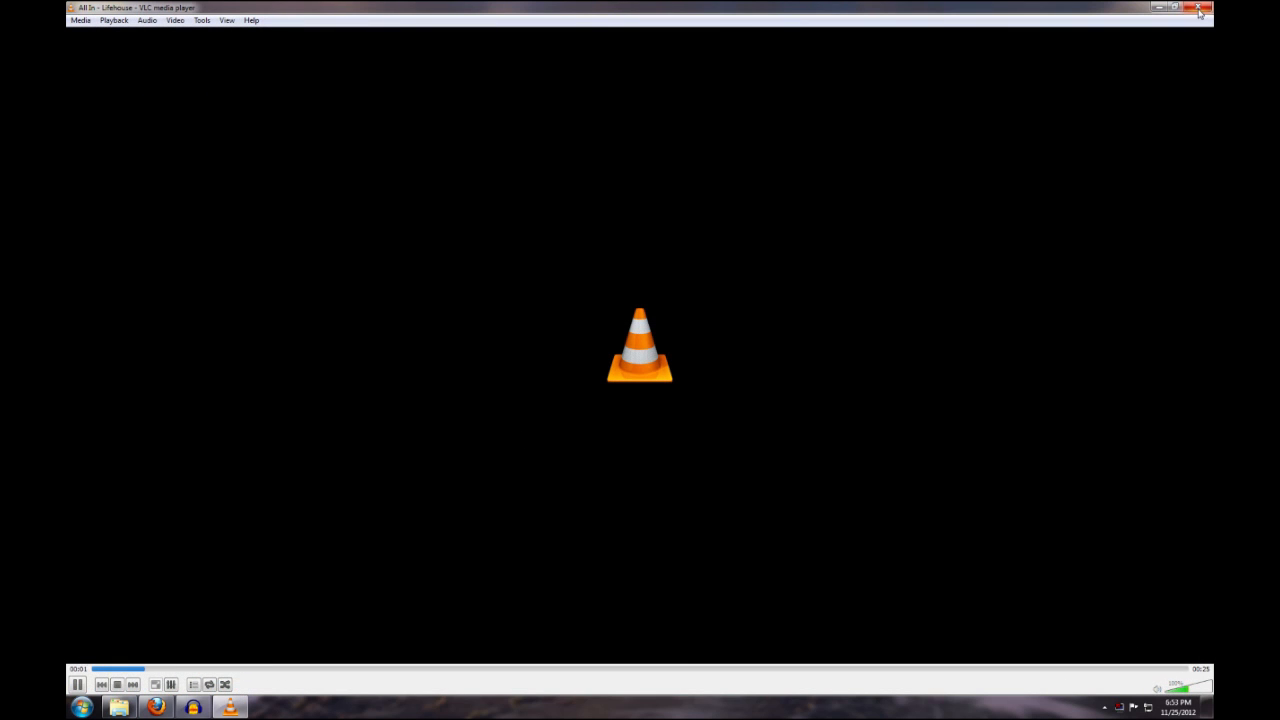
left_click(1199, 9)
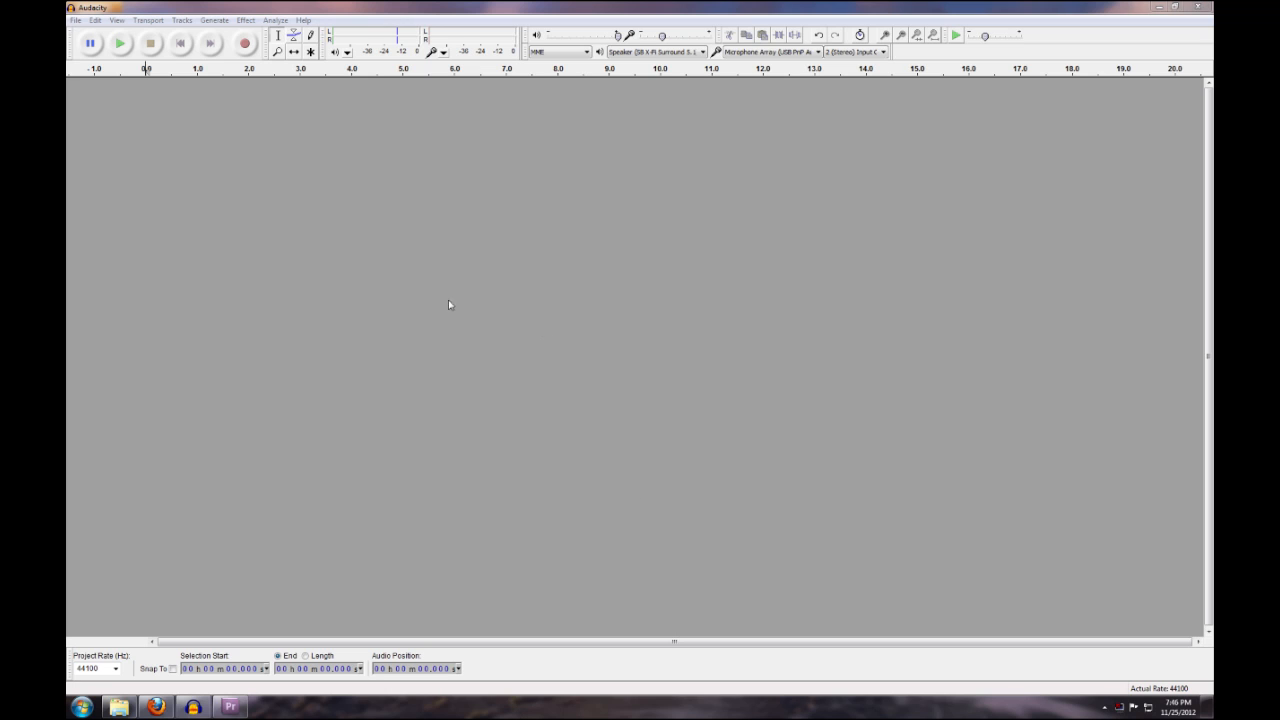
Review the recording device choices in the Devices preferences, keeping Microphone Array (USB PnP Audio)
left_click(95, 20)
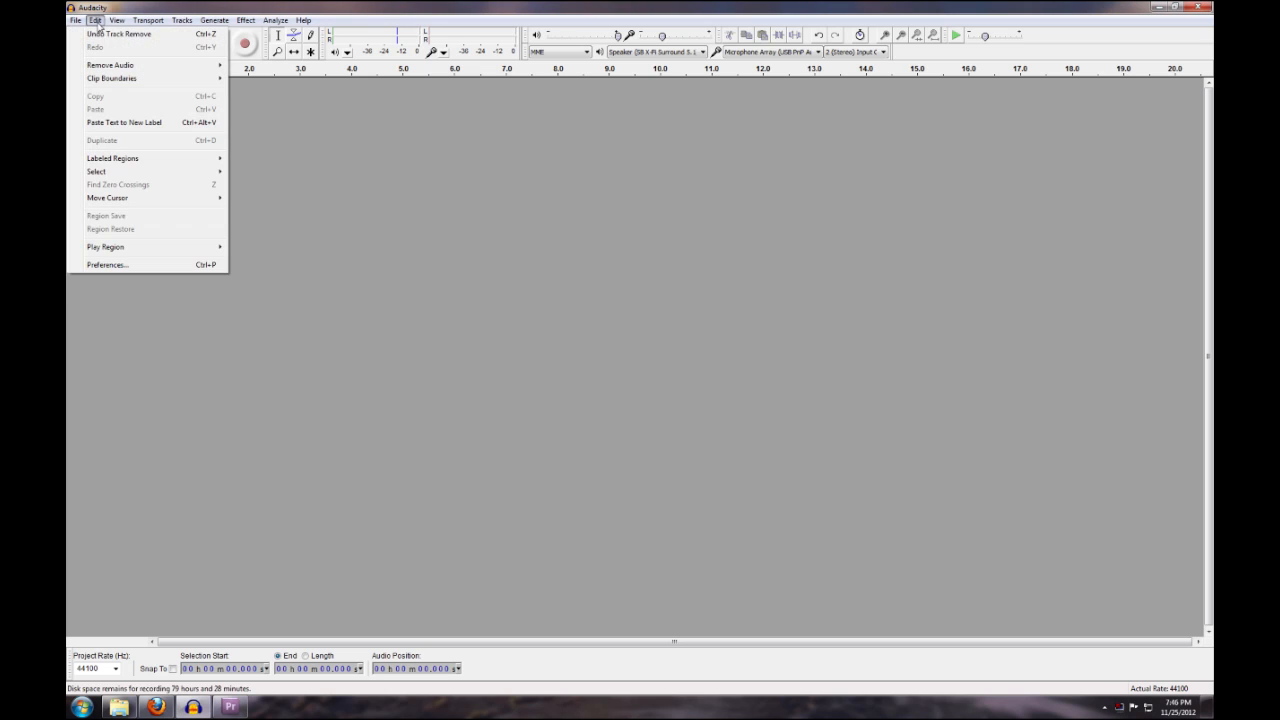
left_click(143, 266)
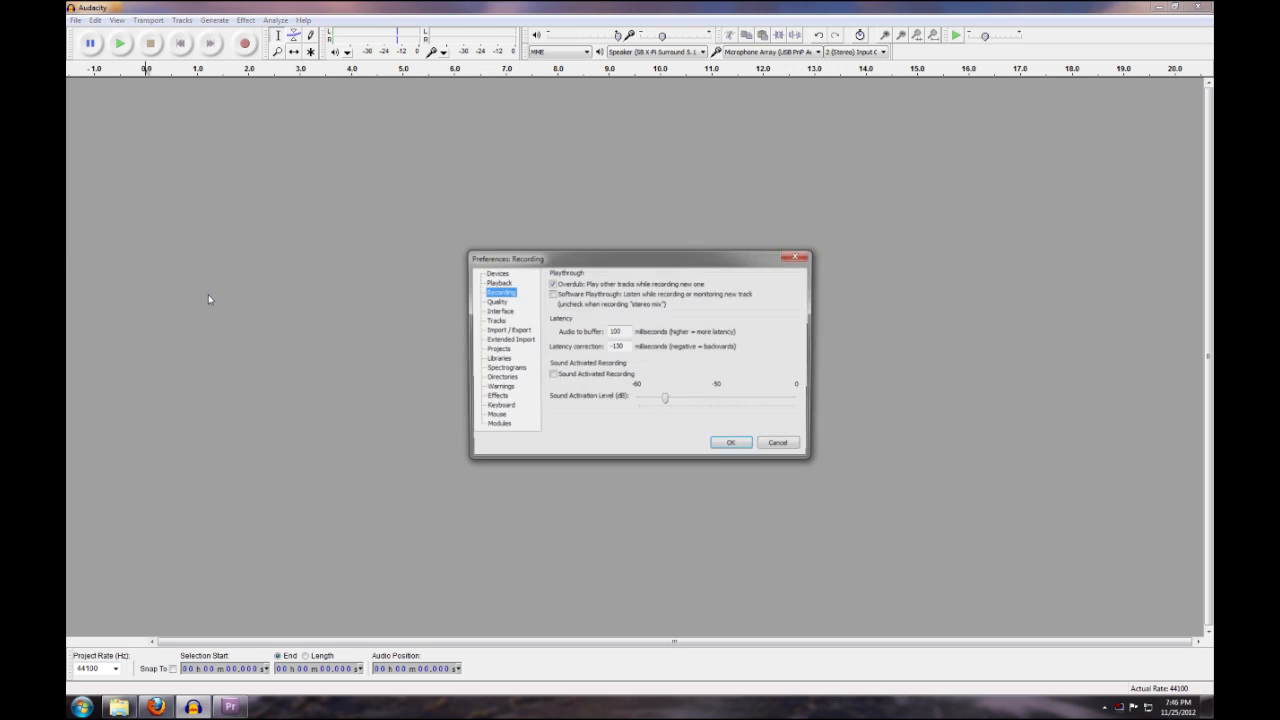
left_click(497, 273)
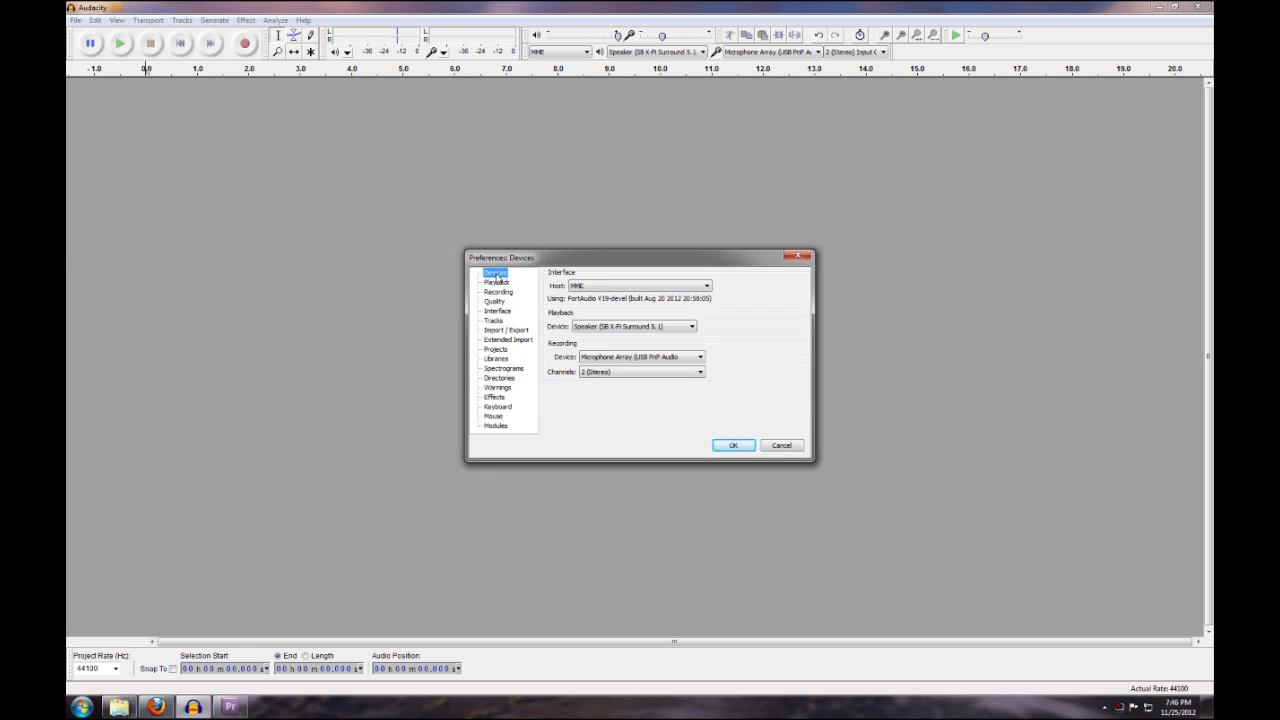
left_click(618, 358)
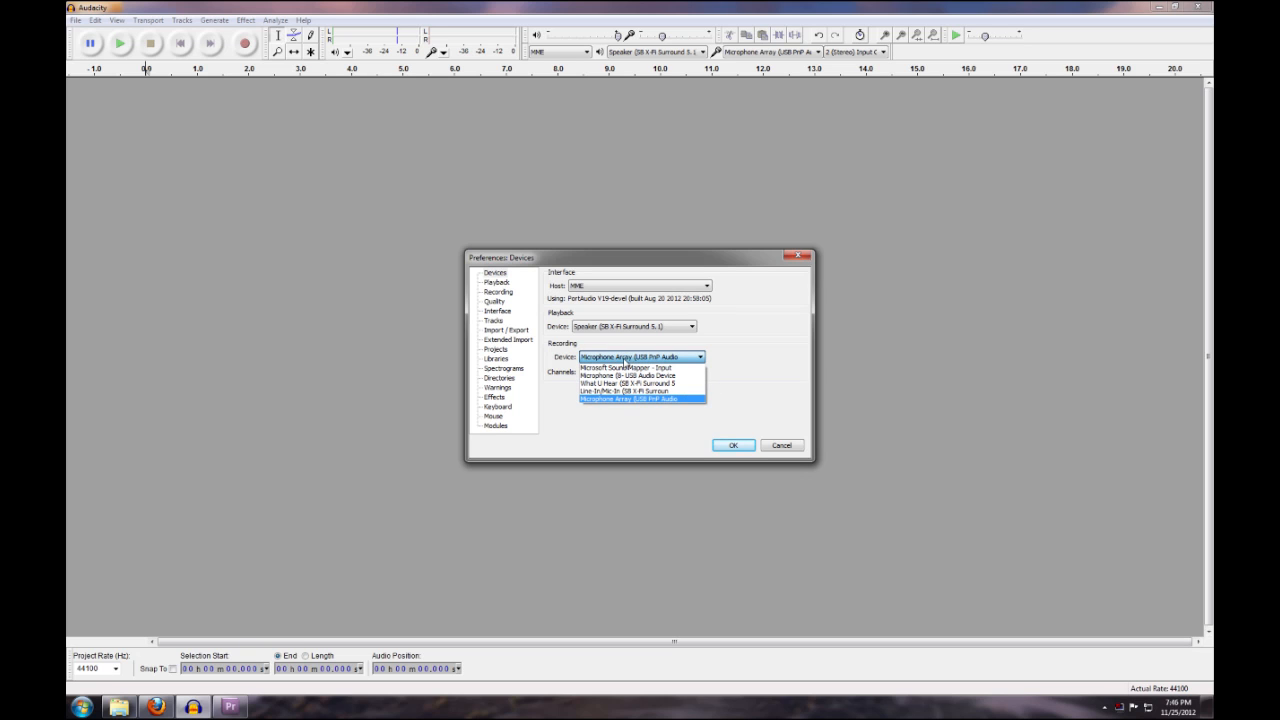
left_click(634, 360)
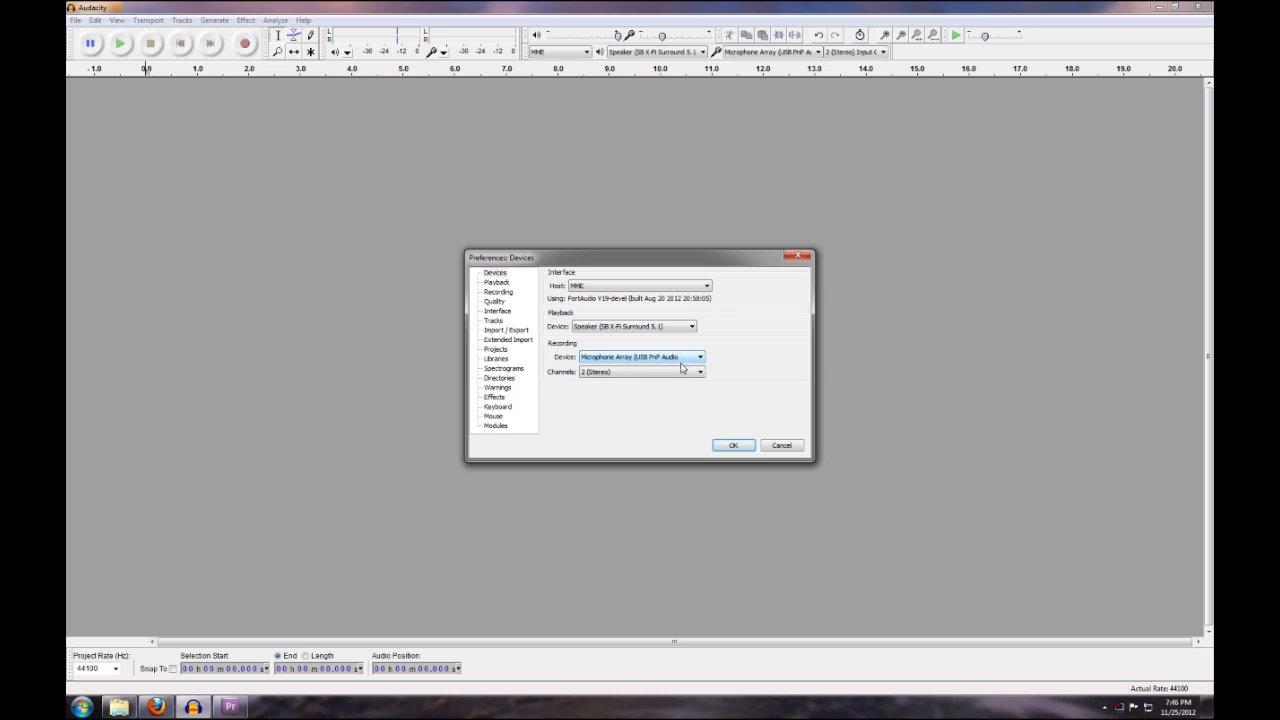
left_click(733, 445)
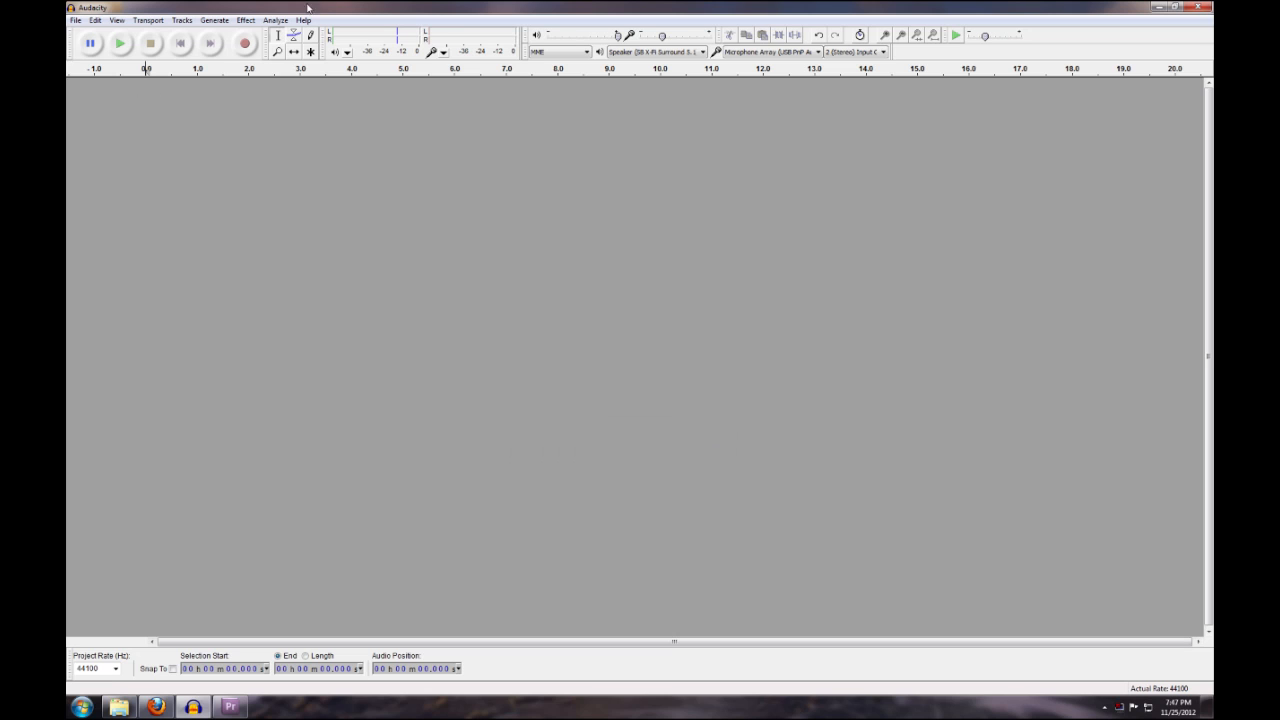
Record about 49 seconds of Reagan's Farewell Speech while playing it on YouTube in Firefox, pause the video, and stop the recording in Audacity
left_click(248, 47)
key("alt+Tab")
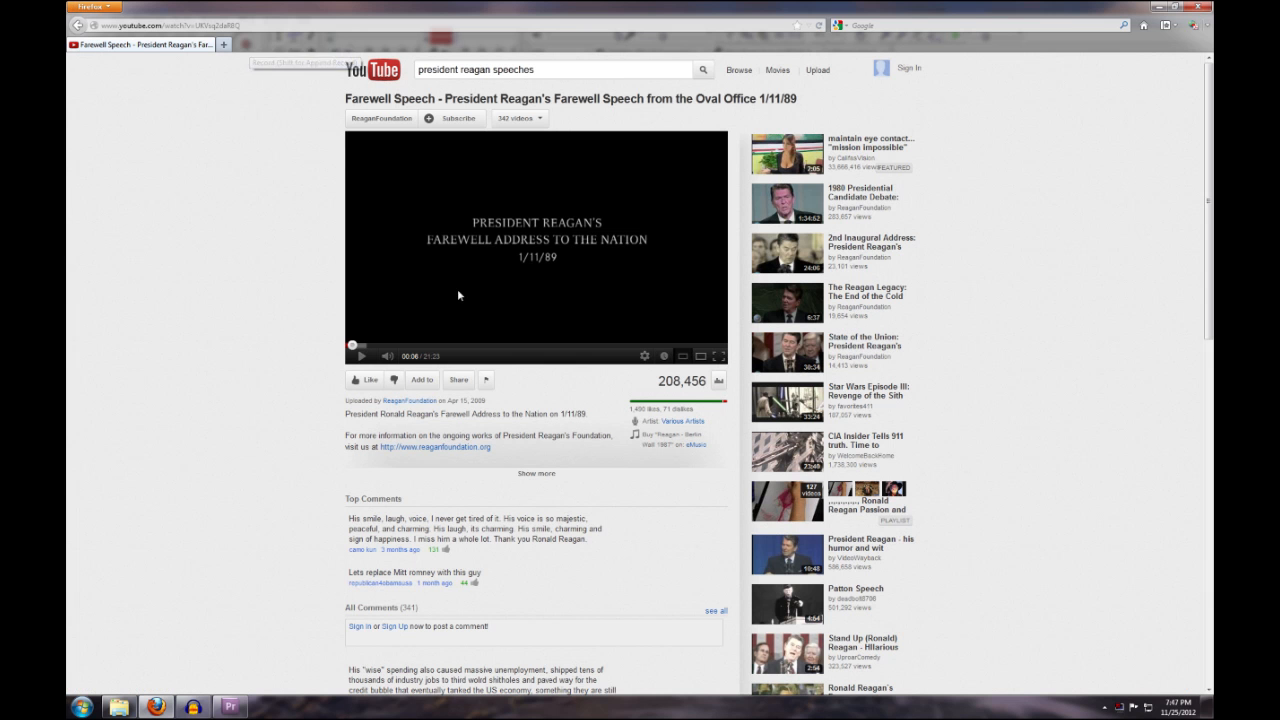
left_click(366, 359)
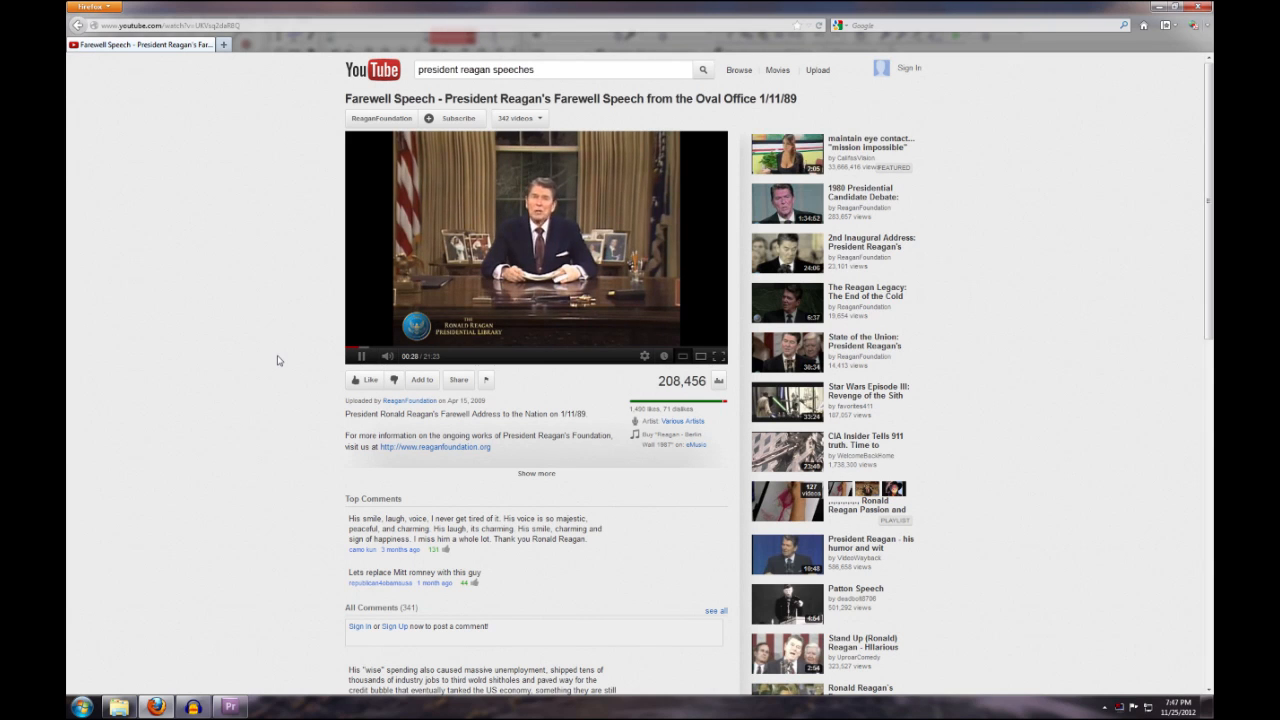
key("alt+Tab")
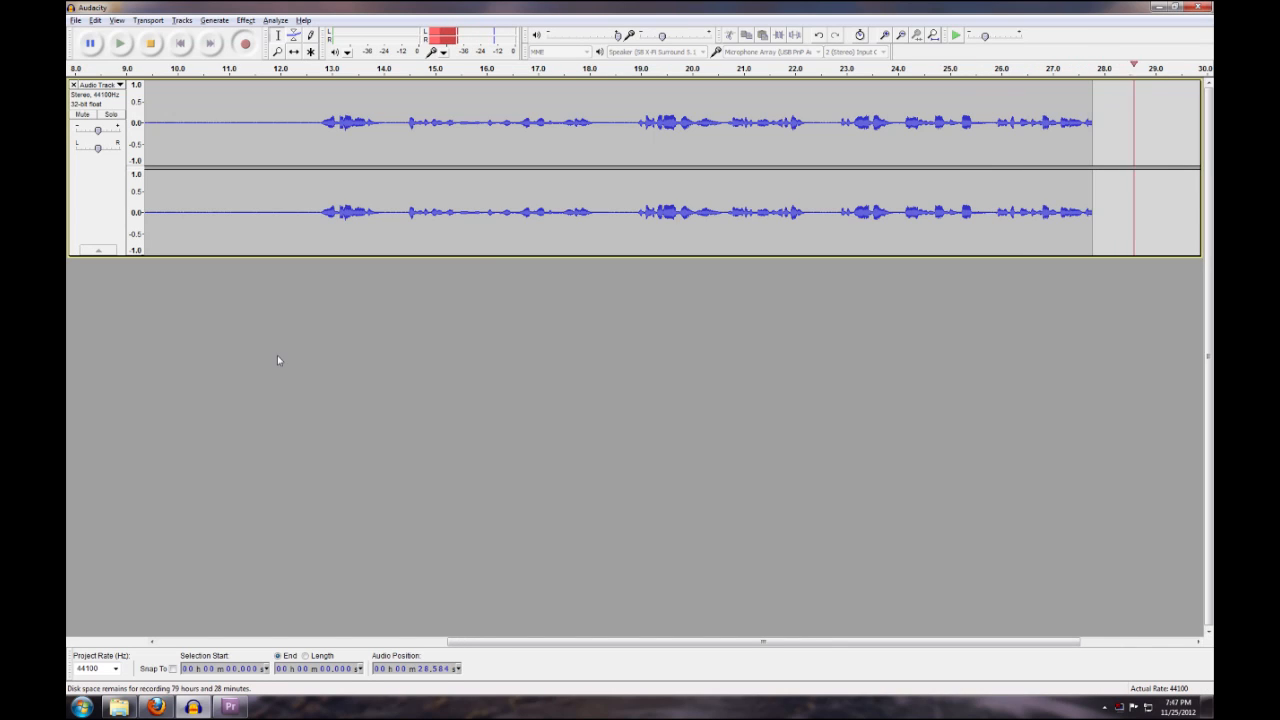
key("alt+Tab")
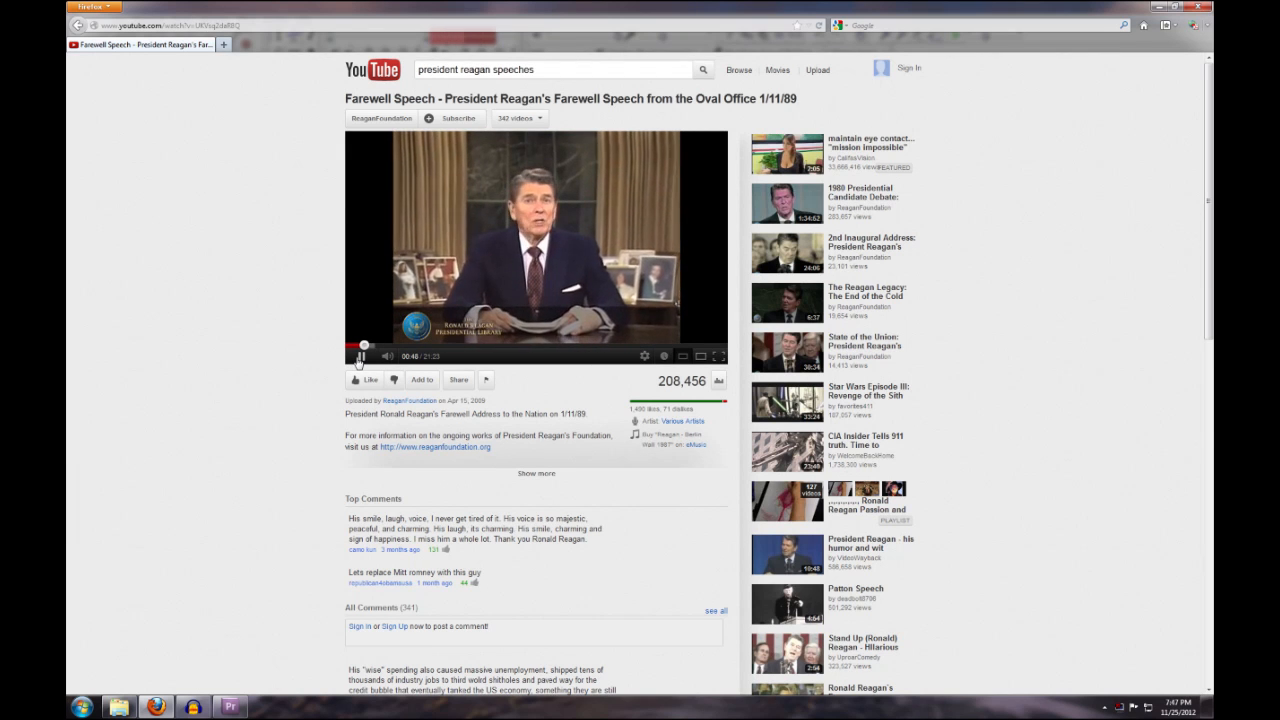
left_click(1159, 7)
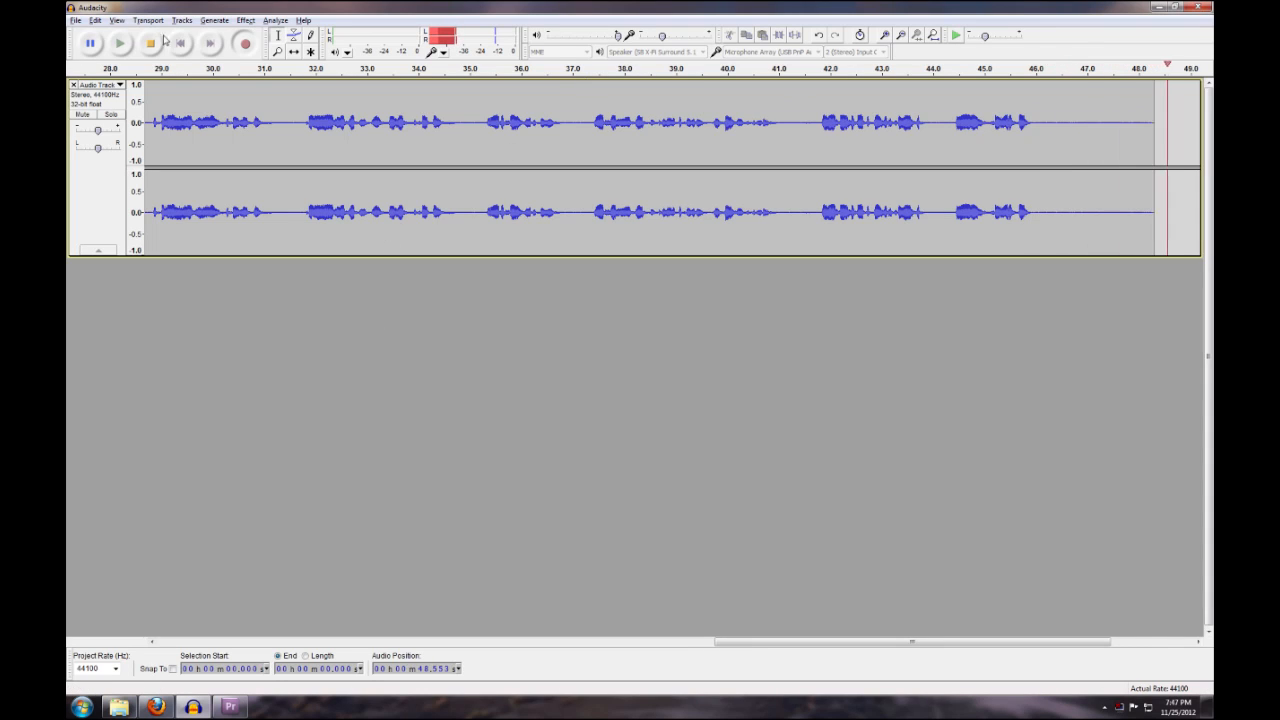
key("space")
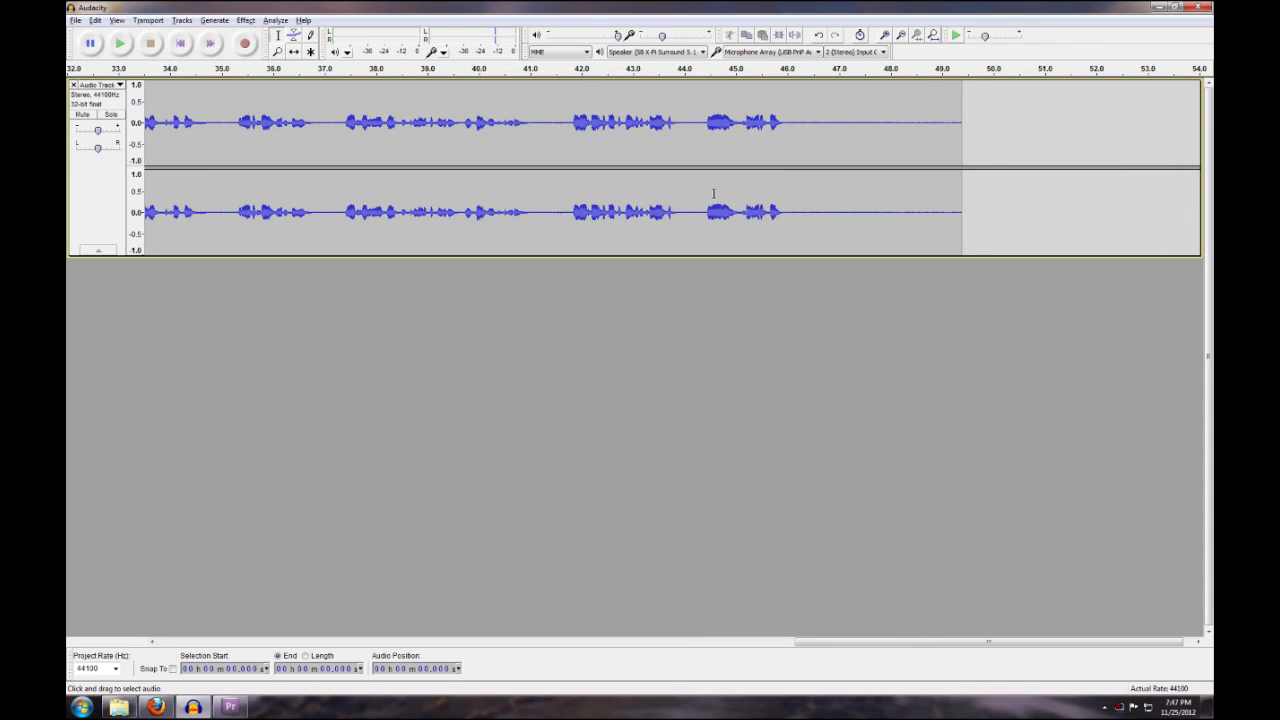
Review the export dialog for saving the recording to the Desktop as an MP3 file, and close it without exporting
left_click_drag(398, 127, 359, 125)
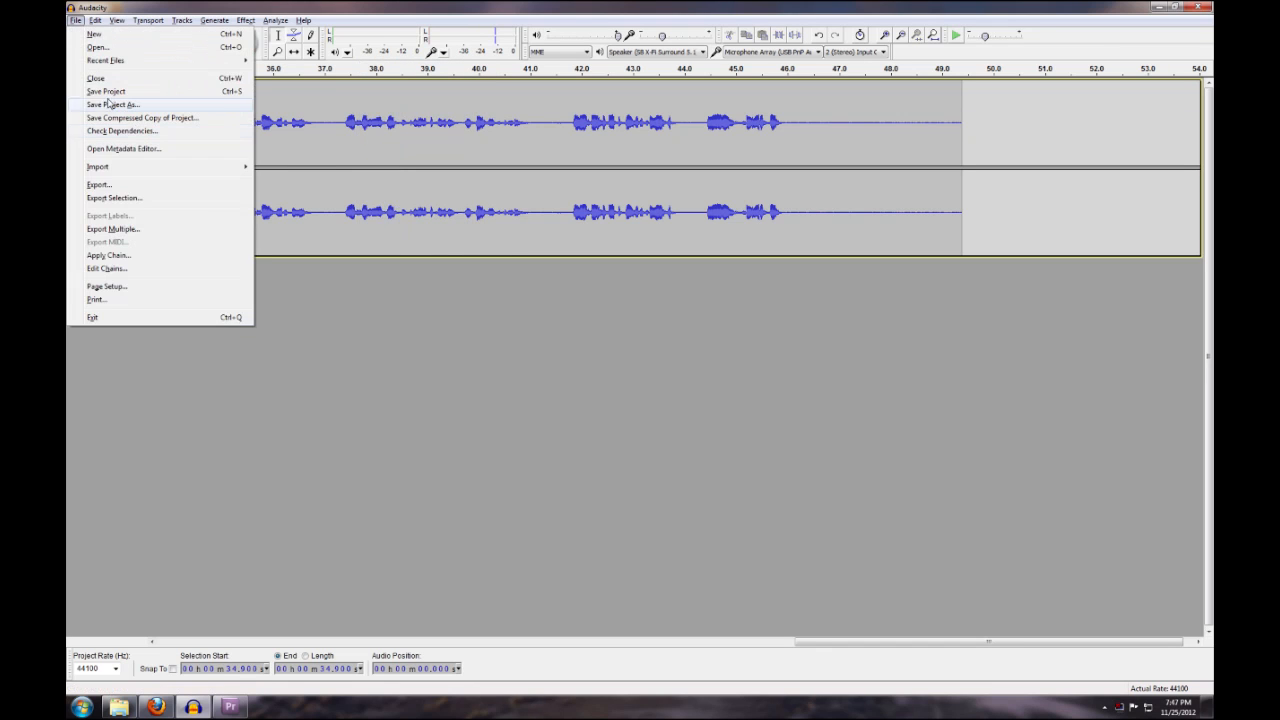
left_click(100, 185)
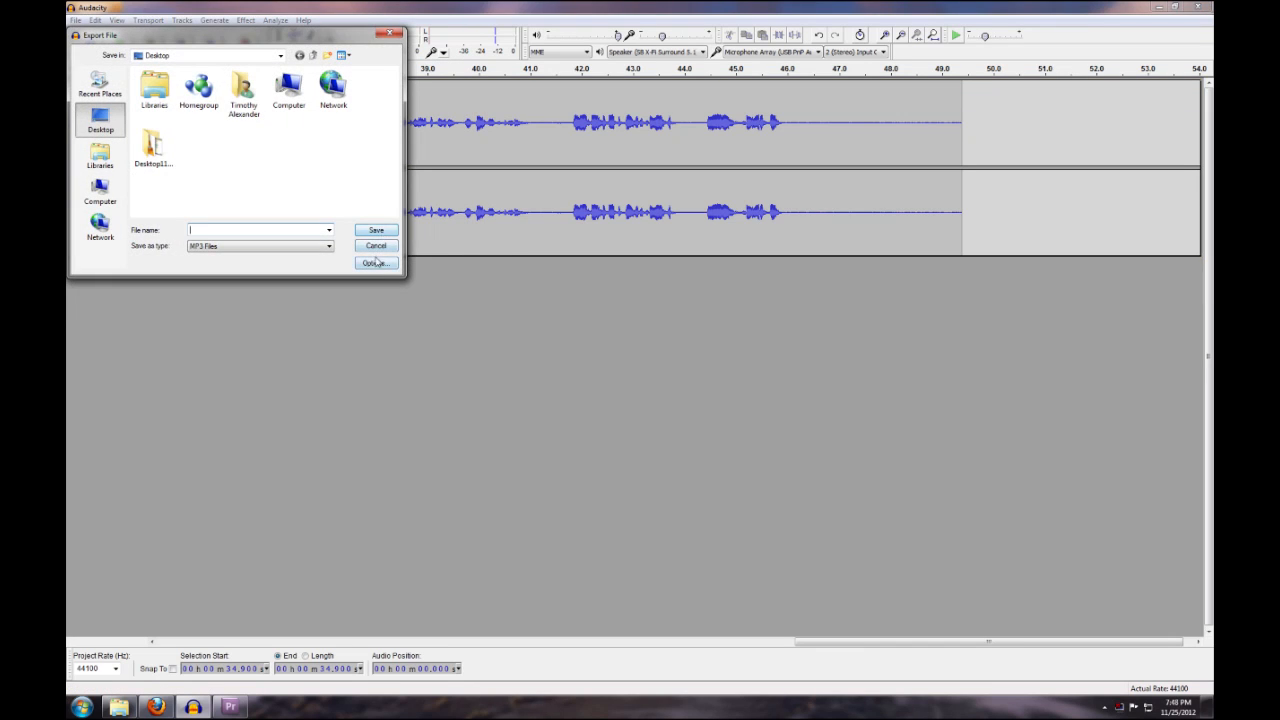
left_click(376, 246)
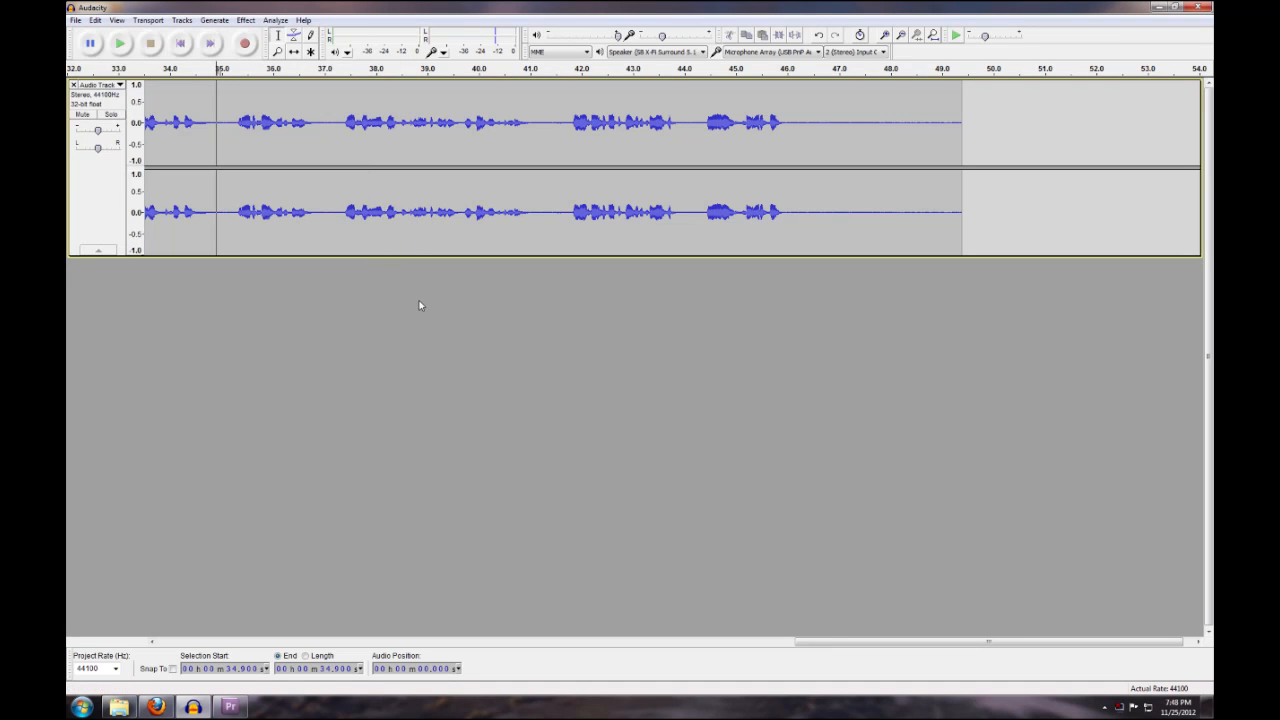